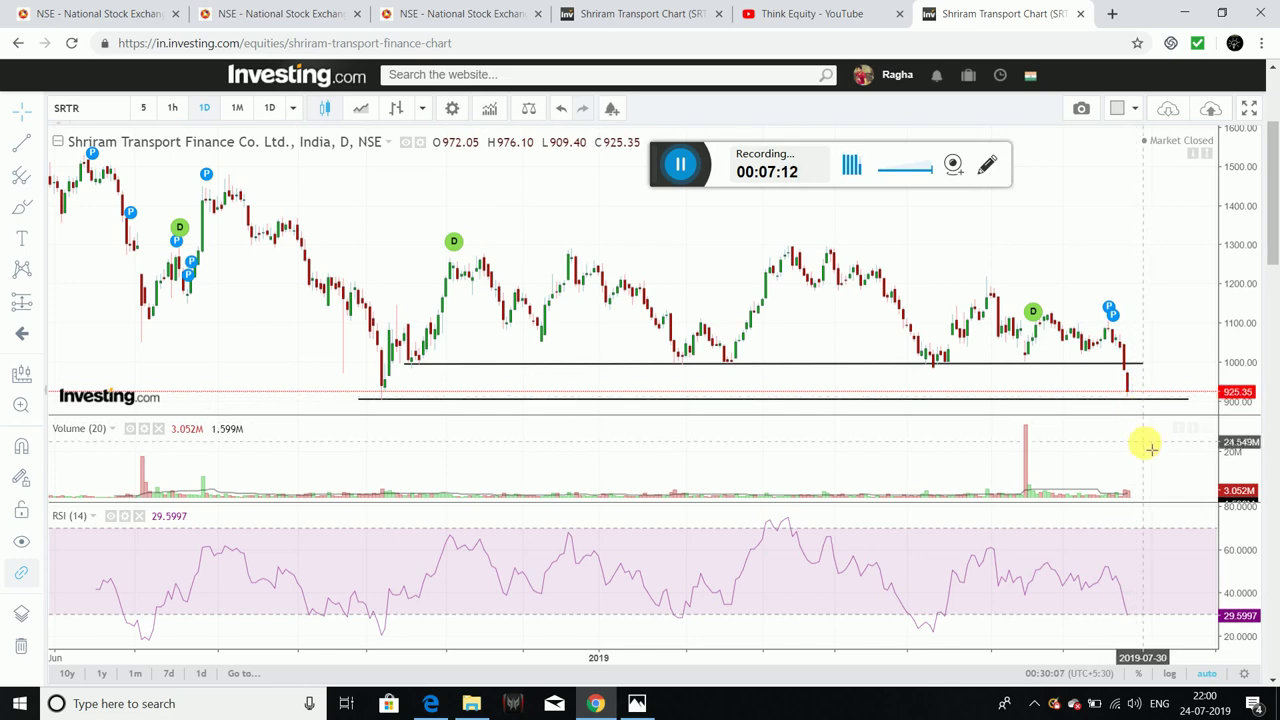
Step: Remove the RSI (14) indicator from the daily Shriram Transport chart and switch to the NSE security-wise archive table for SRTRANSFIN
click(139, 516)
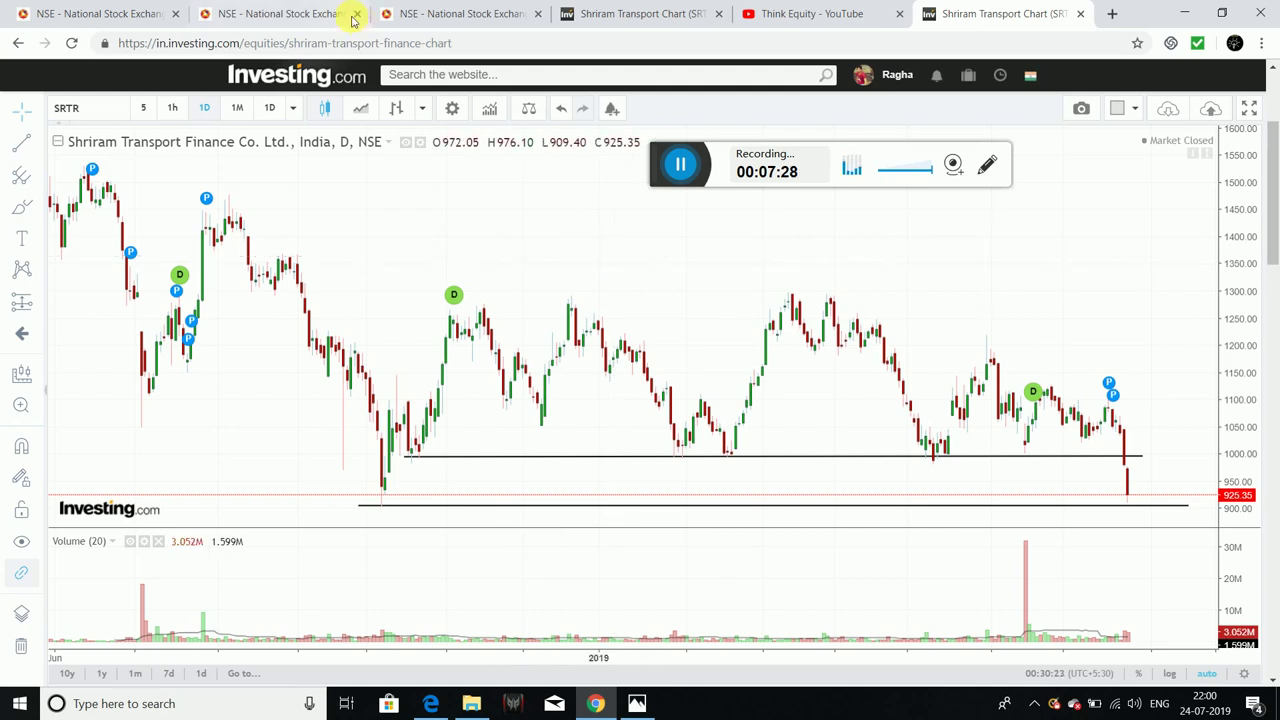
click(280, 11)
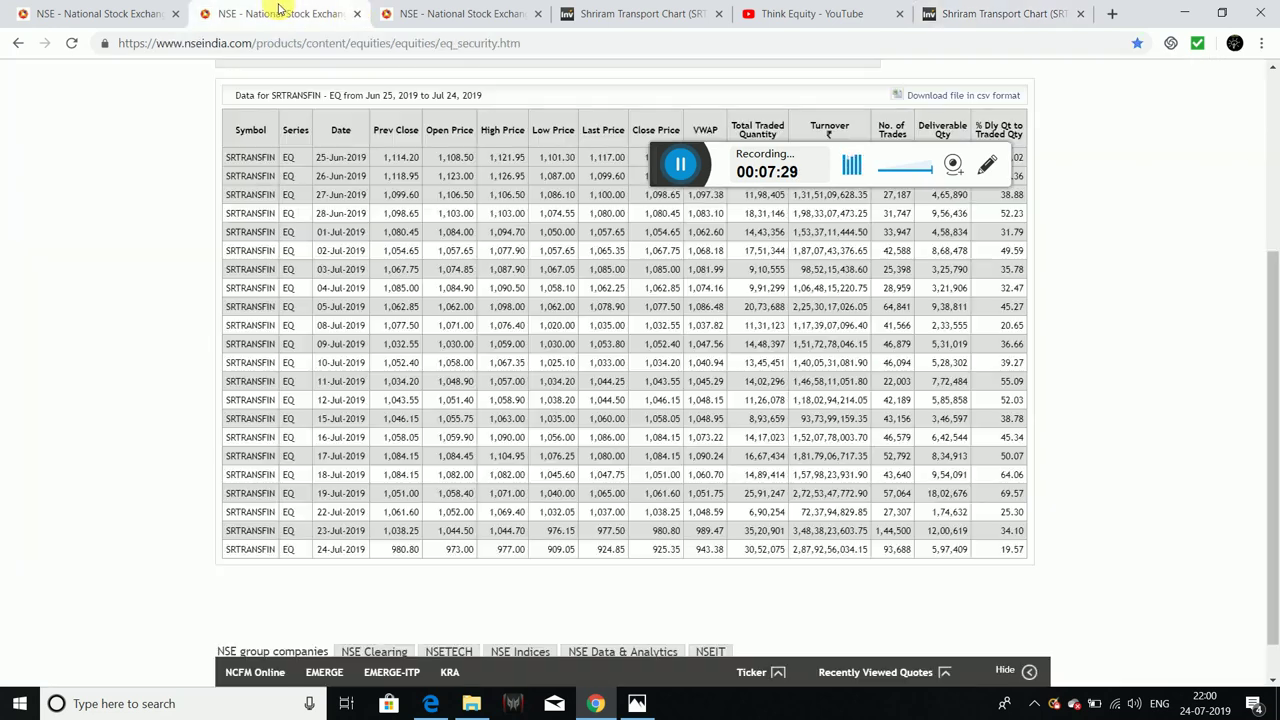
click(458, 10)
click(294, 11)
Step: Examine the SRTRANSFIN price, traded quantity and deliverable quantity data for Jun 25 to Jul 24, 2019, keeping the recorder toolbar clear of the headings
scroll(1038, 249, up, 1)
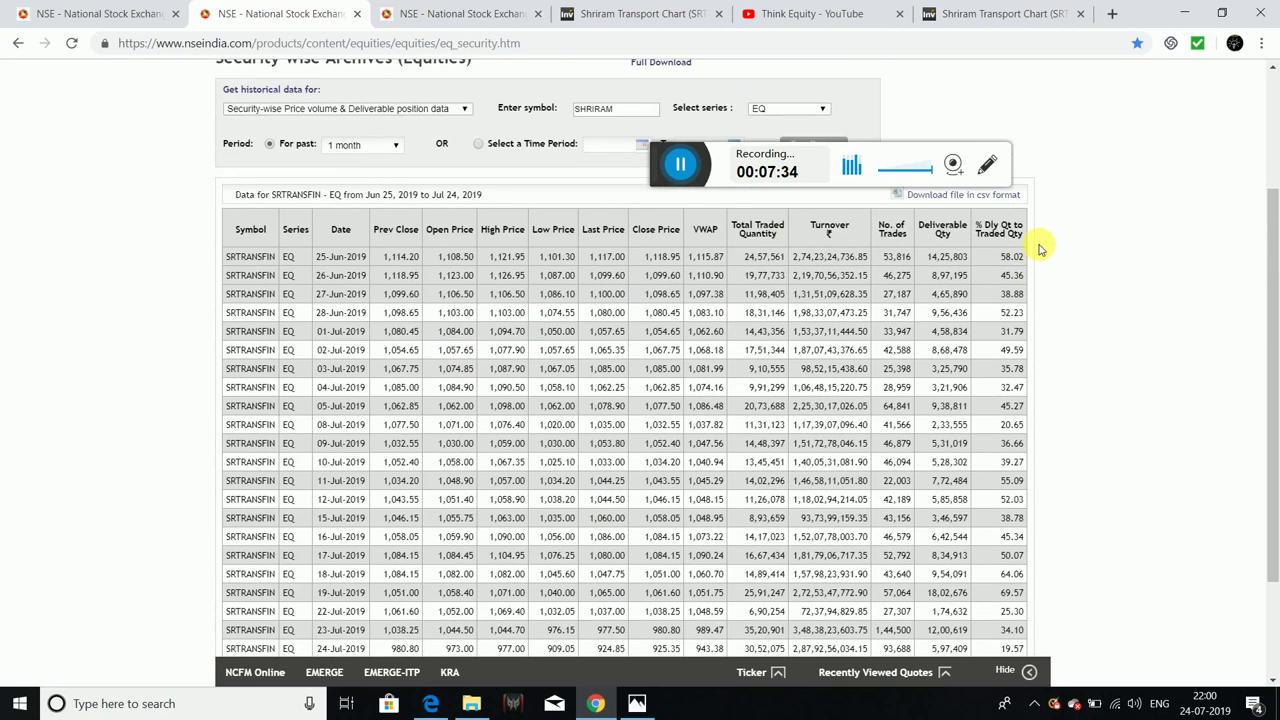
scroll(1038, 249, down, 1)
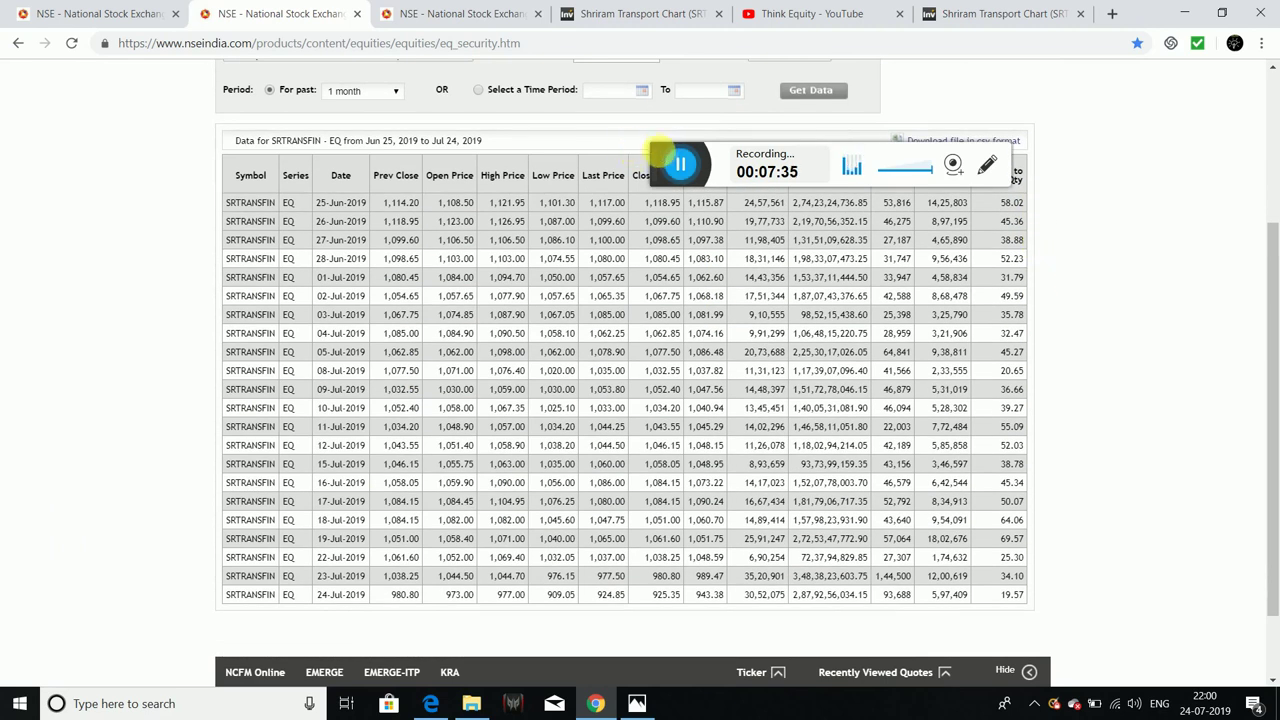
drag(662, 152, 556, 626)
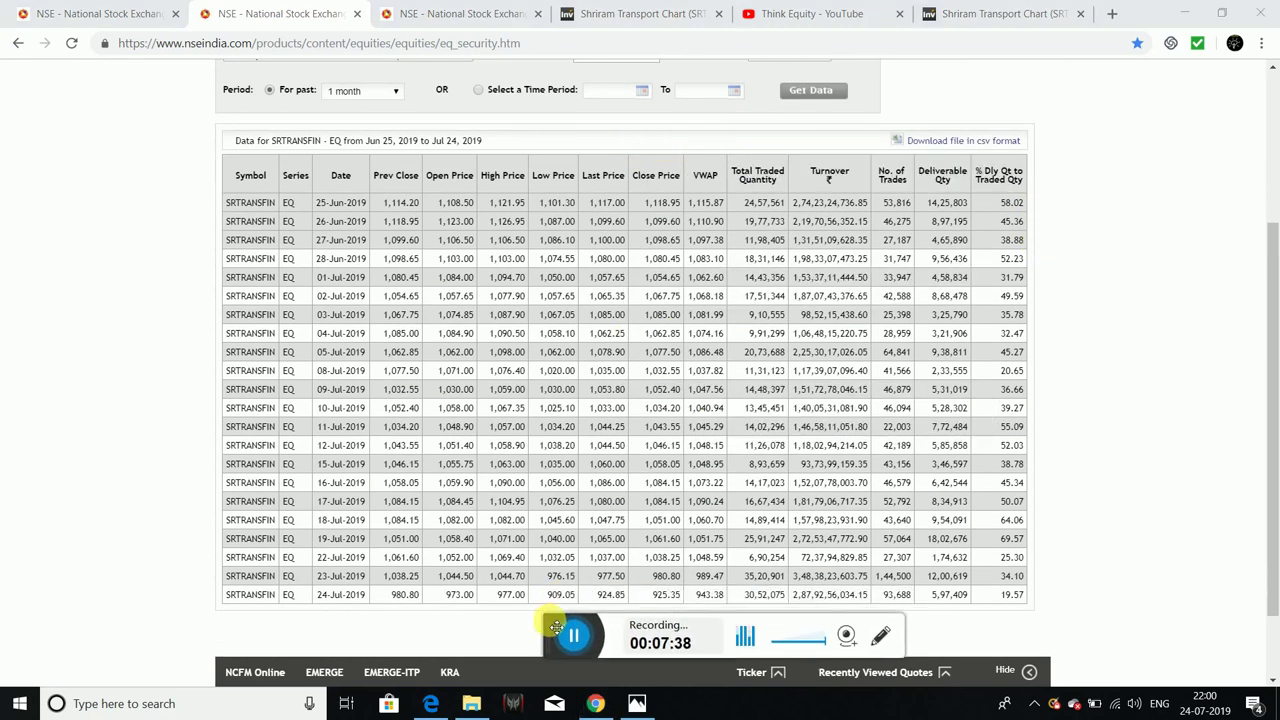
scroll(1100, 357, down, 1)
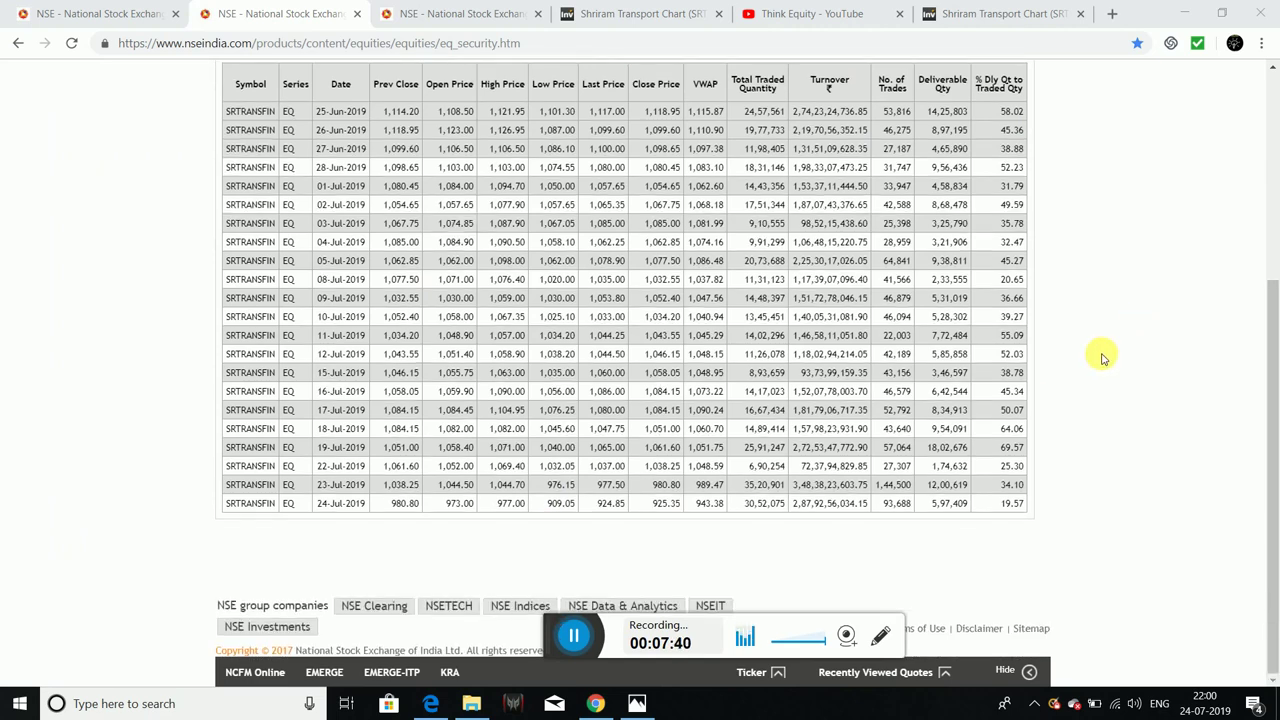
scroll(1103, 357, up, 1)
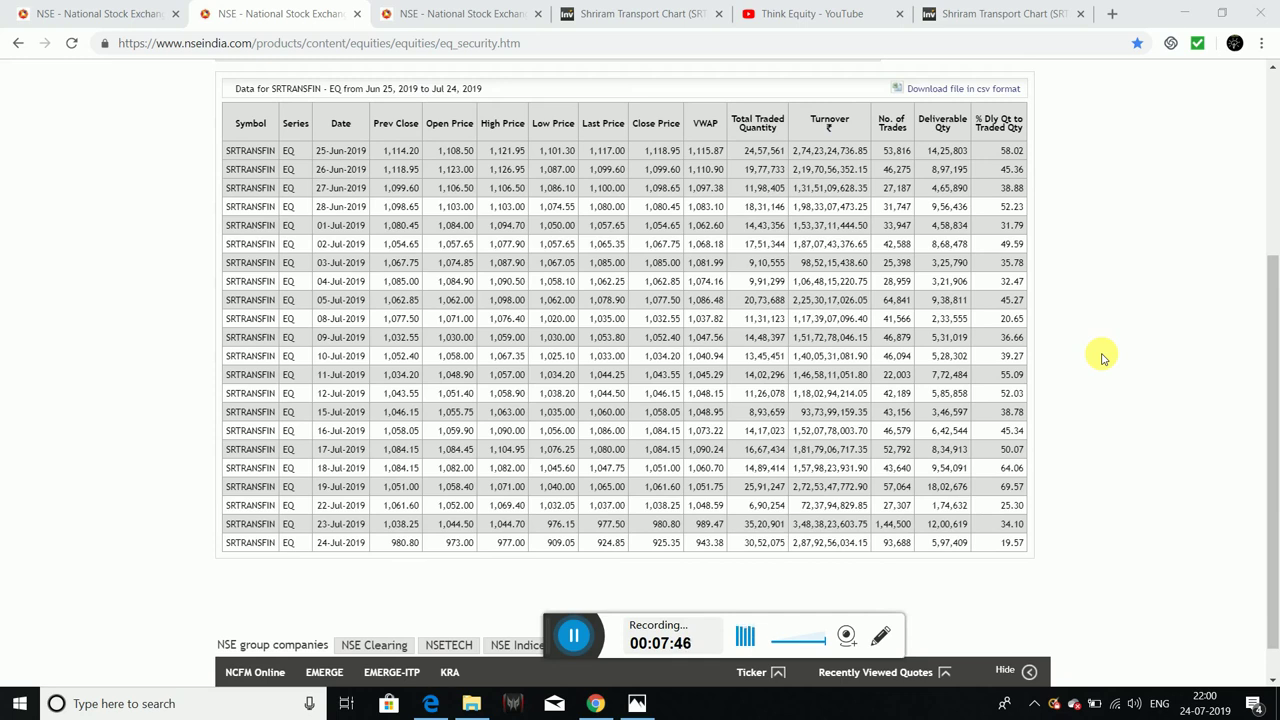
scroll(1103, 357, up, 2)
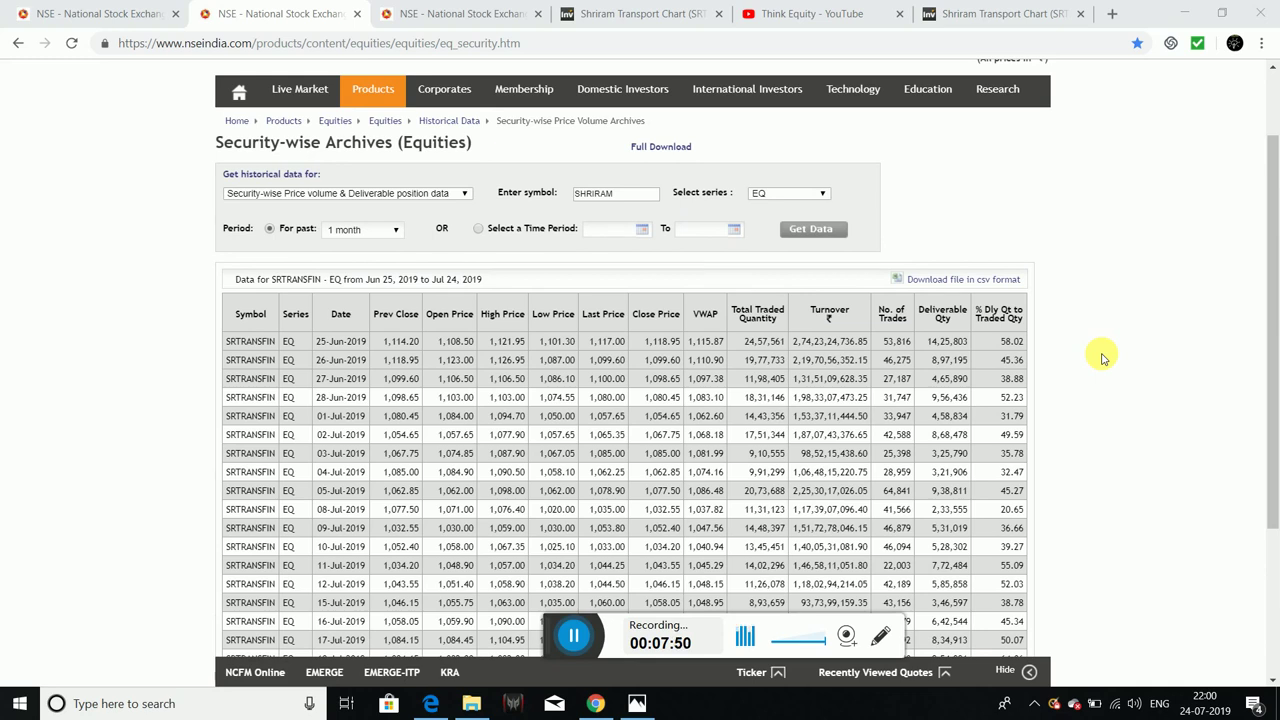
scroll(1103, 357, down, 2)
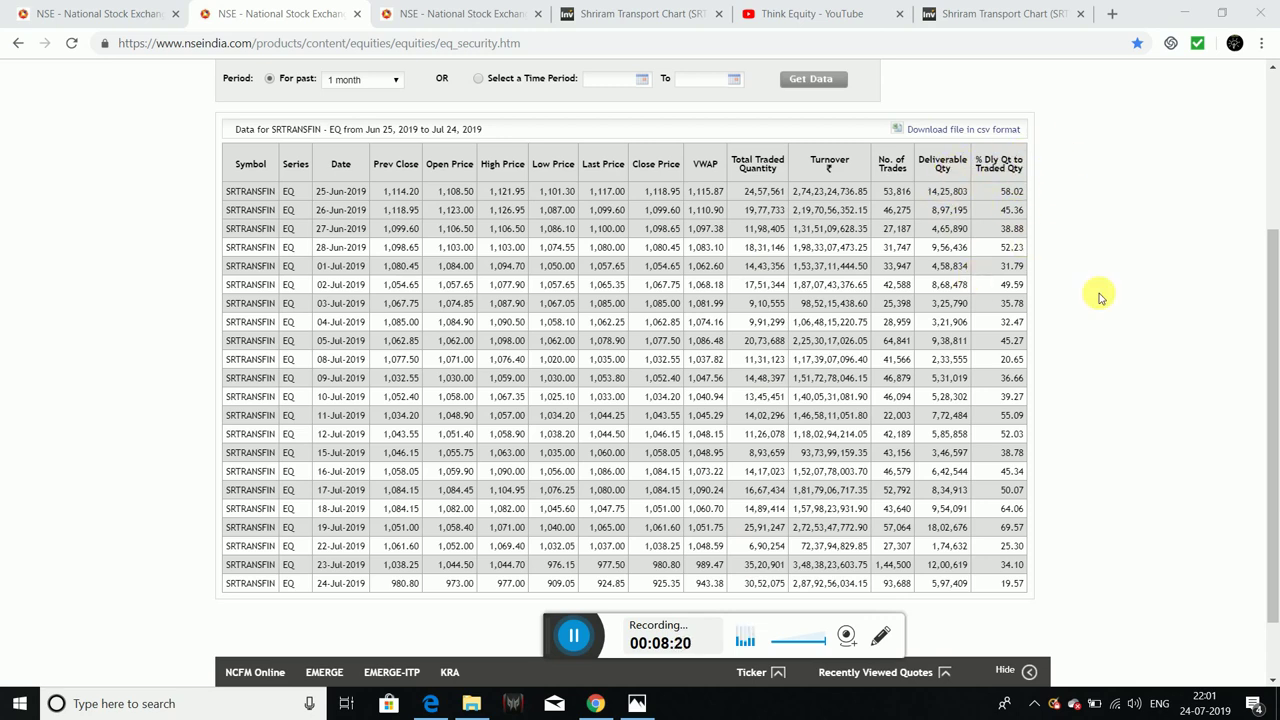
scroll(1100, 297, up, 2)
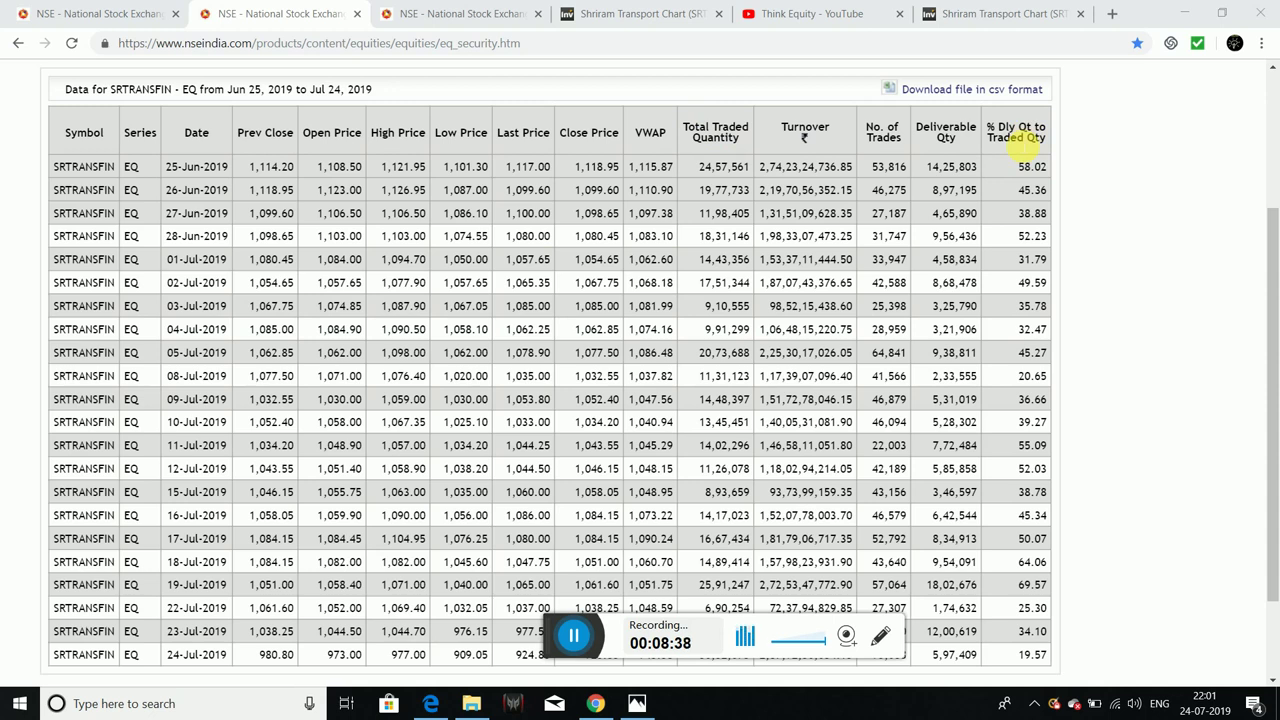
Step: Set the annotation drawing colour to light red and reposition the recorder toolbar over the table
click(888, 643)
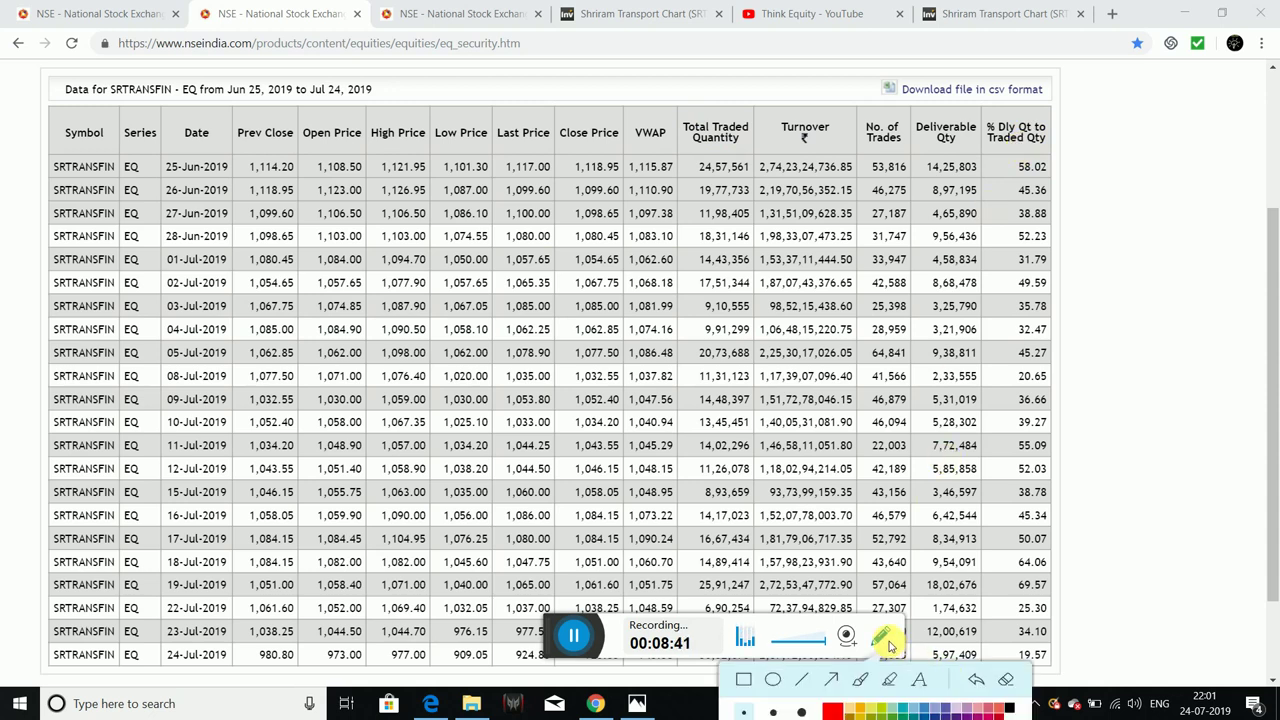
click(835, 712)
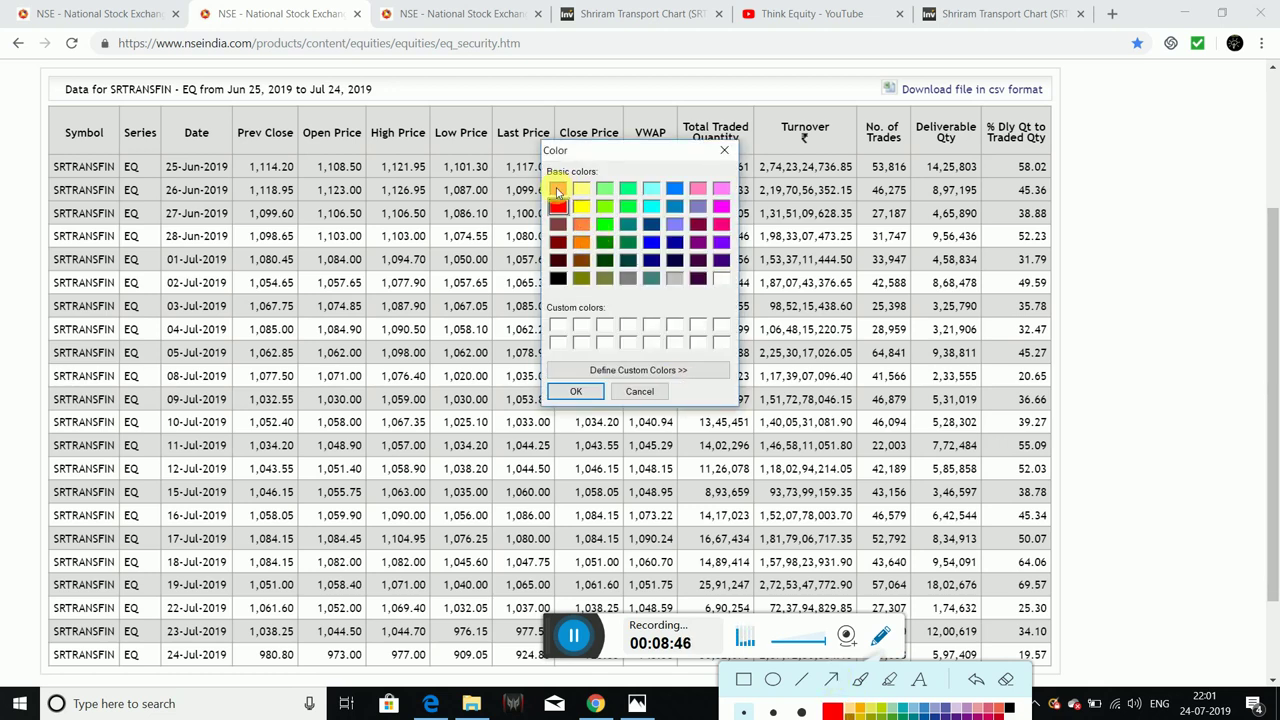
click(576, 391)
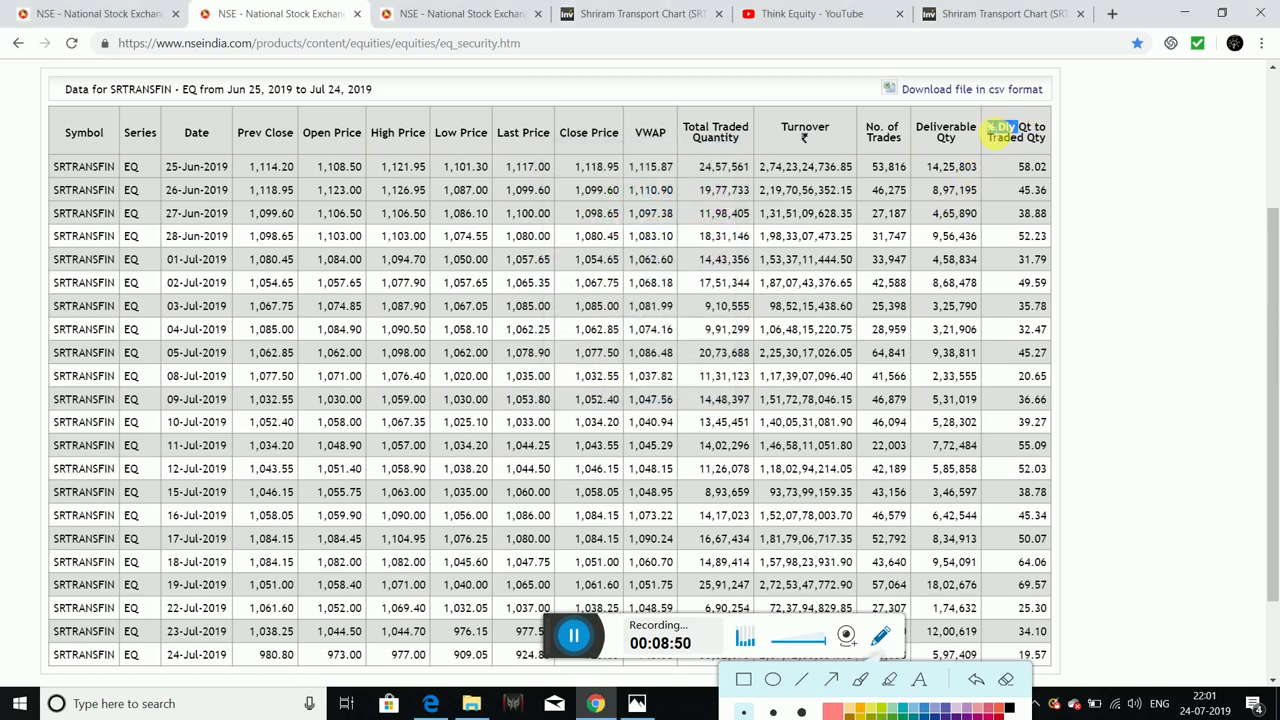
drag(1018, 127, 1040, 145)
click(1048, 143)
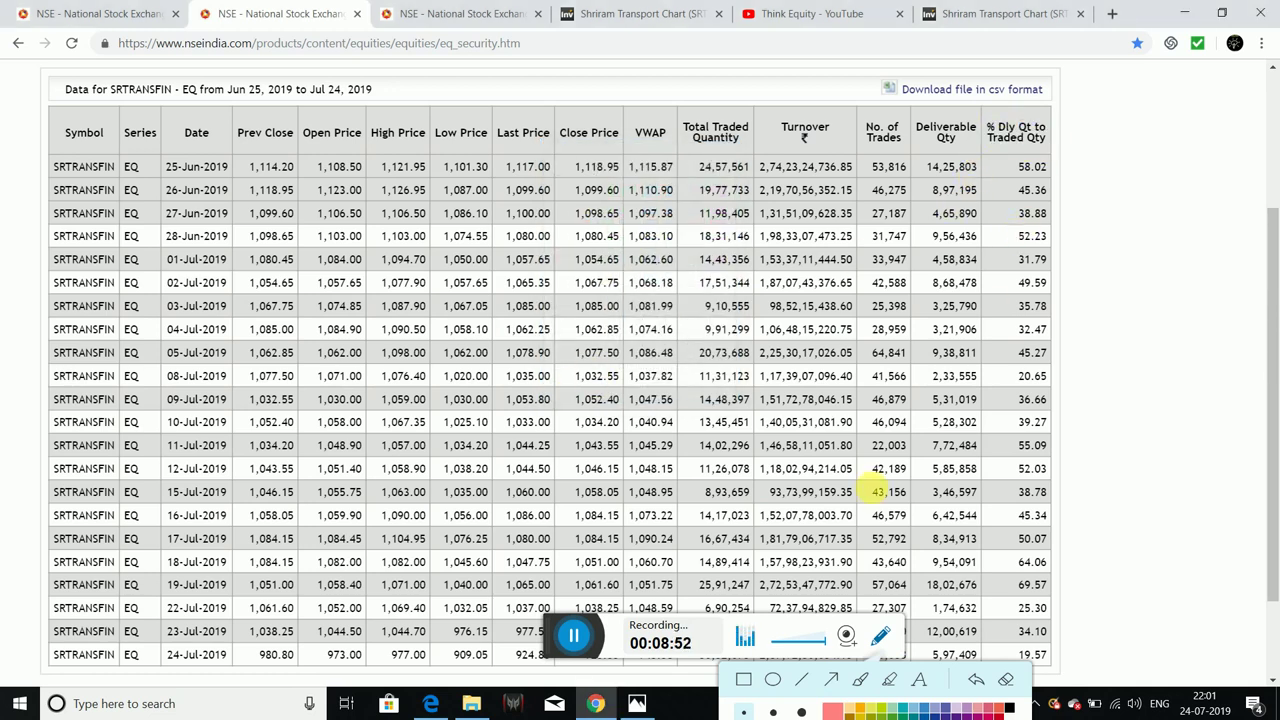
click(578, 635)
mouse_move(583, 637)
mouse_down()
mouse_move(455, 612)
mouse_move(494, 610)
mouse_up()
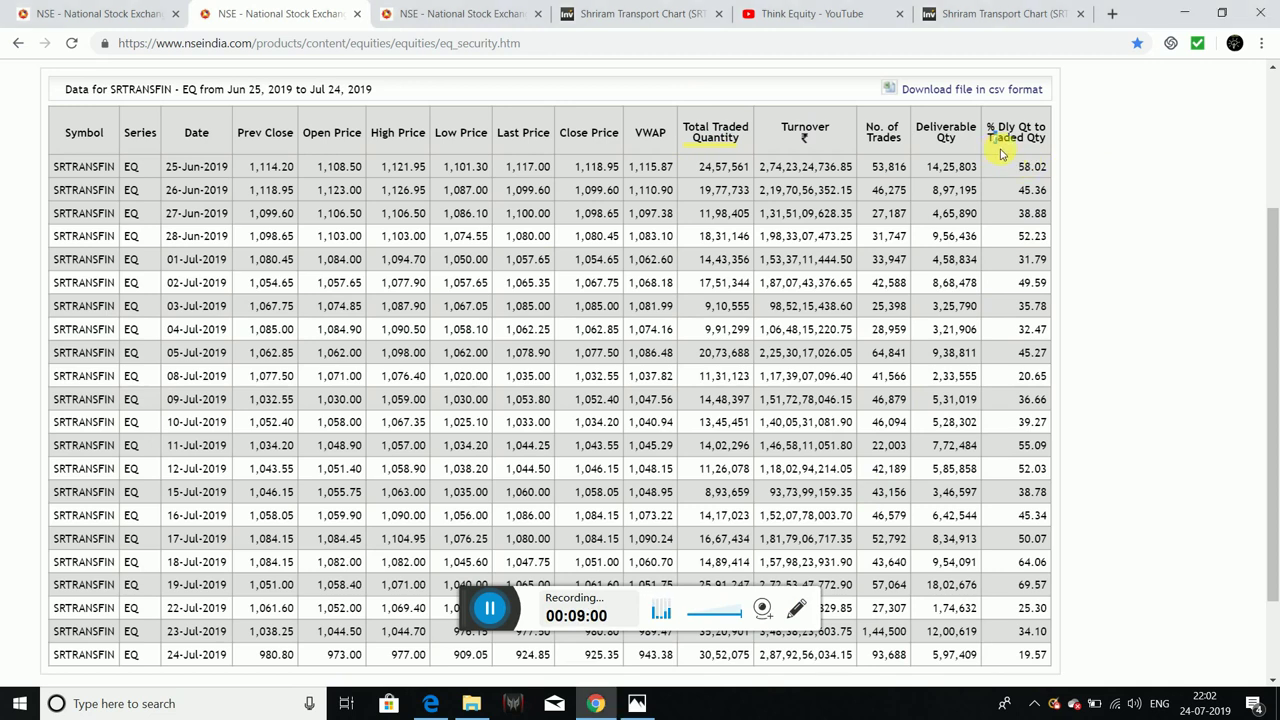
Step: Underline the "% Dly Qt to Traded Qty" column heading with a light red brush stroke
drag(992, 146, 1046, 140)
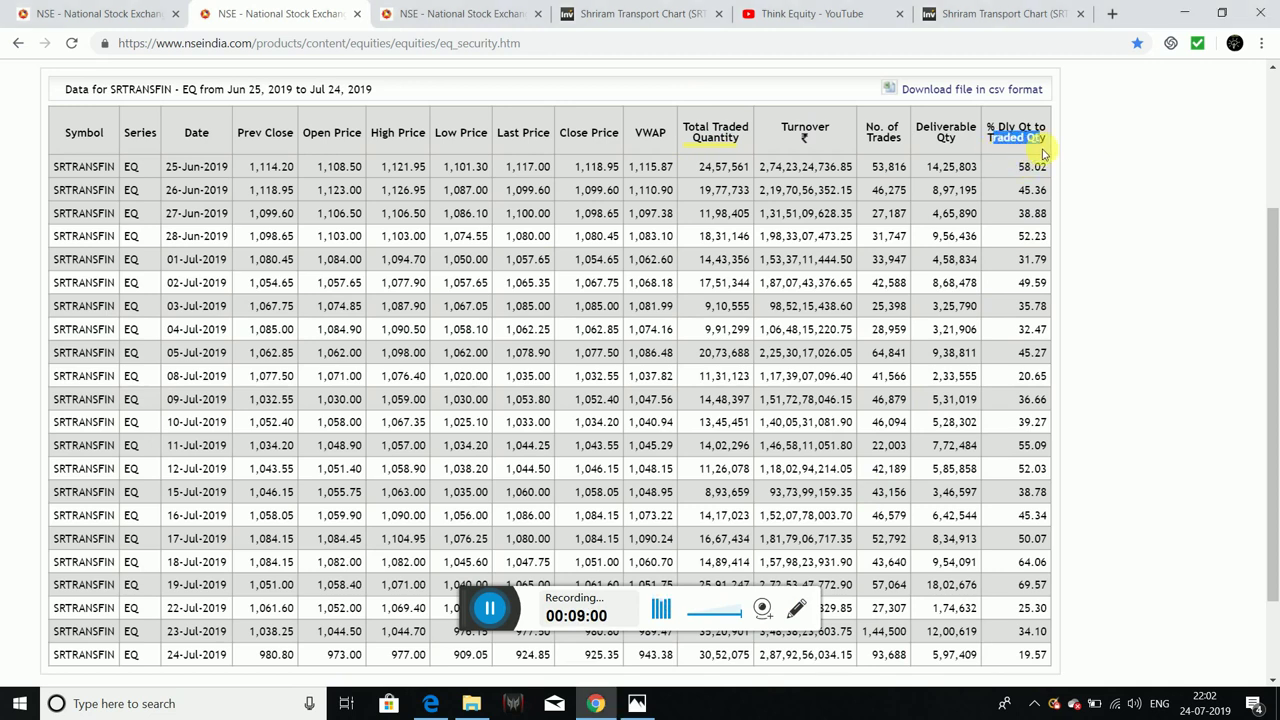
click(803, 609)
click(804, 610)
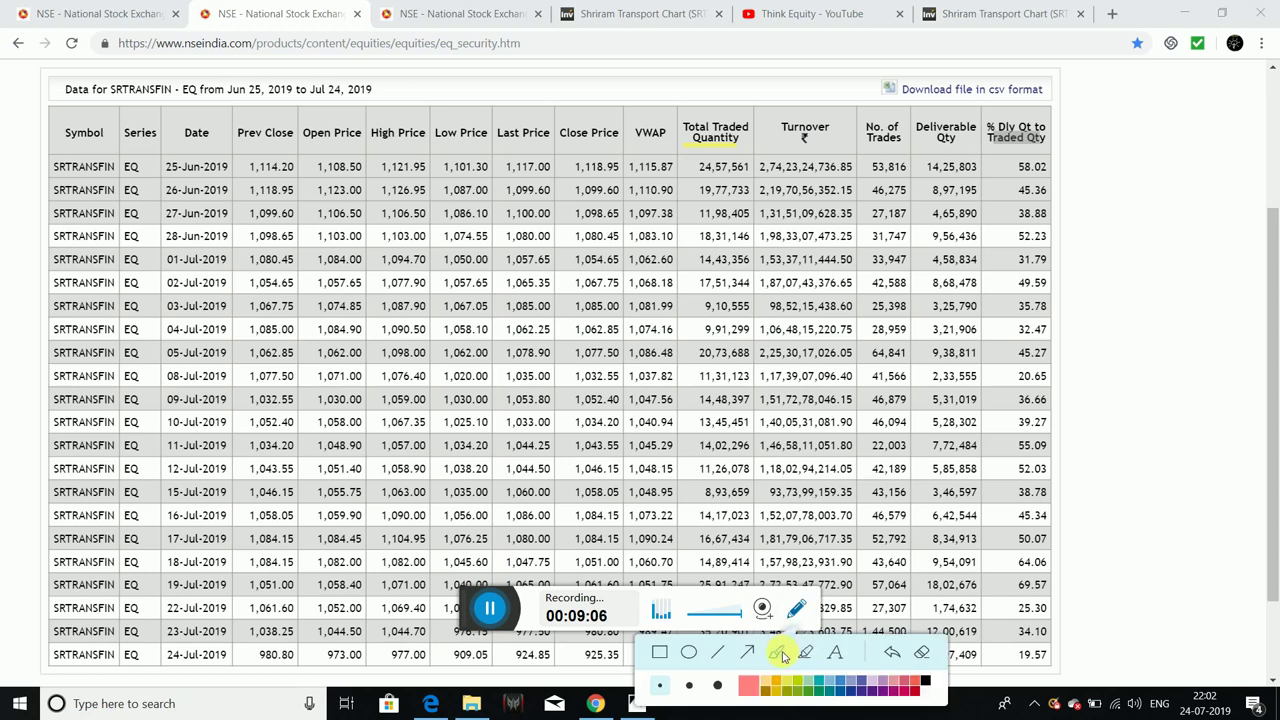
click(775, 653)
drag(992, 149, 1047, 148)
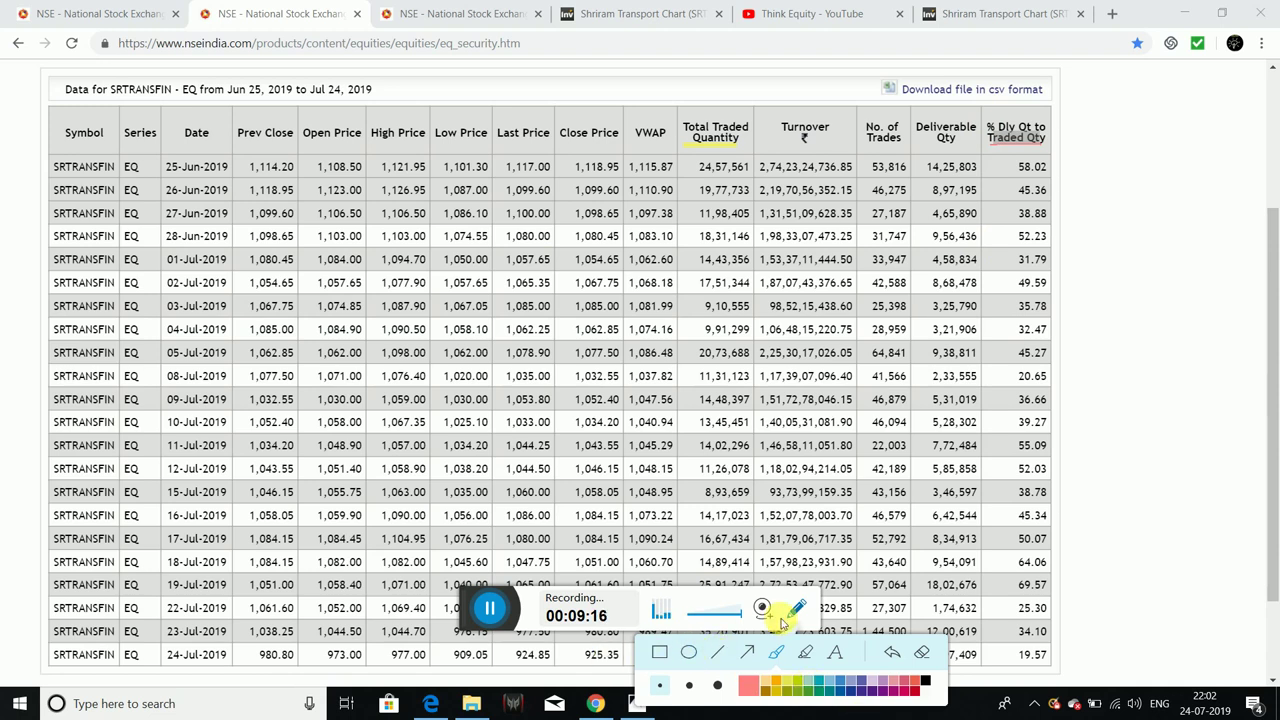
click(796, 608)
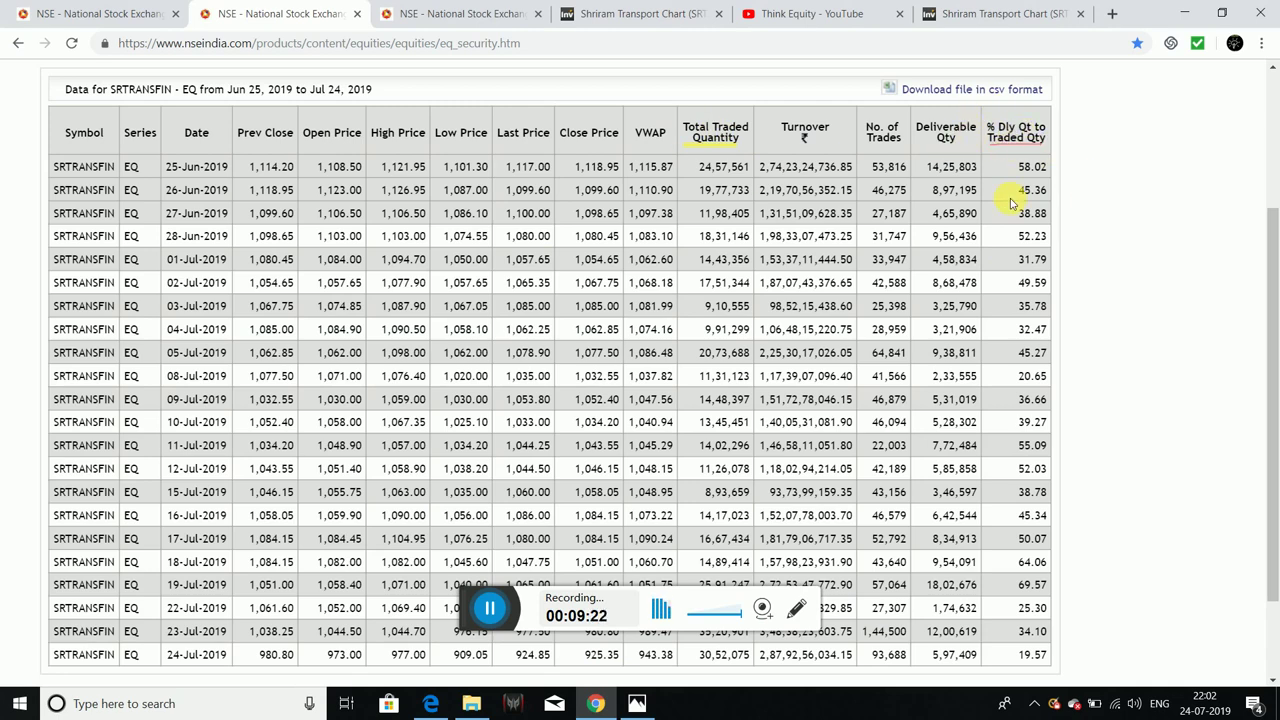
Step: Review the delivery percentage values of SRTRANSFIN row by row from 25-Jun-2019 to 24-Jul-2019
scroll(1010, 203, up, 1)
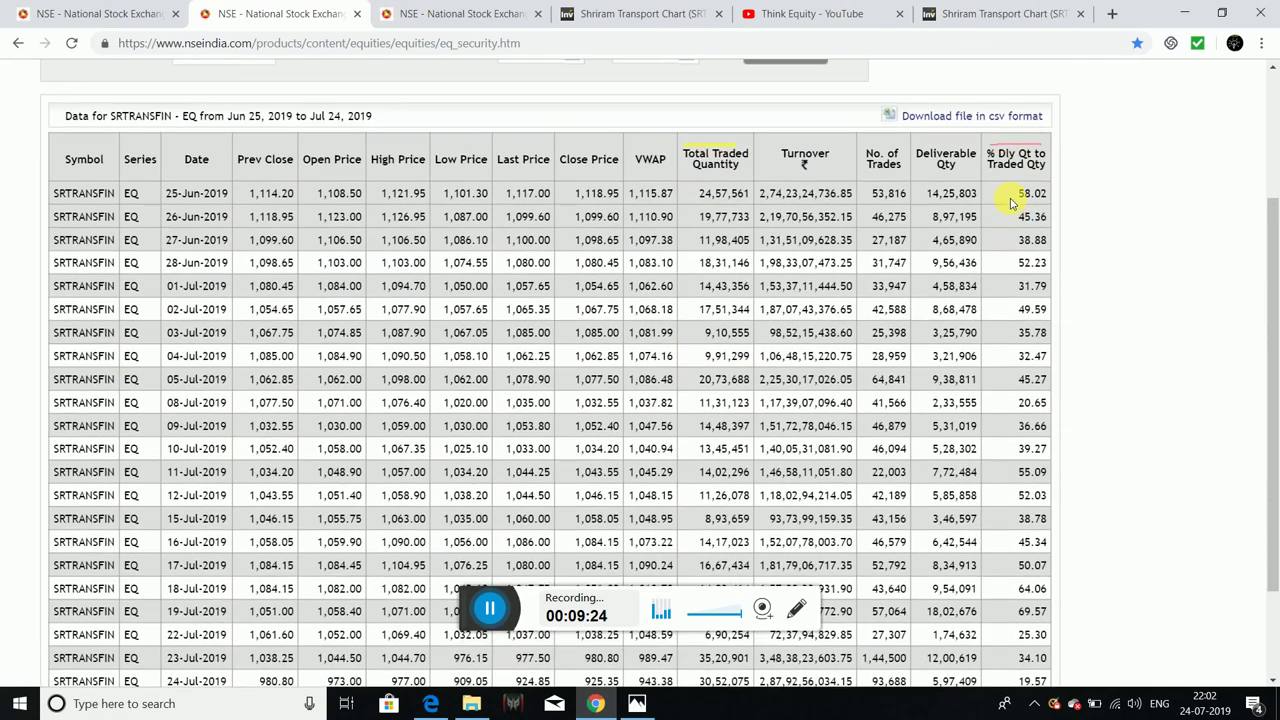
scroll(1010, 203, up, 2)
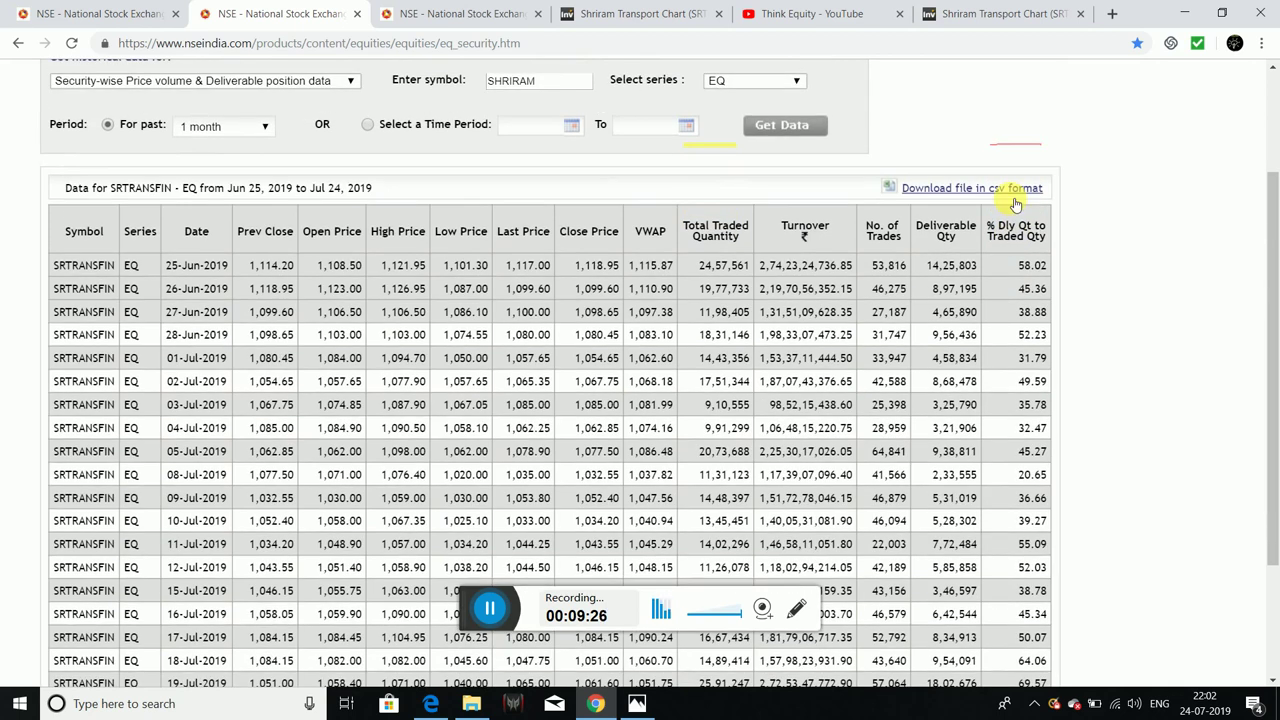
scroll(930, 312, down, 2)
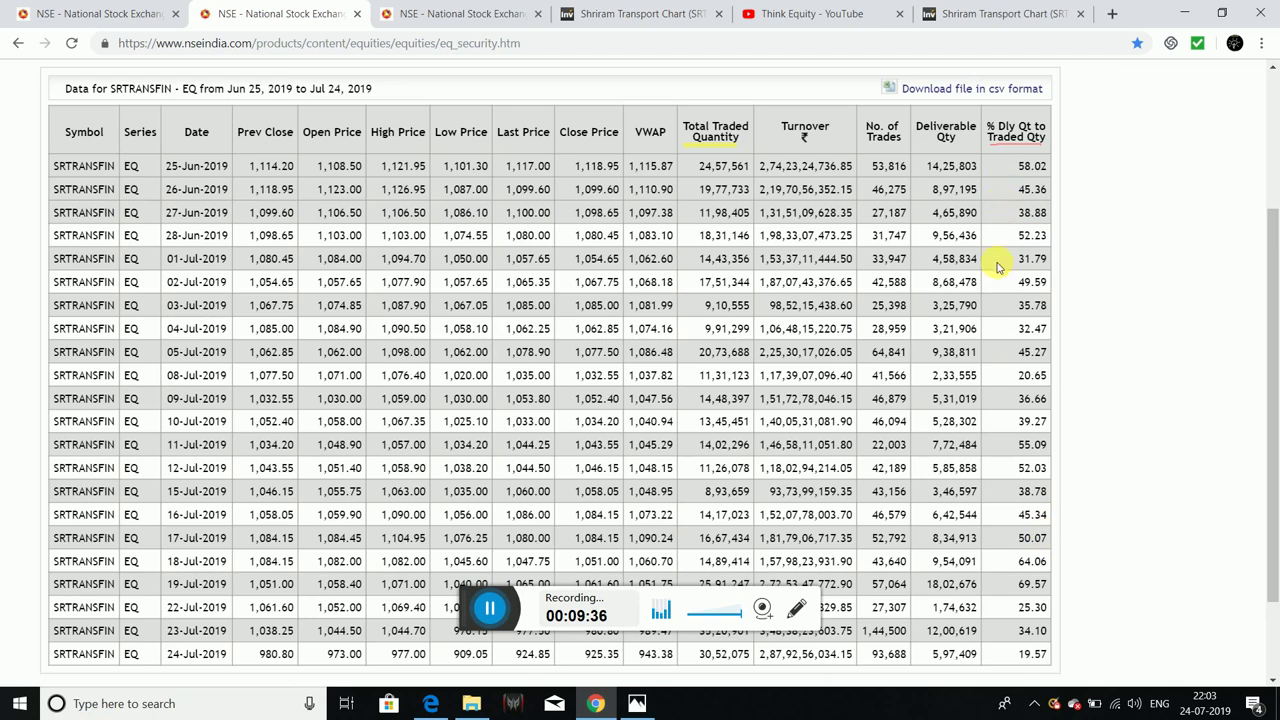
scroll(1015, 395, down, 1)
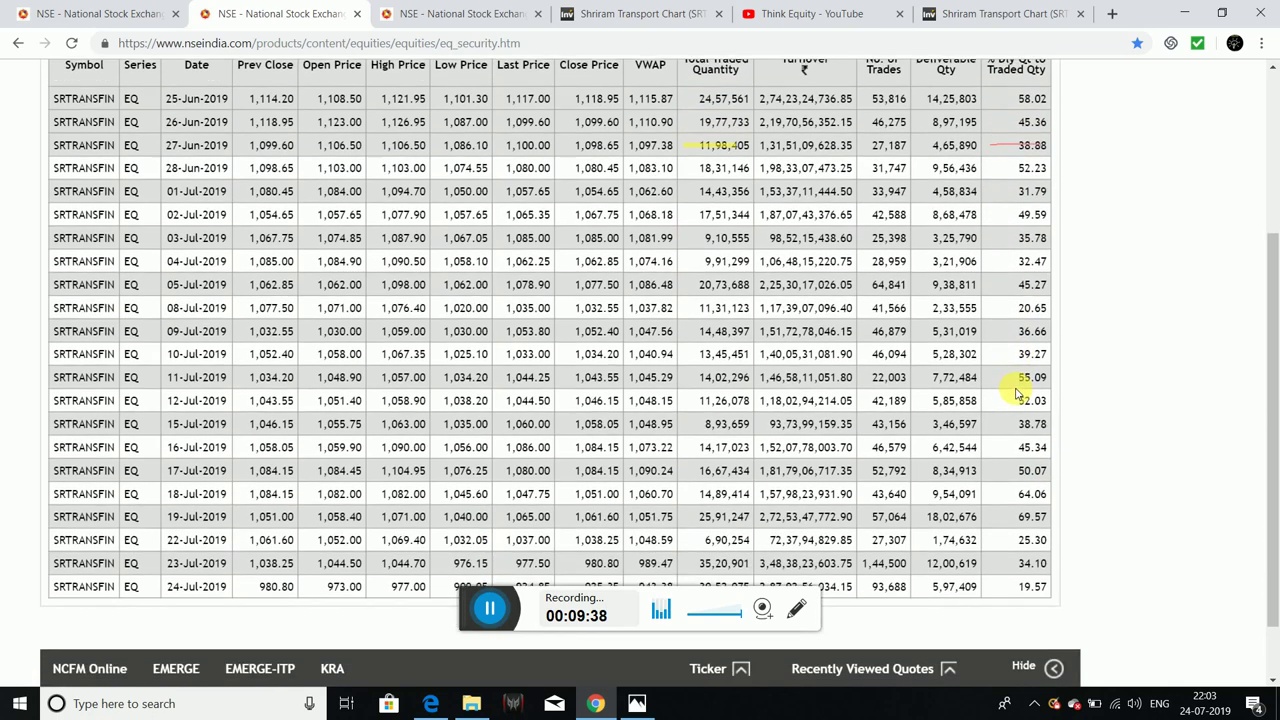
scroll(1028, 371, up, 1)
scroll(996, 230, up, 1)
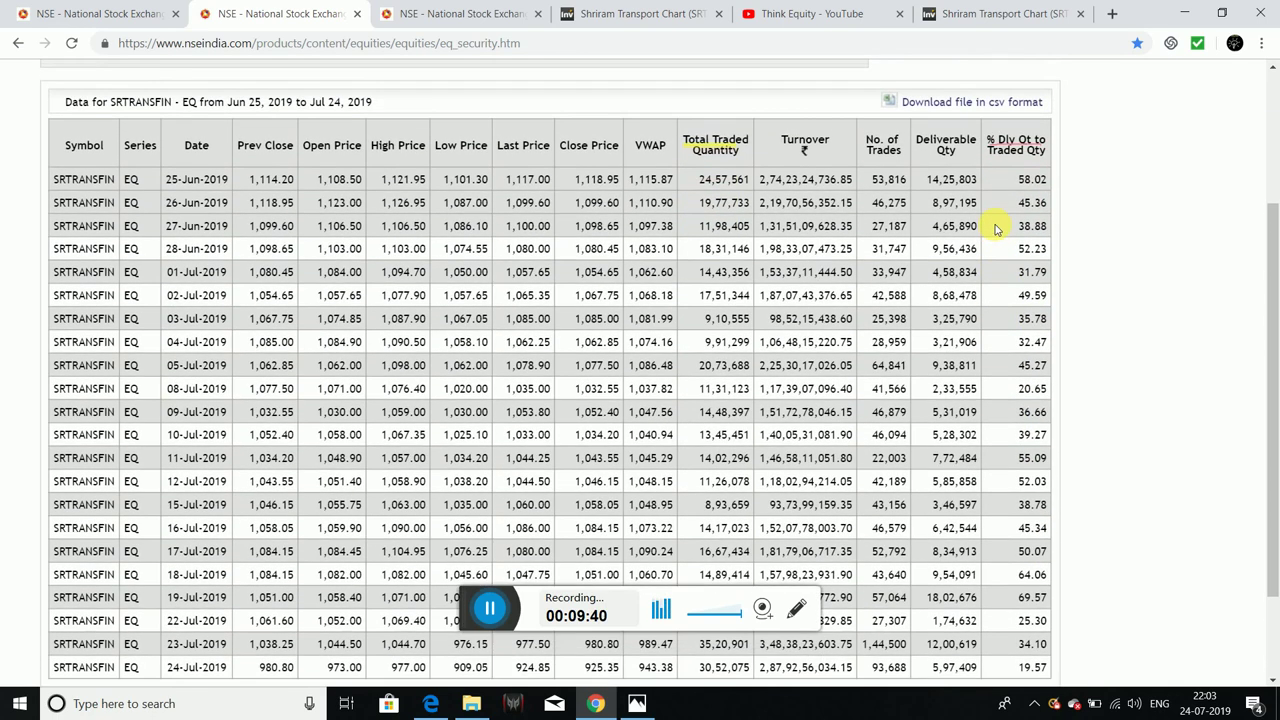
scroll(996, 230, down, 1)
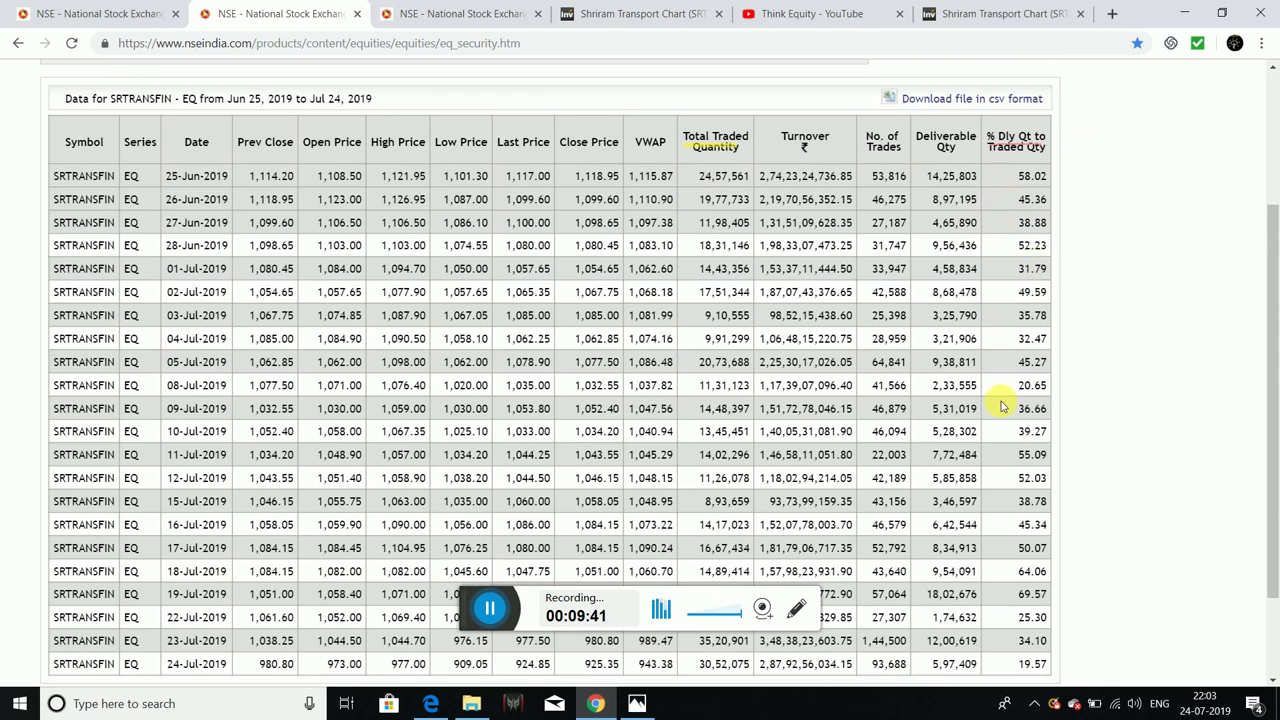
scroll(1000, 408, down, 2)
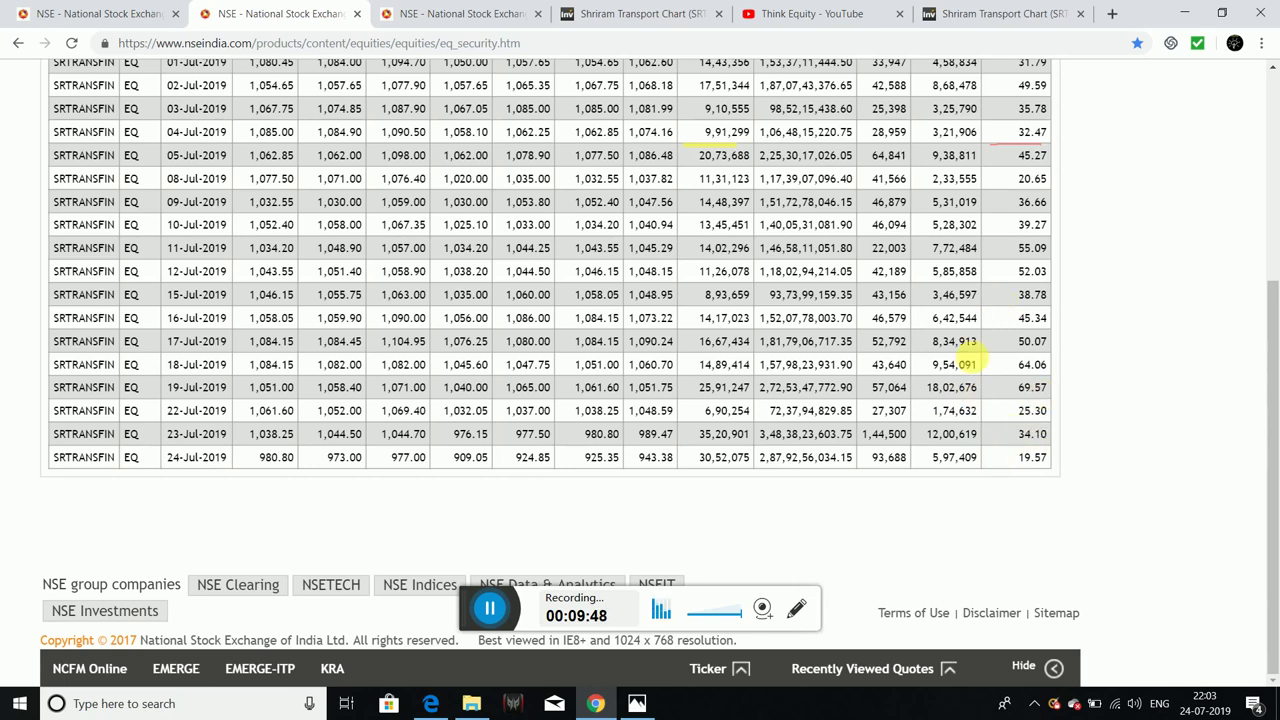
scroll(1005, 287, up, 2)
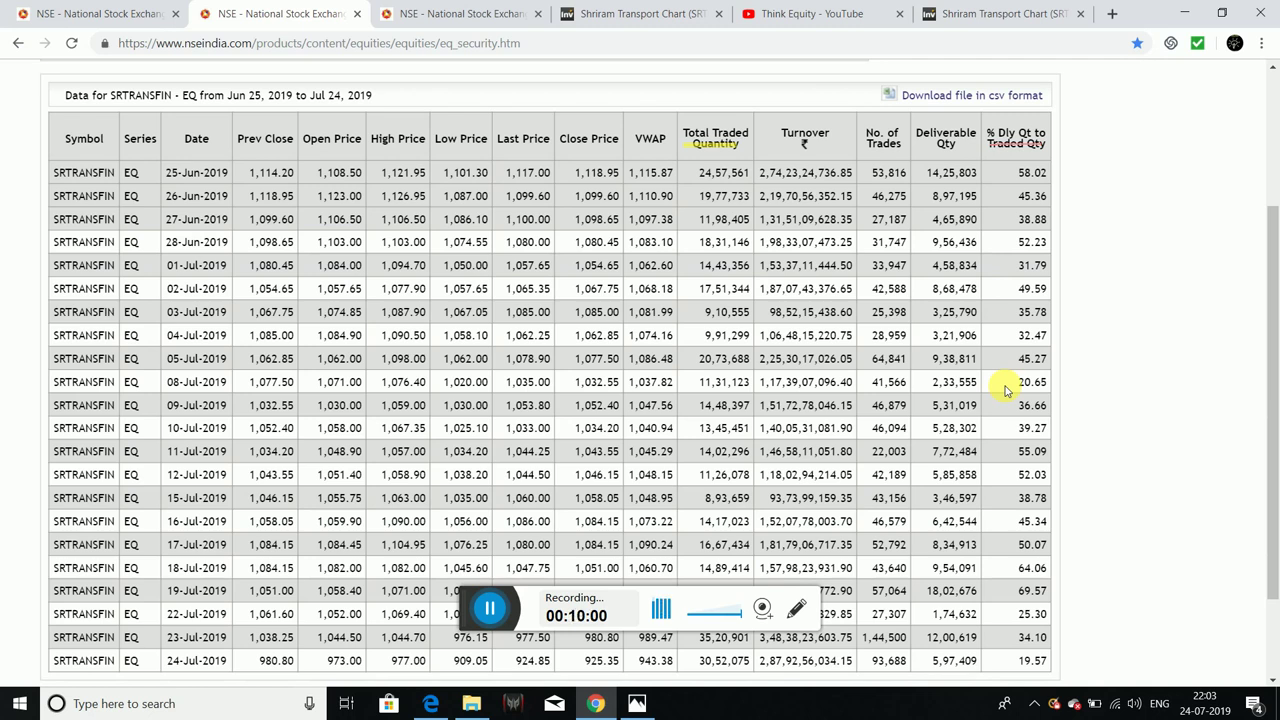
scroll(1005, 390, down, 2)
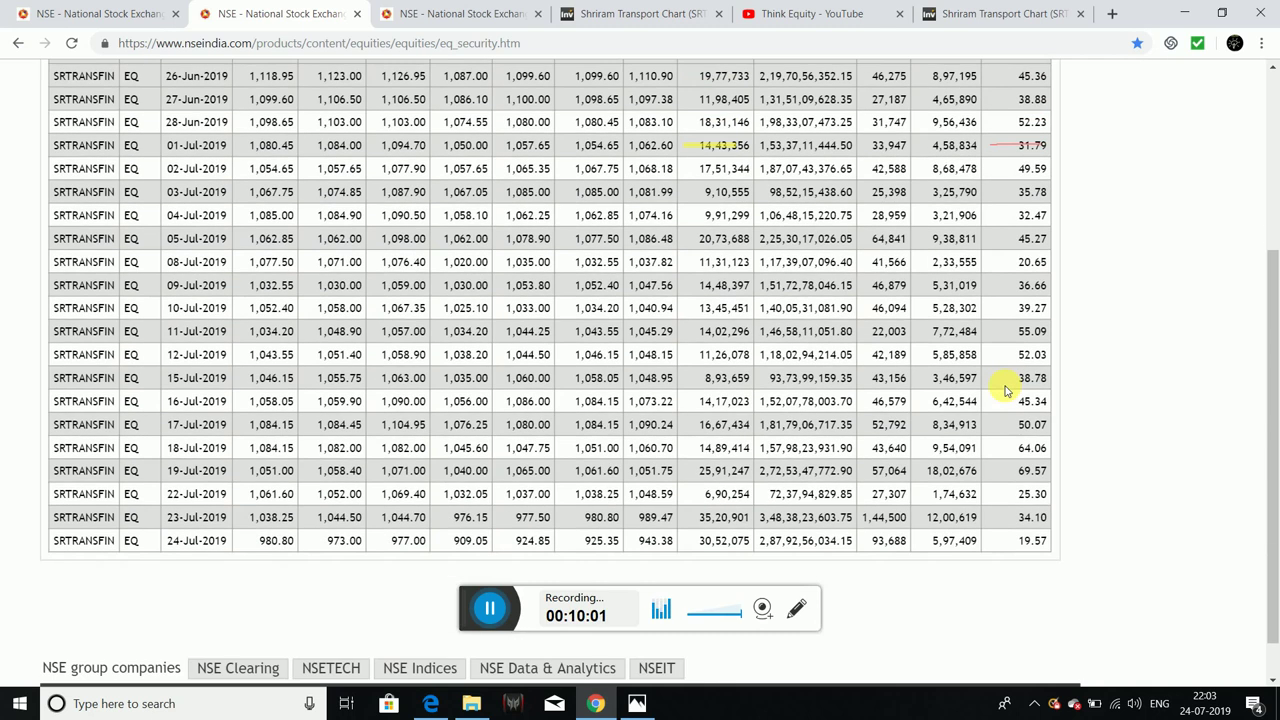
Step: Check the latest Shriram Transport candles against the support lines on the daily chart and the trendline on the weekly chart
click(943, 10)
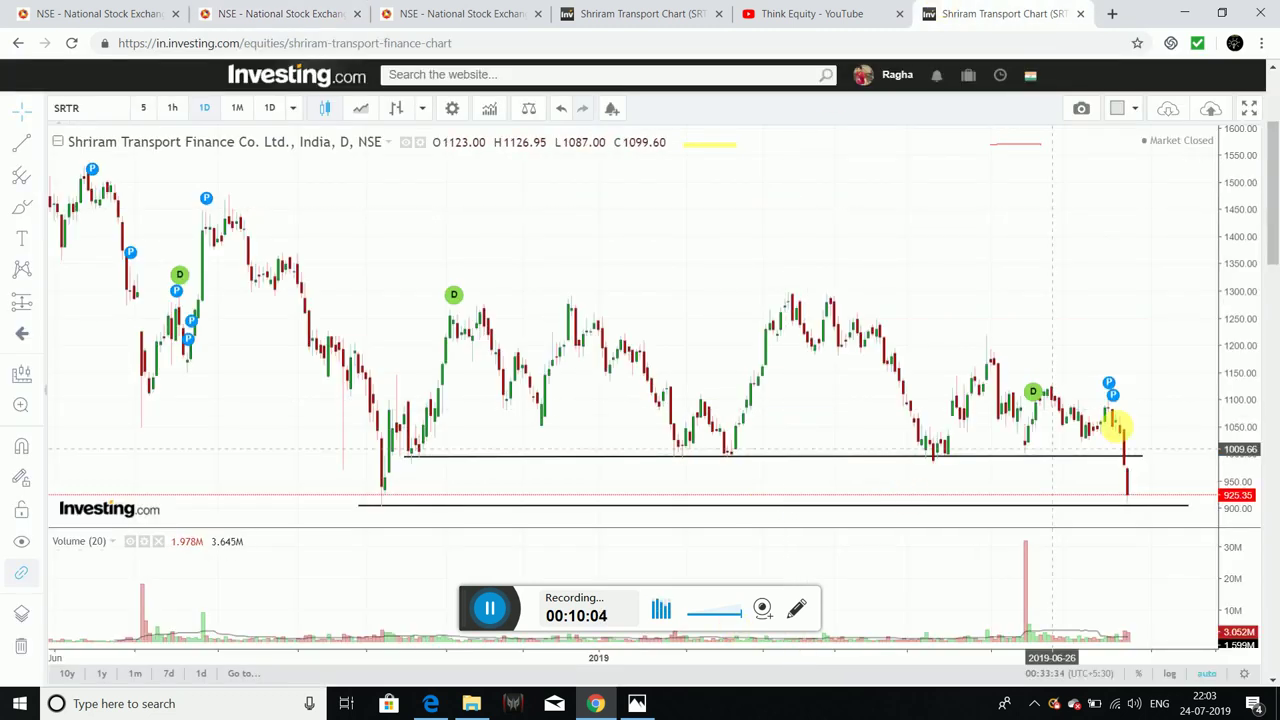
click(1129, 457)
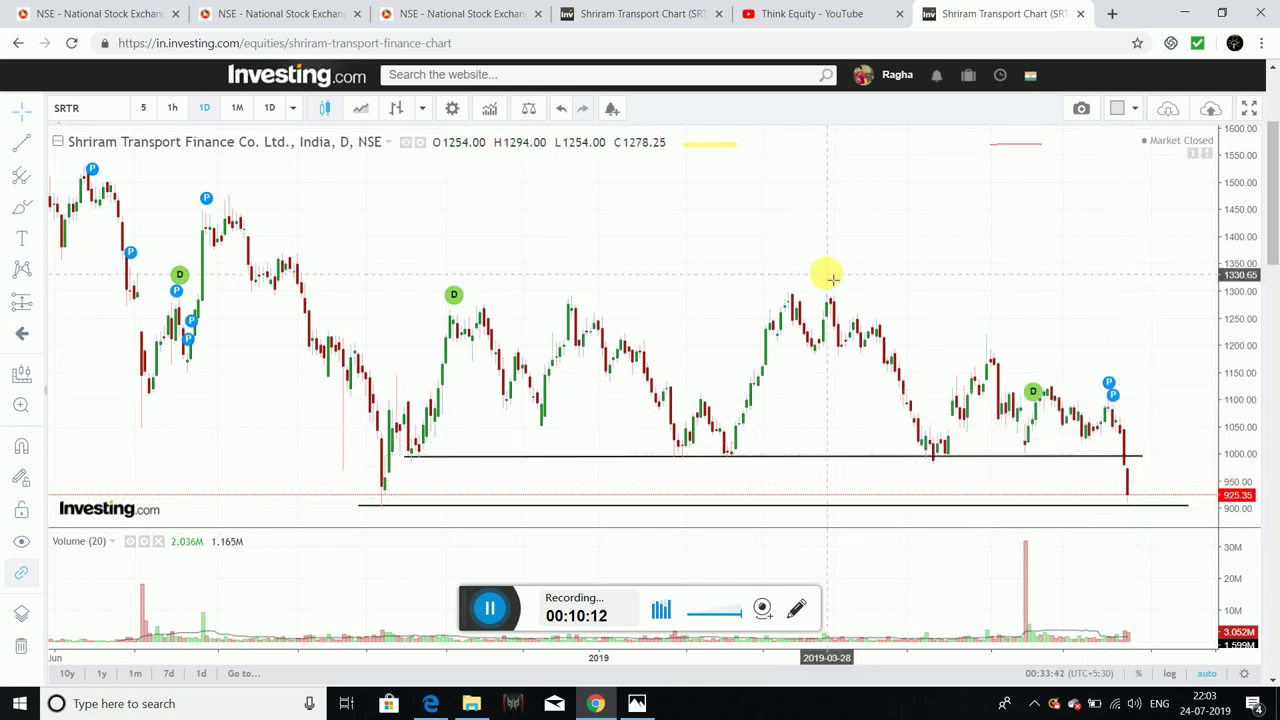
click(651, 10)
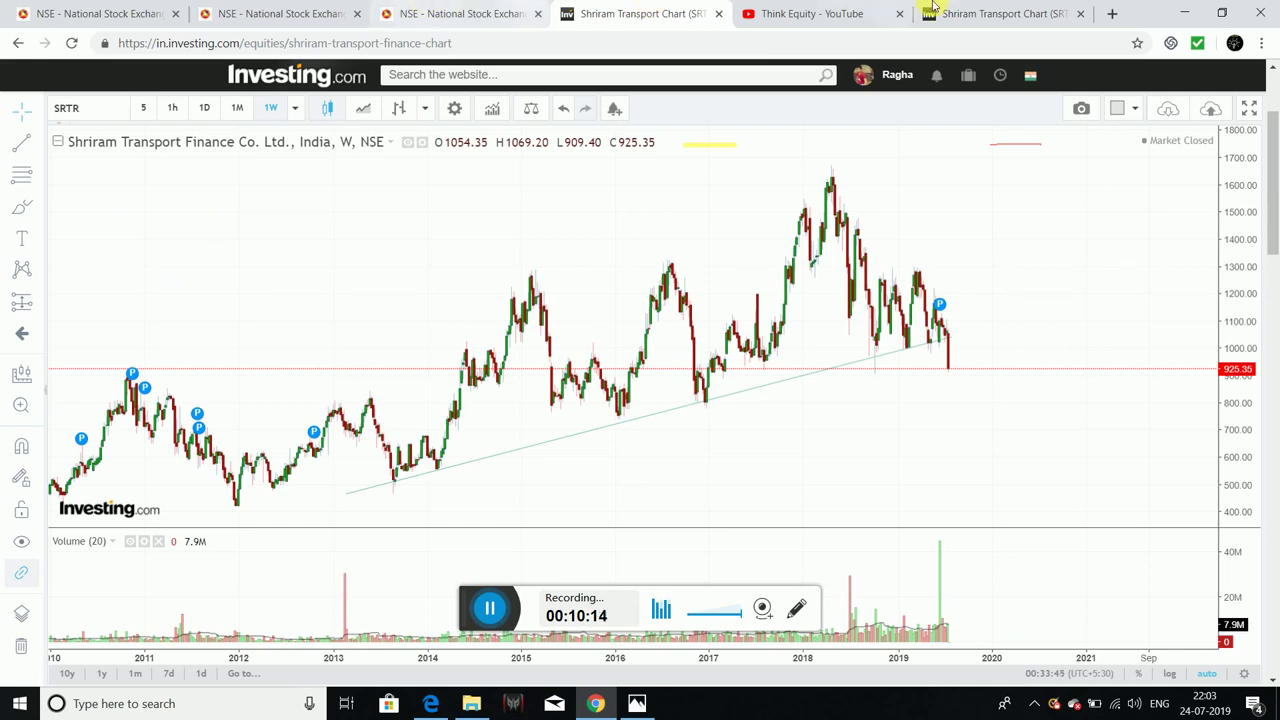
Step: Return to the SRTRANSFIN archive table and examine the delivery percentages of the latest July sessions with the page zoomed out
click(92, 10)
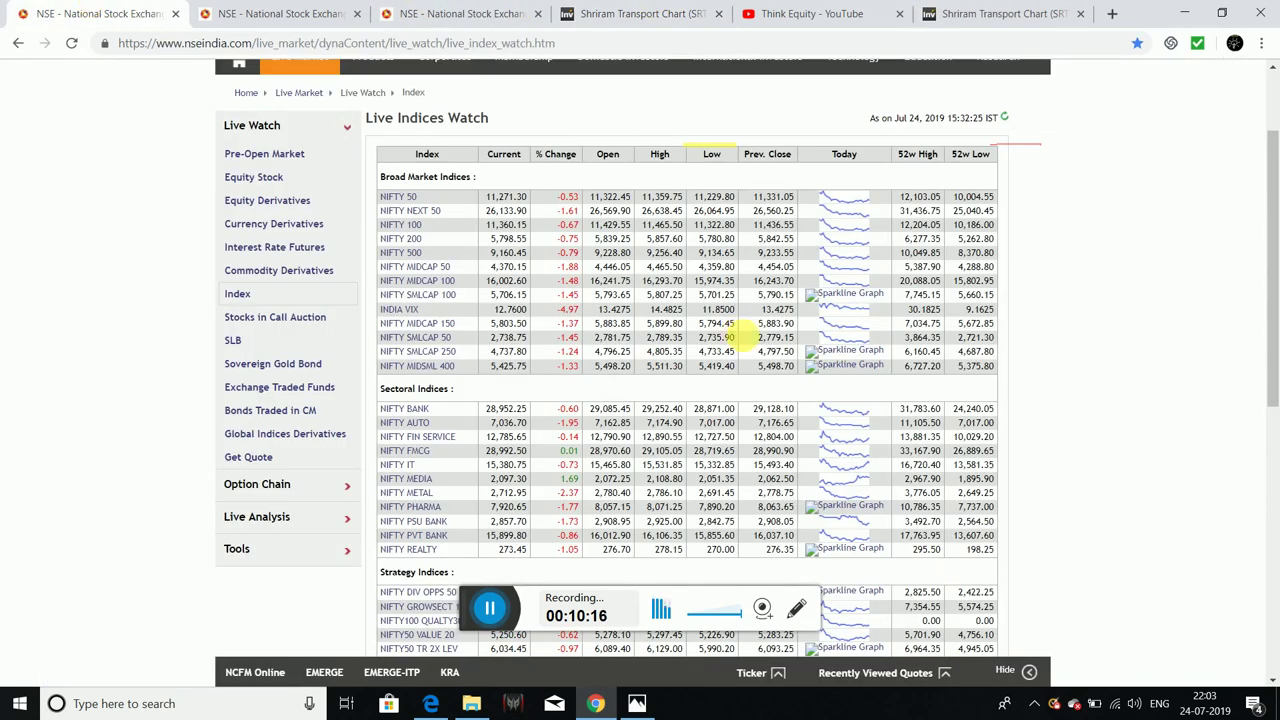
click(257, 8)
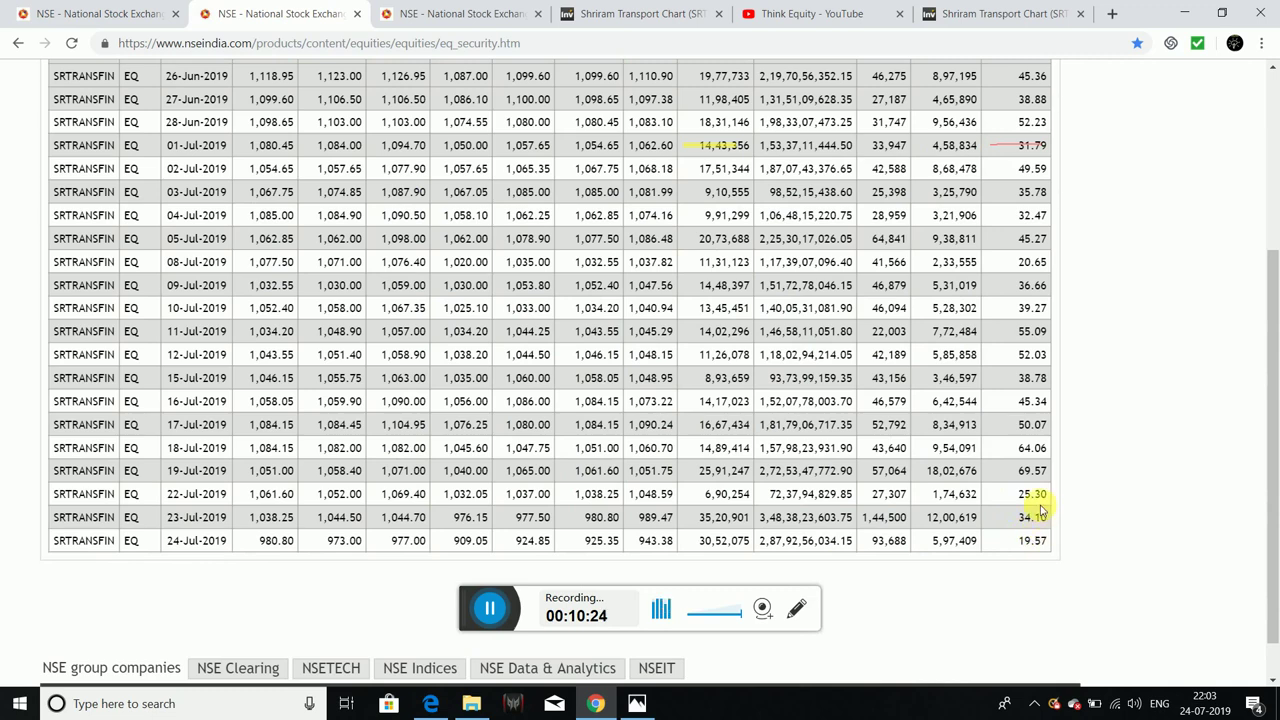
scroll(1030, 515, up, 1)
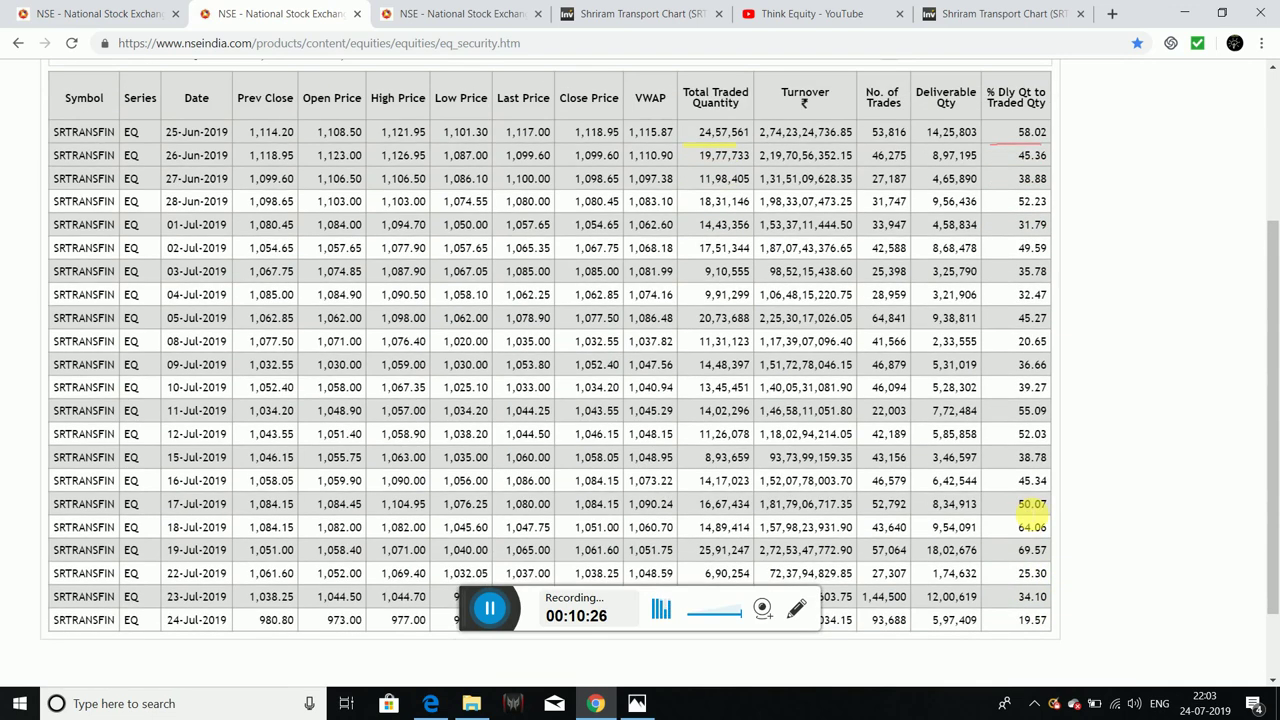
key(ctrl+minus)
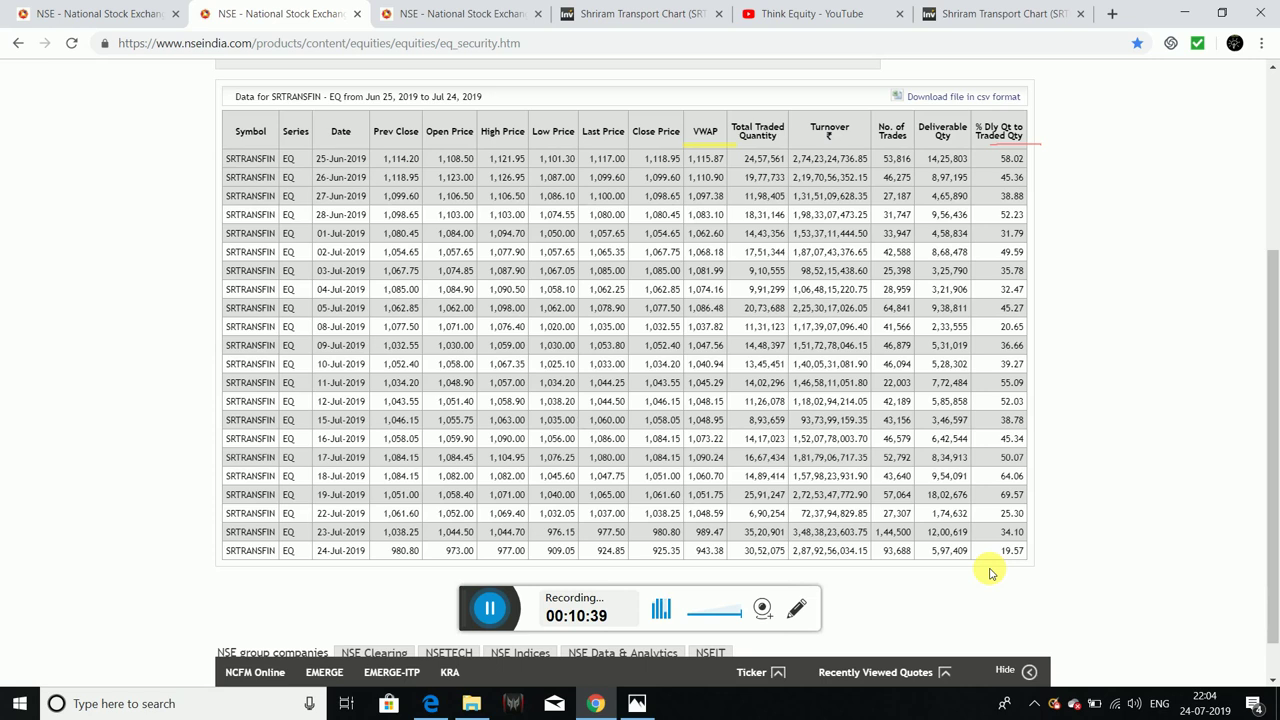
Step: Enlarge the SRTRANSFIN archive table and examine the deliverable quantities and delivery percentages of the mid to late July sessions
key(ctrl+plus)
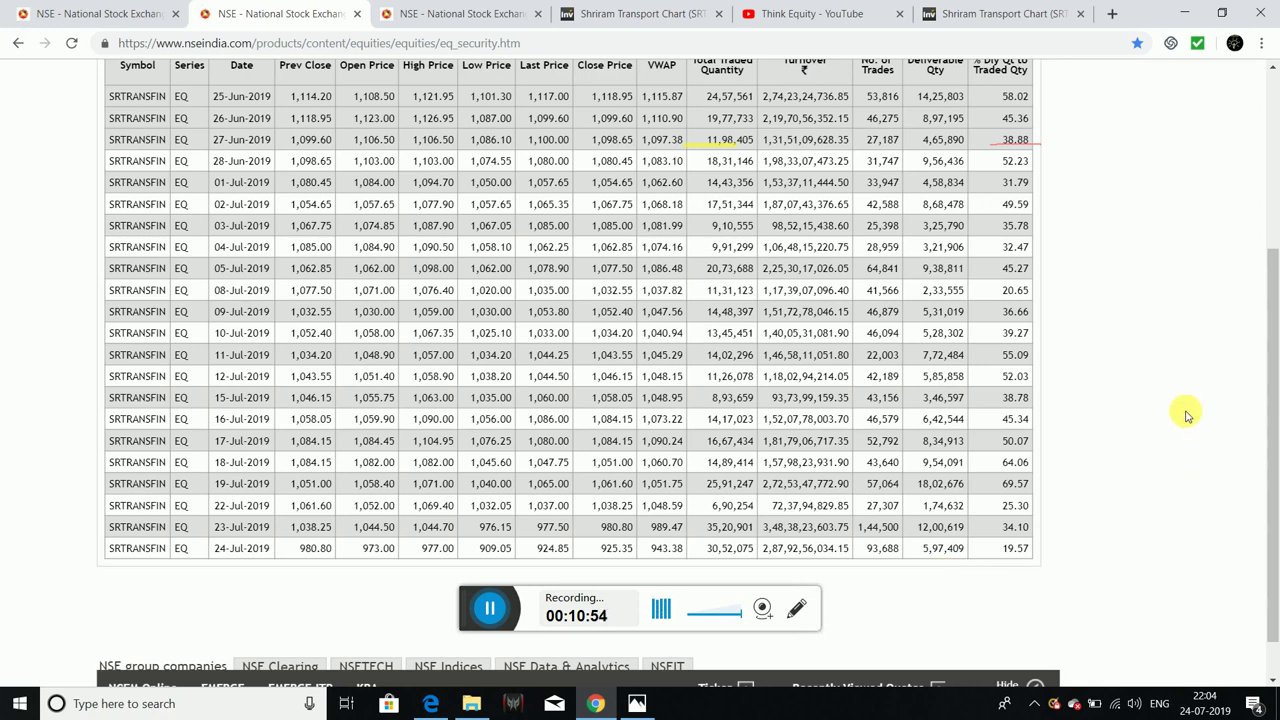
scroll(1187, 415, down, 1)
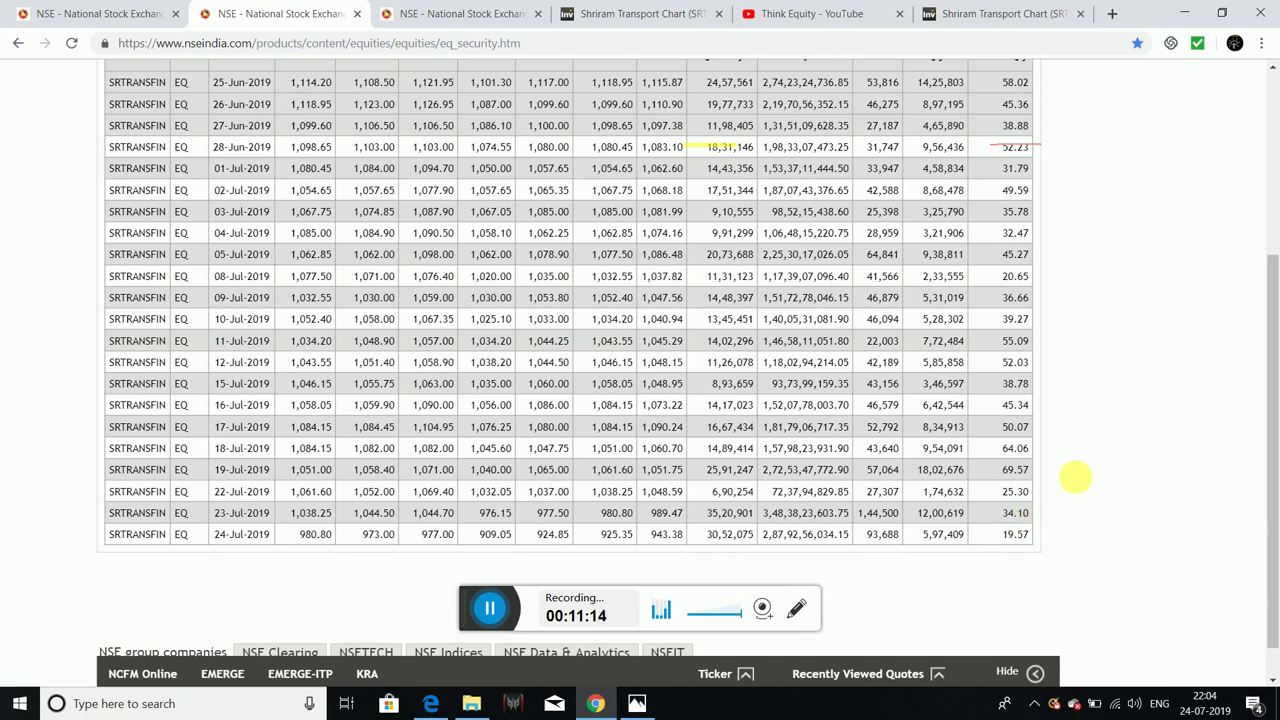
scroll(1095, 474, up, 1)
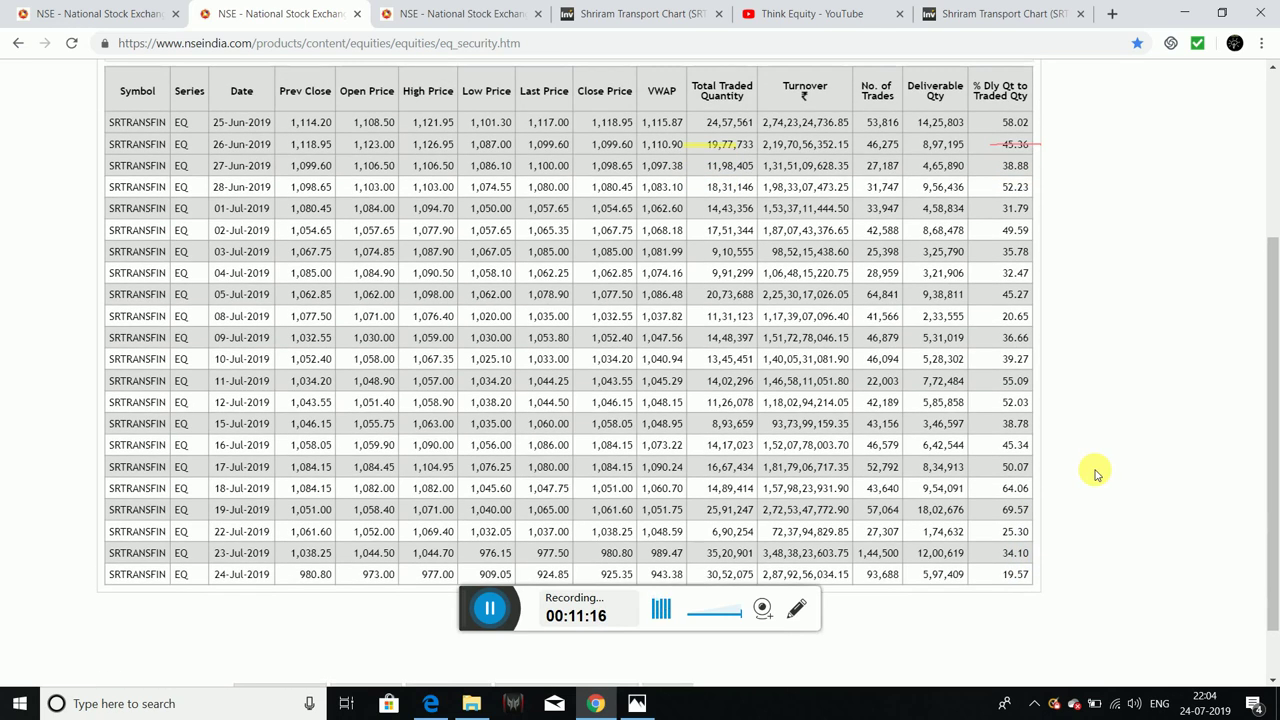
scroll(1095, 474, down, 1)
scroll(1095, 474, up, 1)
scroll(1095, 474, up, 1)
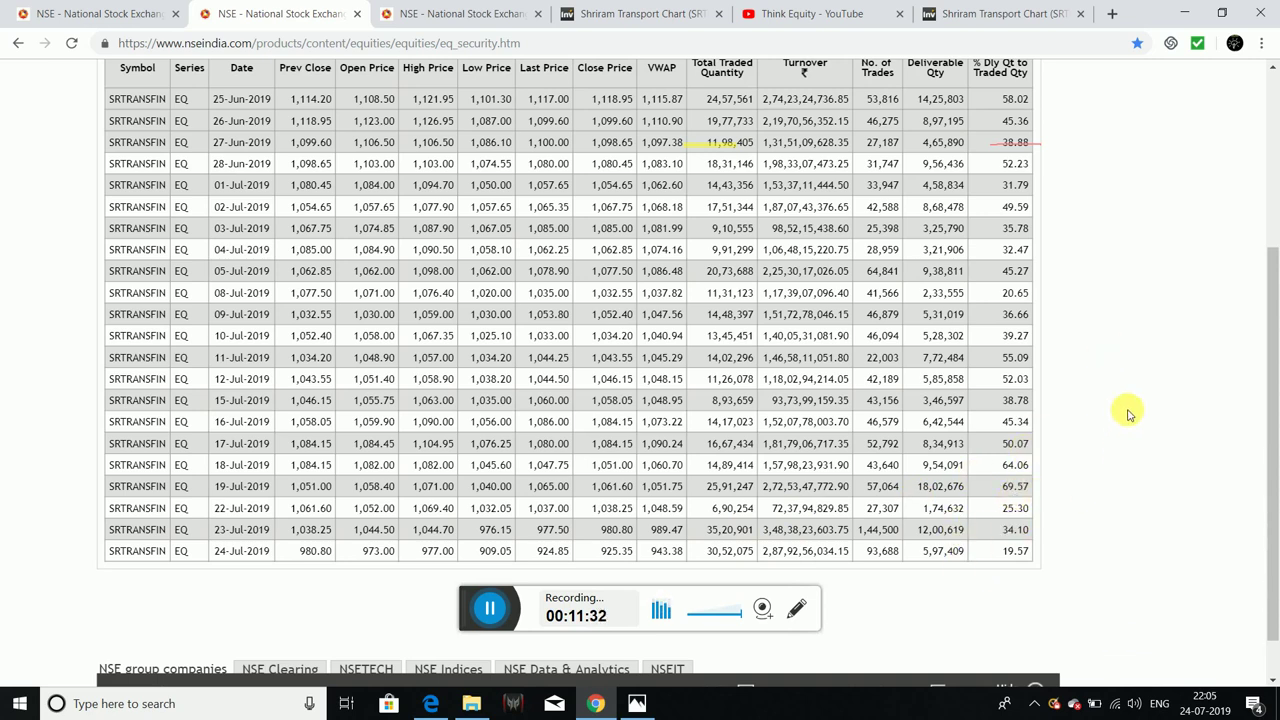
scroll(1128, 413, up, 2)
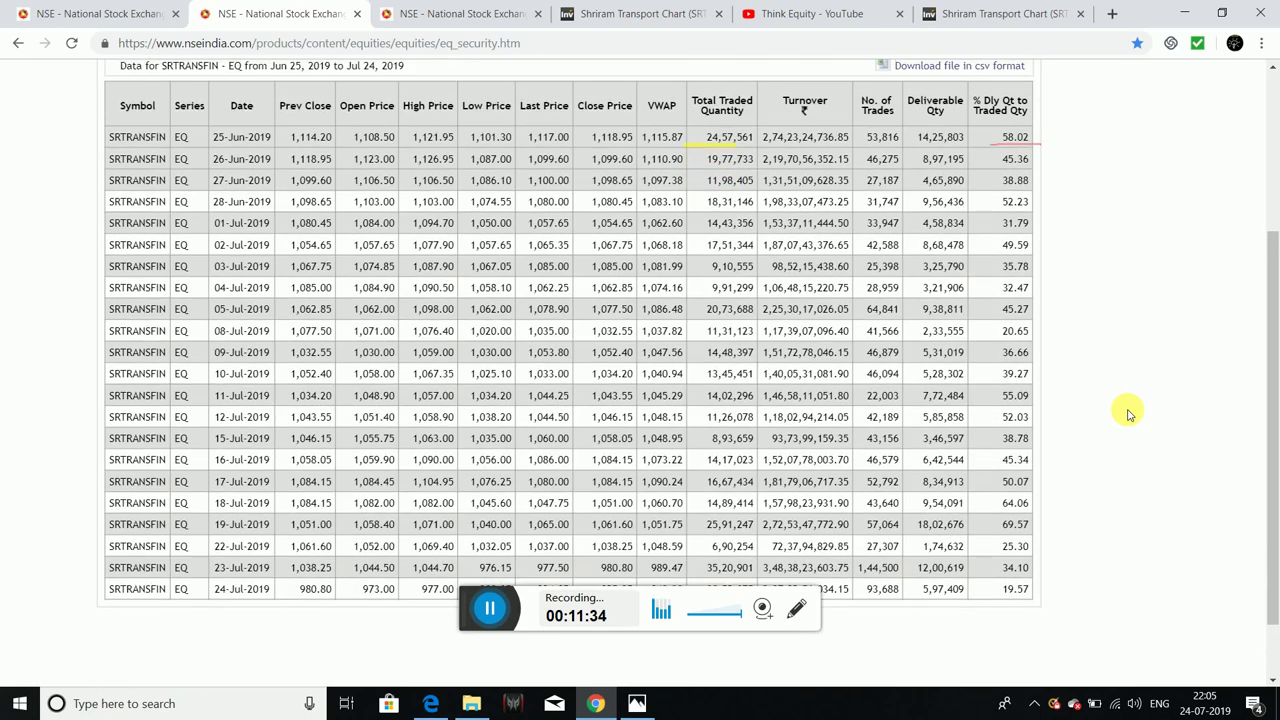
scroll(1128, 413, up, 1)
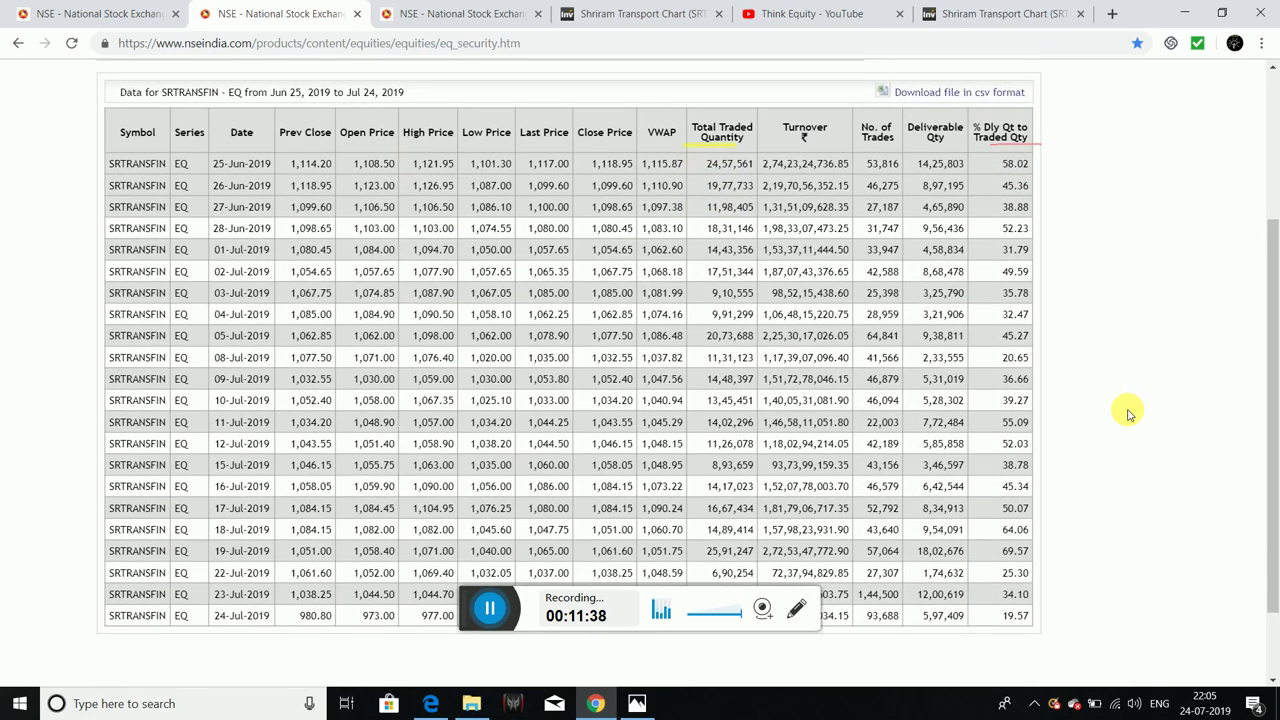
scroll(1128, 413, down, 3)
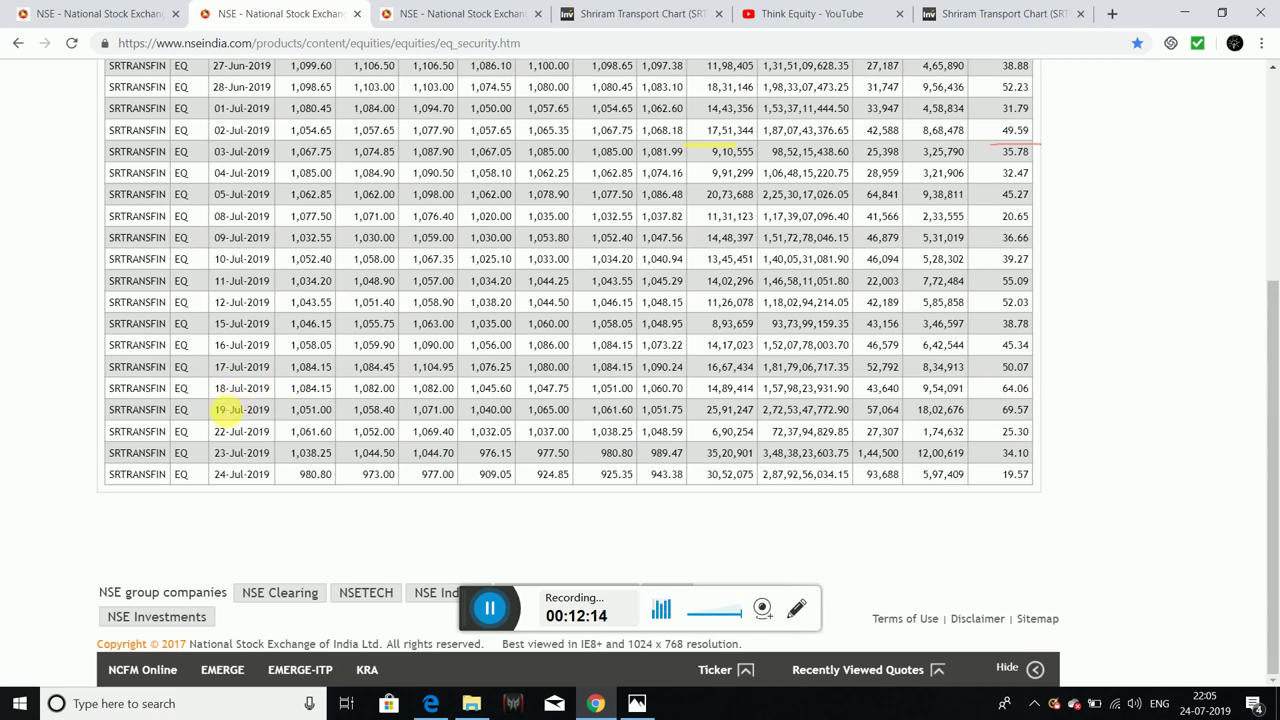
scroll(226, 409, up, 2)
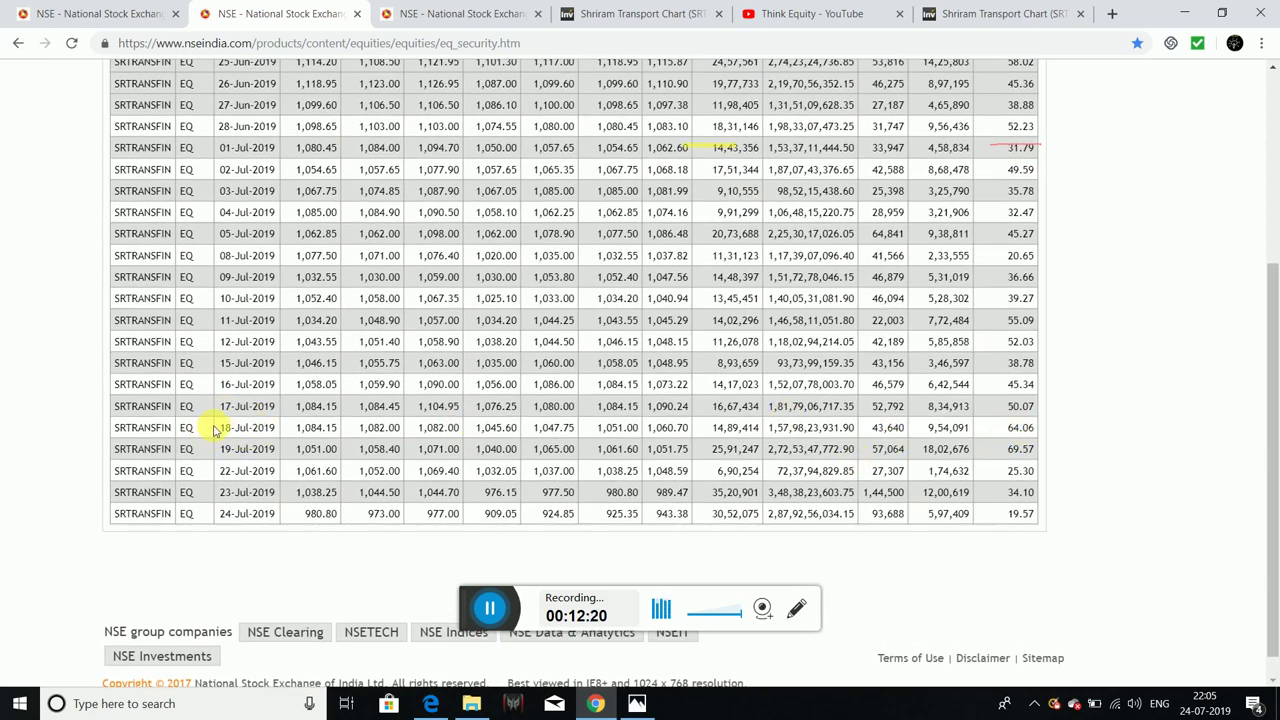
scroll(214, 425, up, 3)
scroll(214, 425, down, 1)
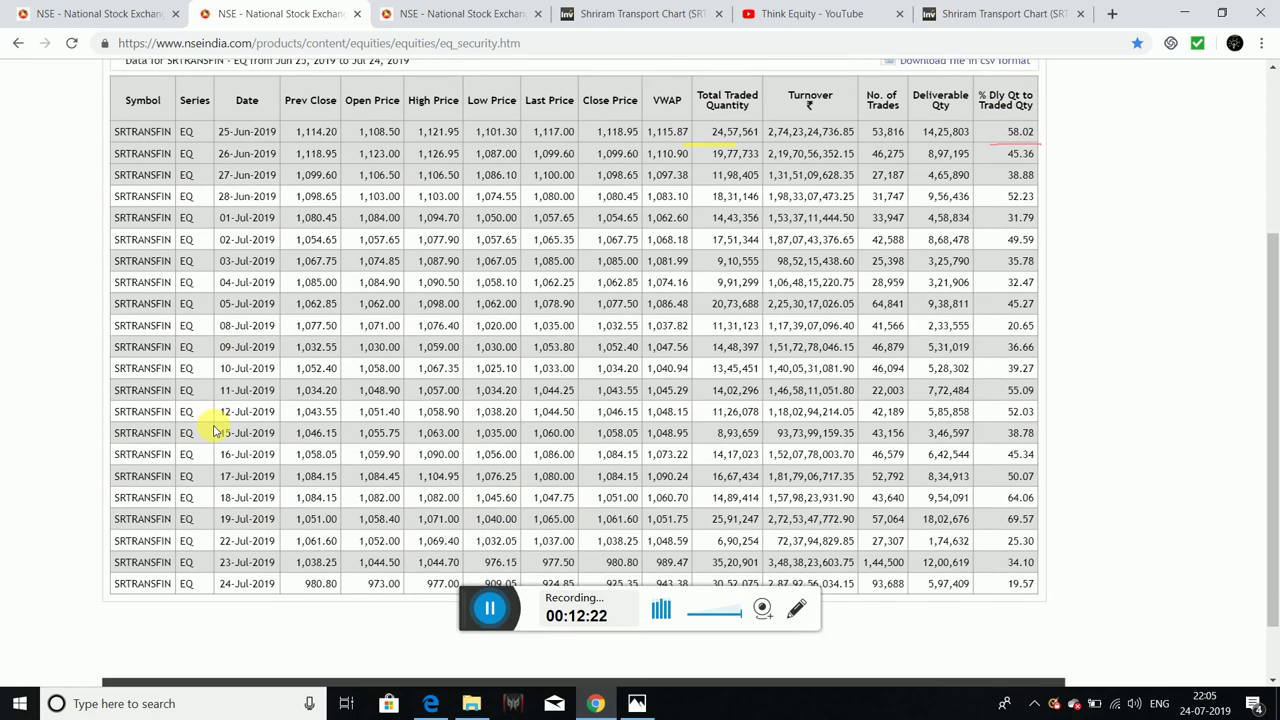
scroll(214, 428, up, 1)
Step: Check the weekly Shriram Transport chart against its trendline, and inspect the recent daily candles around the support lines up close
click(629, 7)
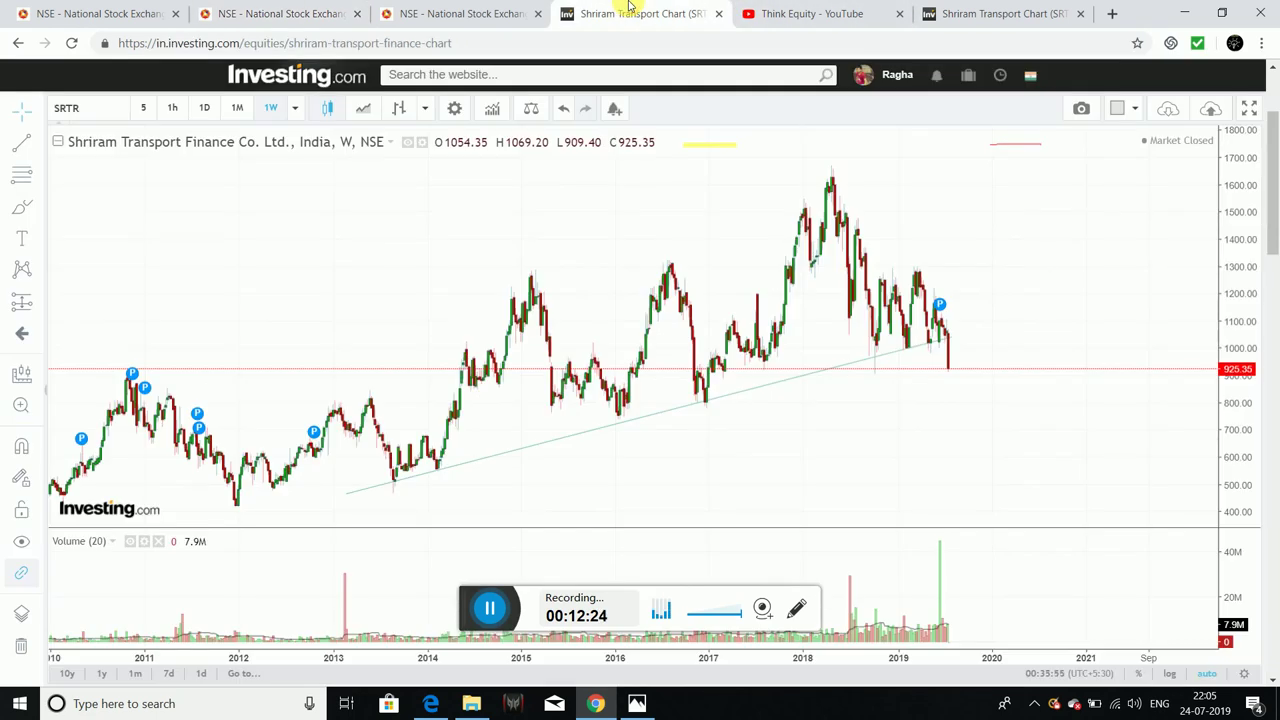
click(990, 9)
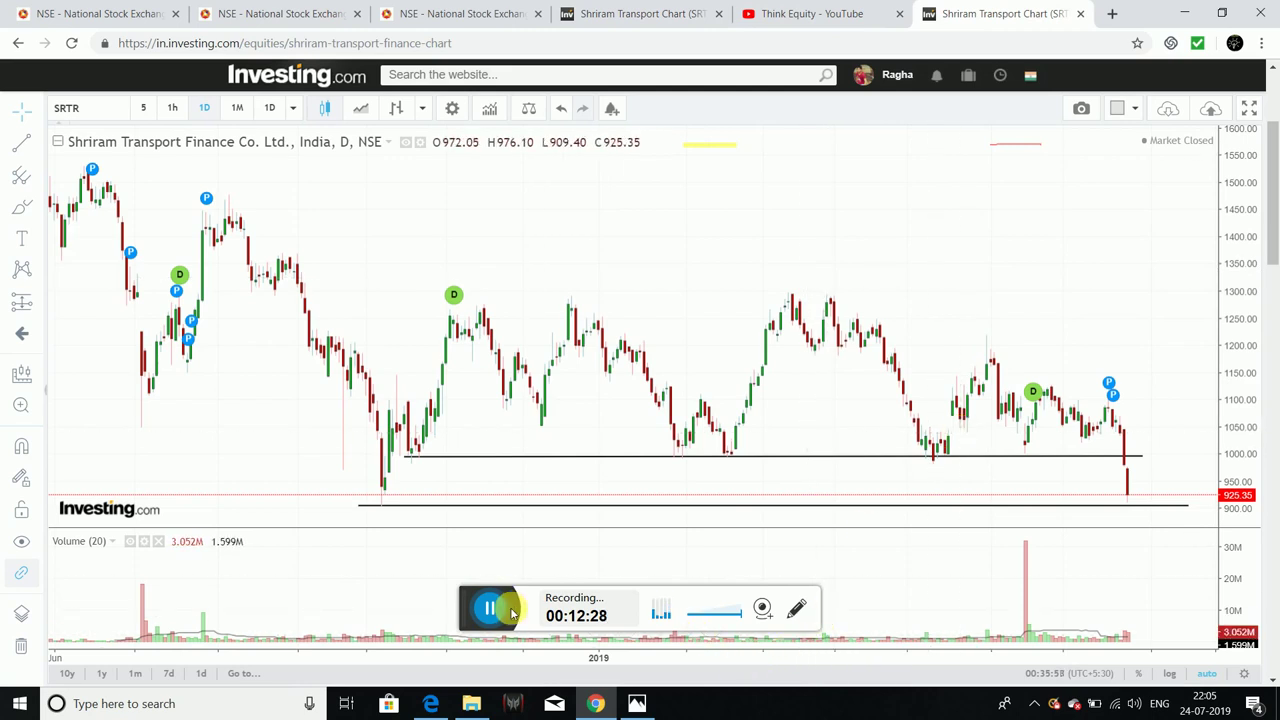
drag(468, 596, 394, 517)
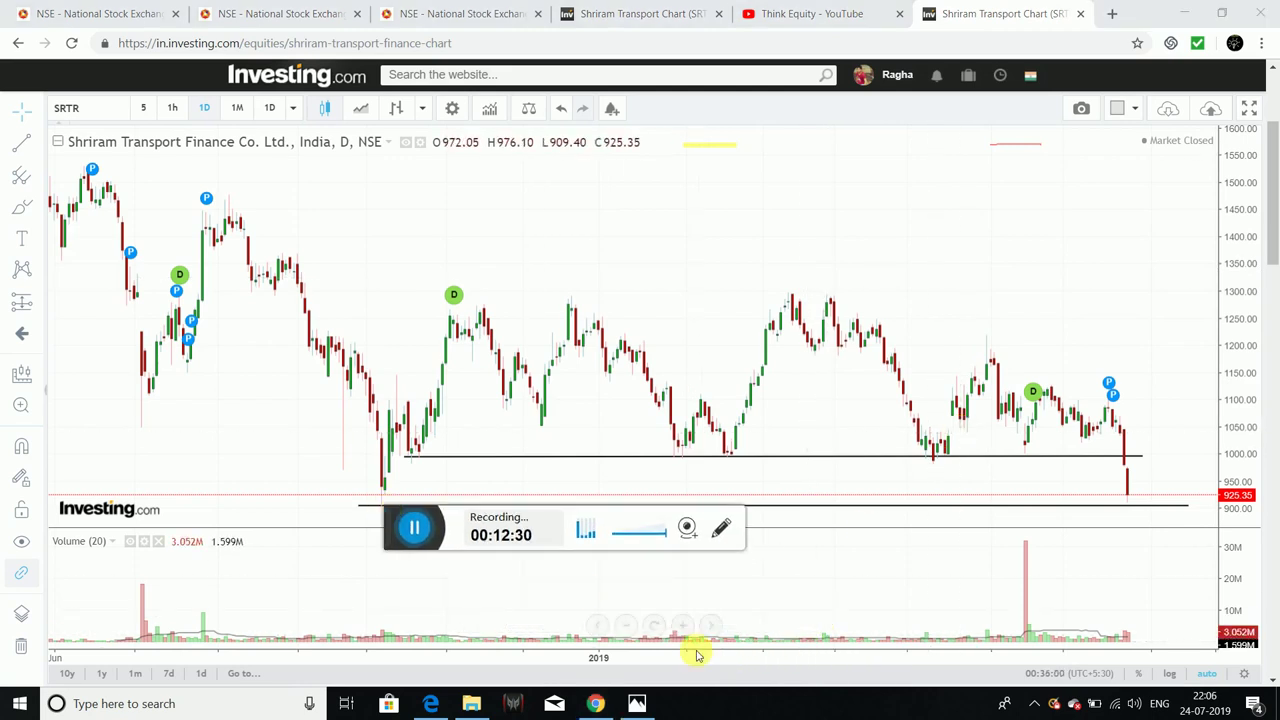
click(682, 625)
click(682, 625)
click(682, 625)
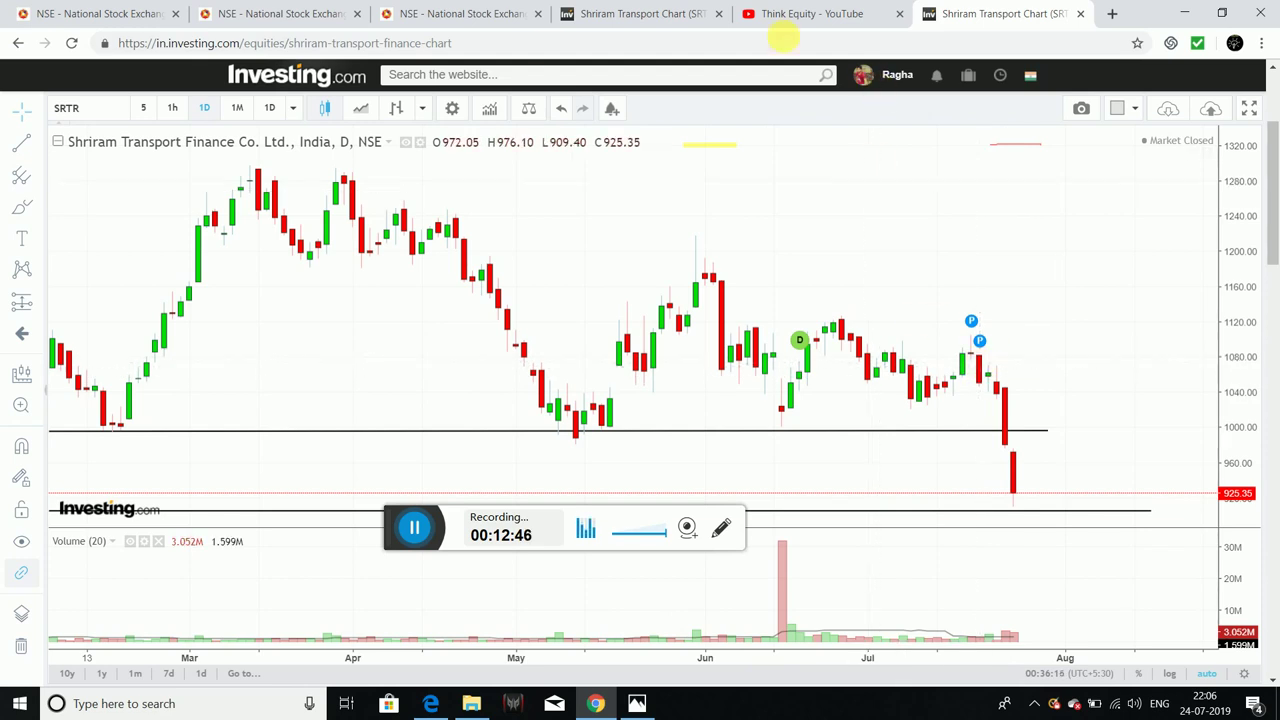
Step: Return to the SRTRANSFIN archive table and compare the total traded quantity with the delivery percentage for the latest July sessions
click(506, 10)
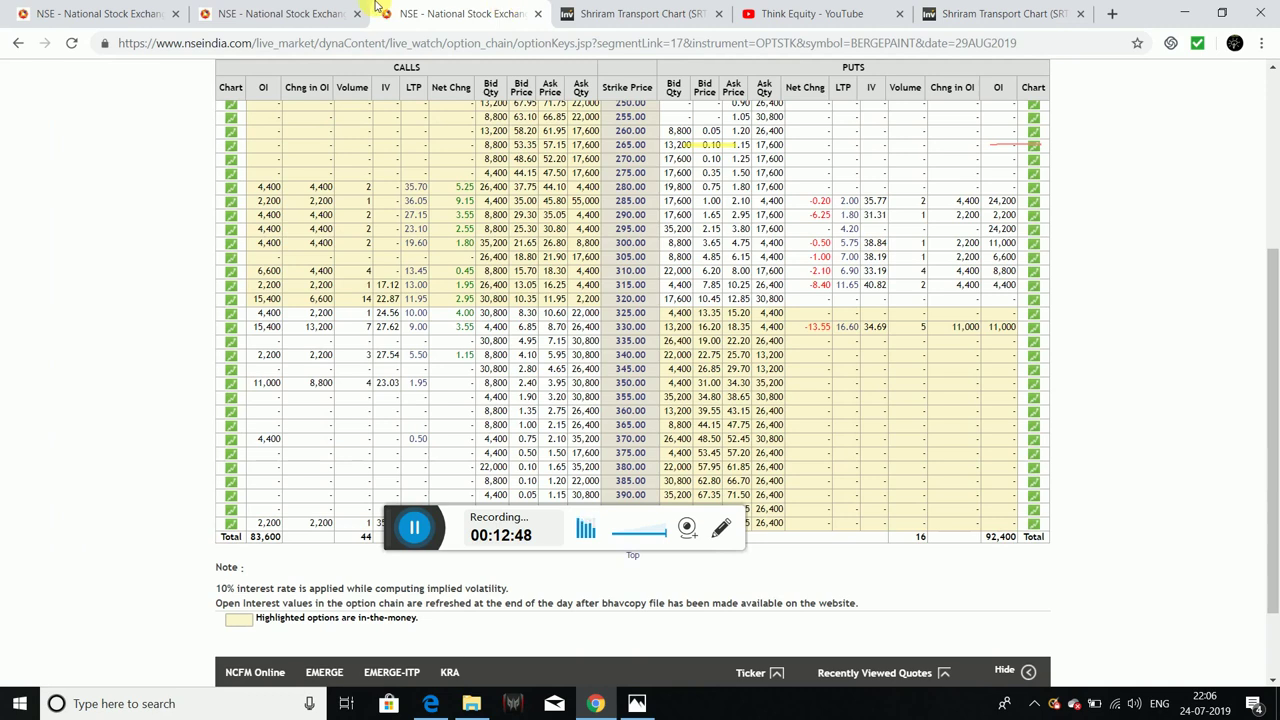
click(150, 12)
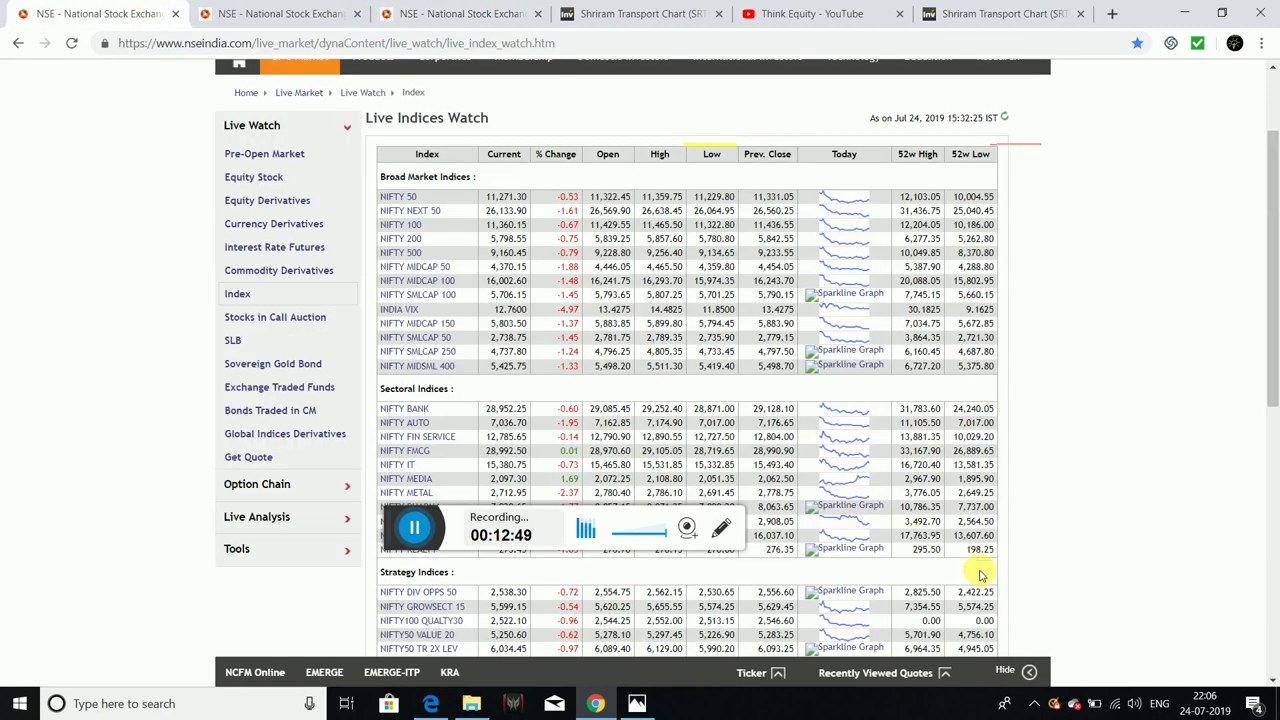
click(290, 12)
click(985, 8)
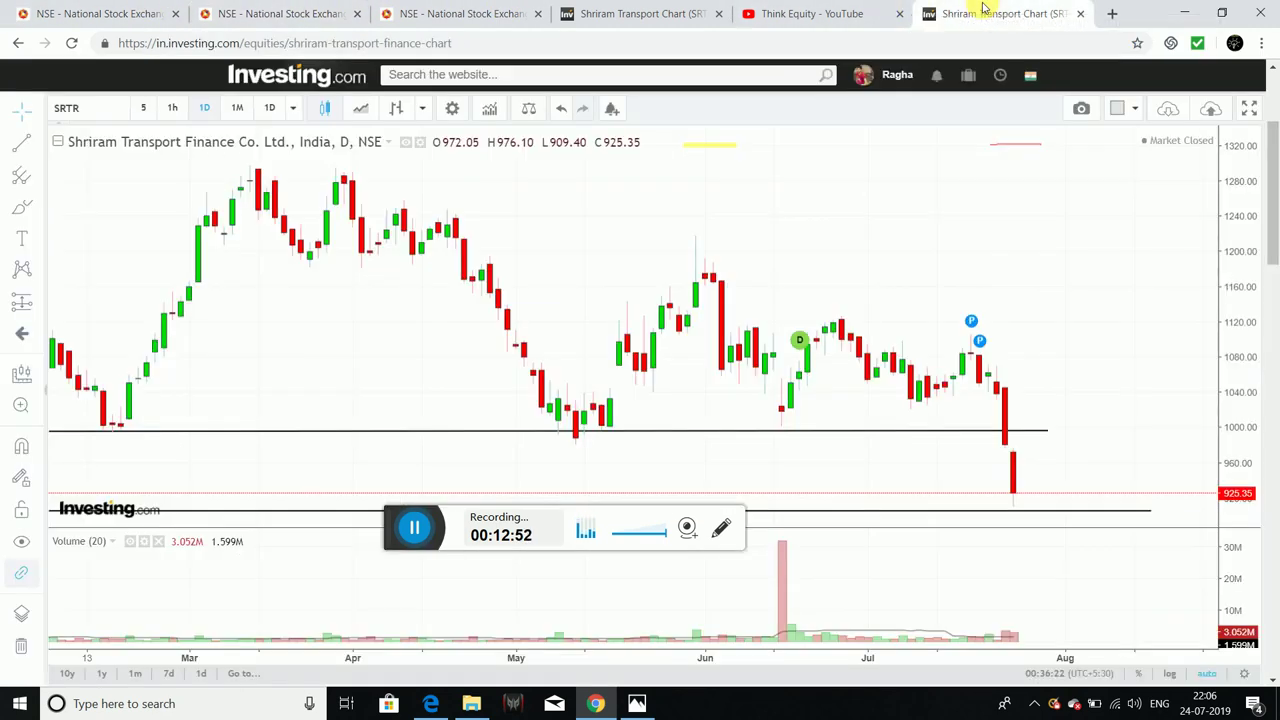
click(640, 10)
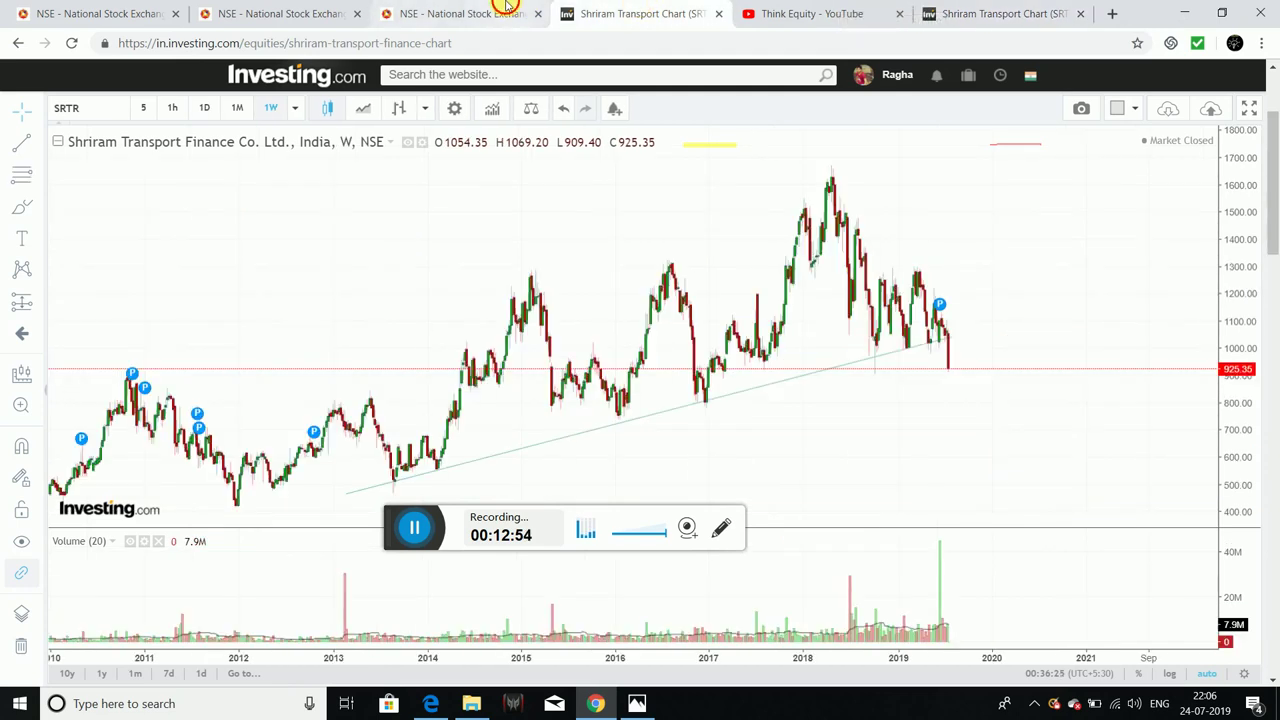
click(470, 12)
click(282, 8)
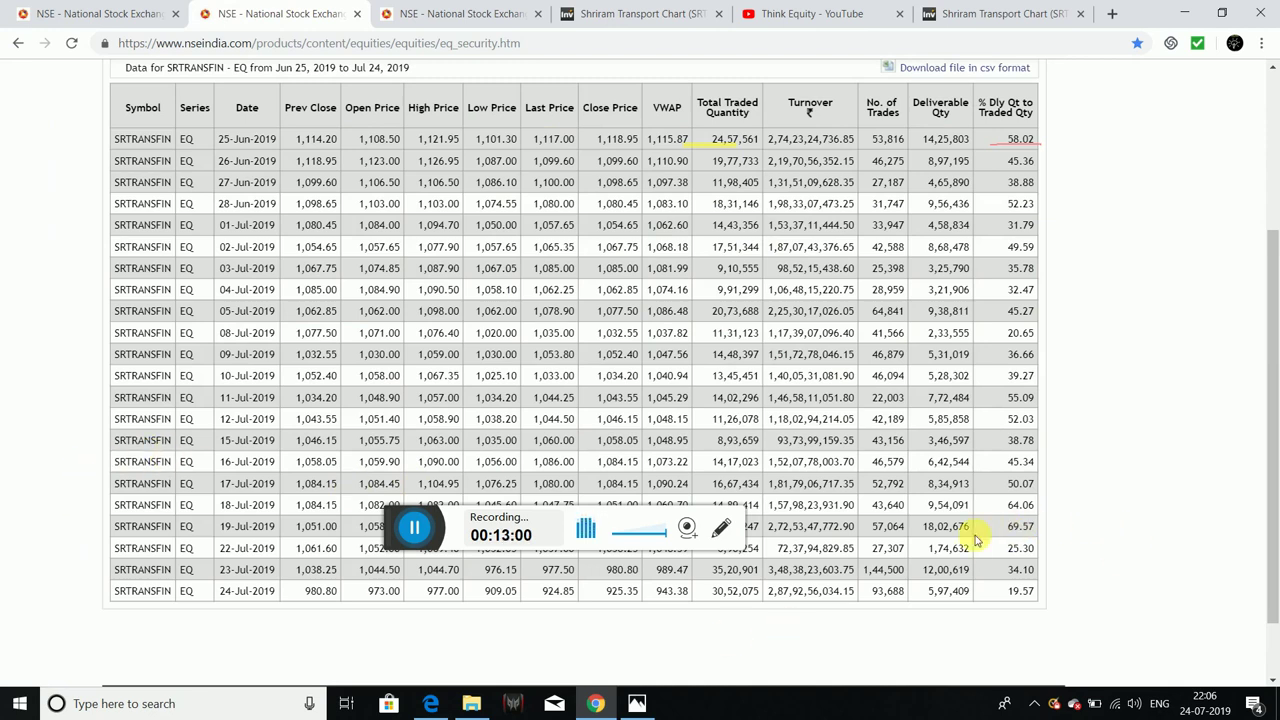
scroll(1012, 534, up, 1)
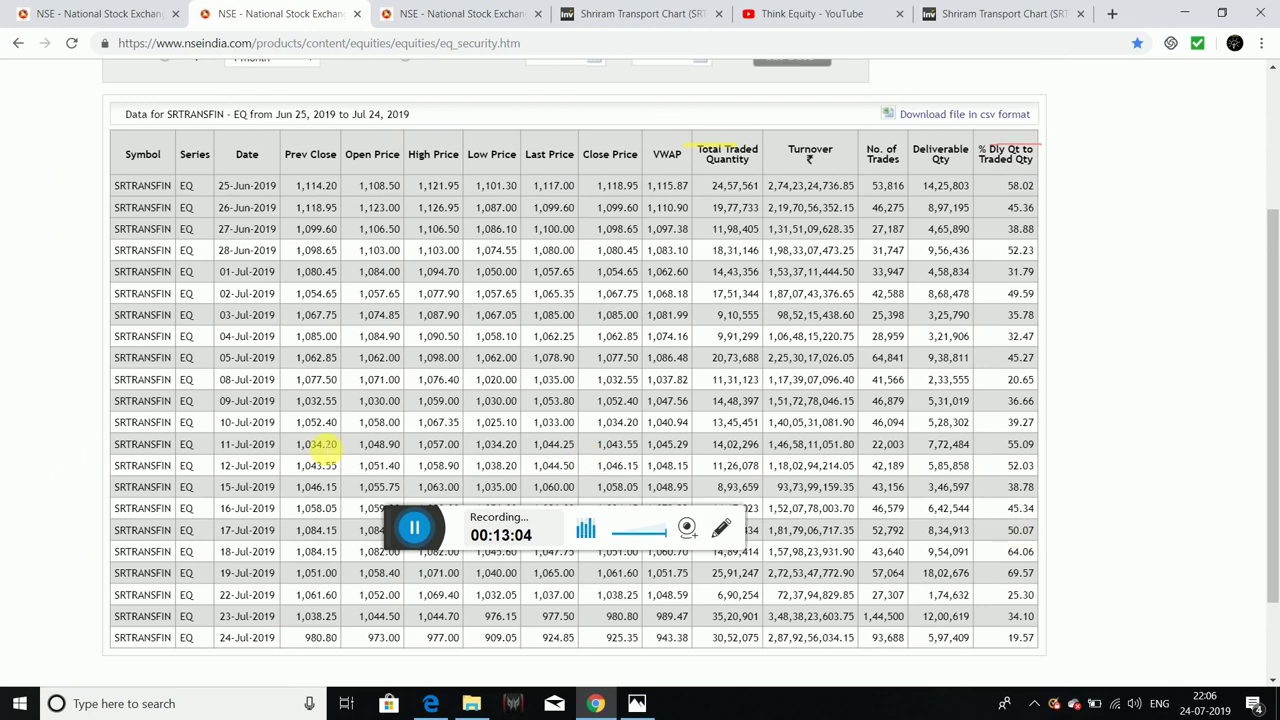
drag(392, 517, 45, 415)
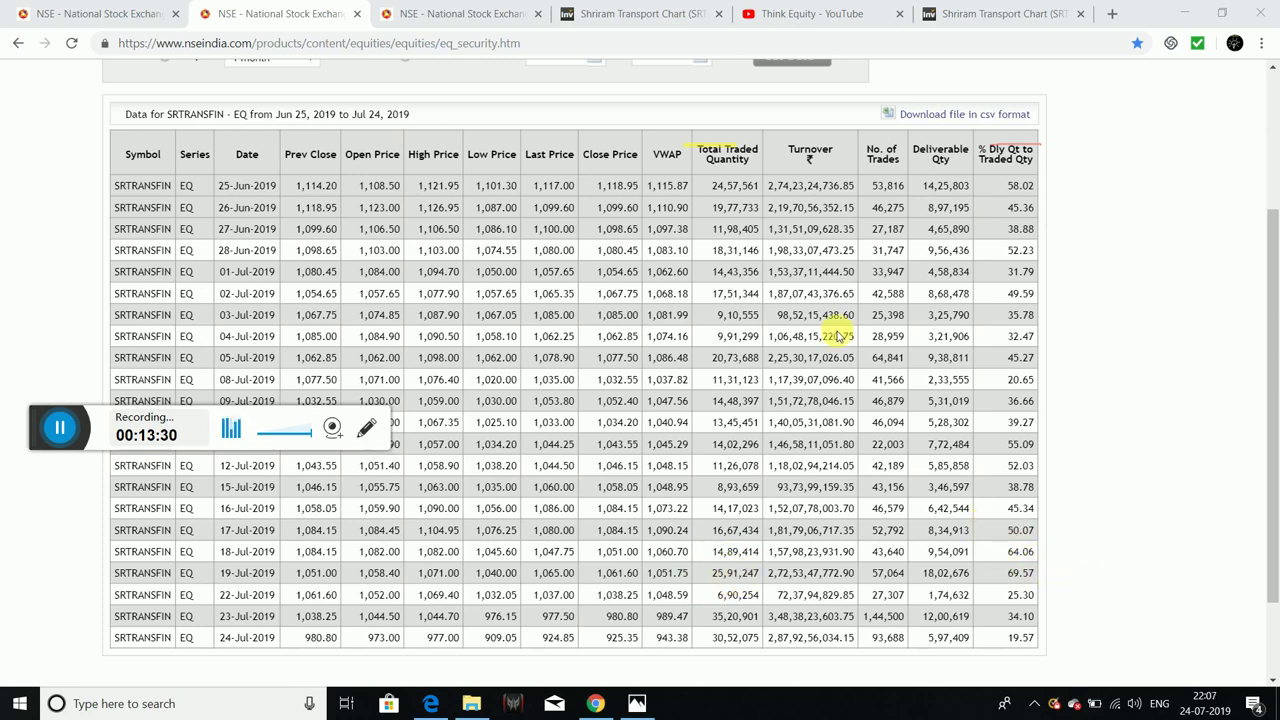
Step: Return to the daily Shriram Transport chart and examine the June and July candles closely, including the 19 July session
click(494, 8)
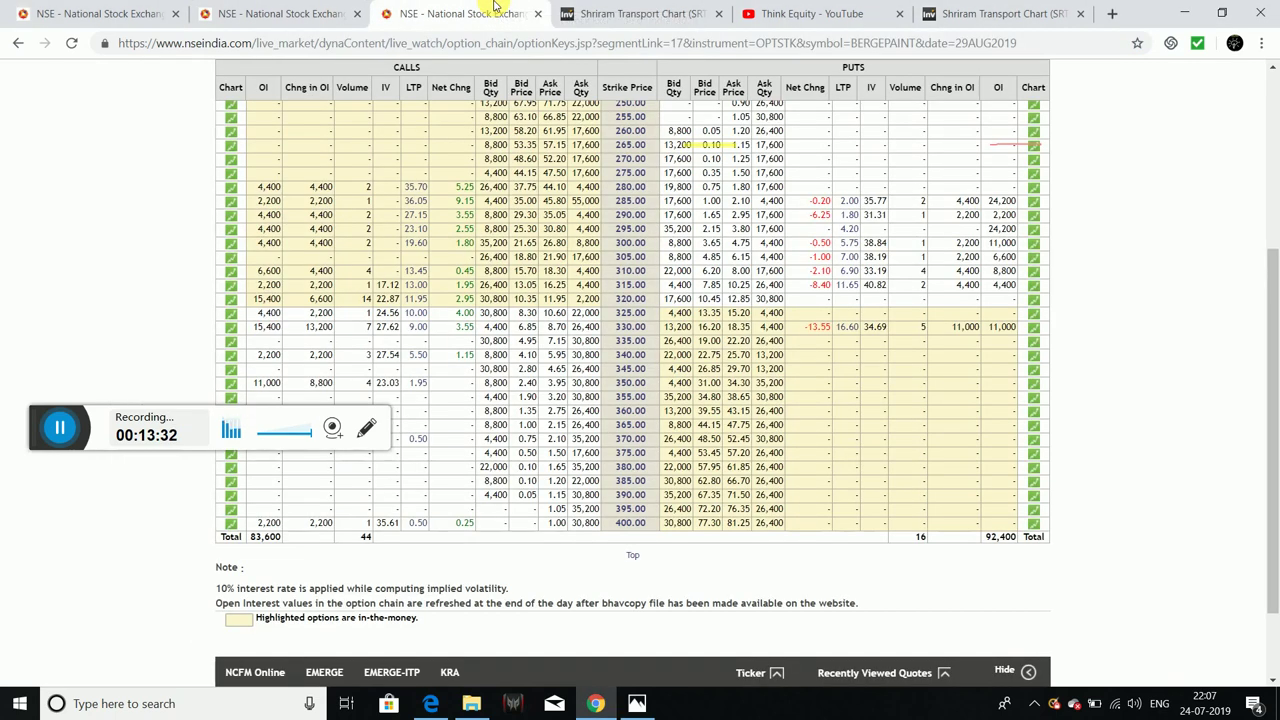
click(636, 10)
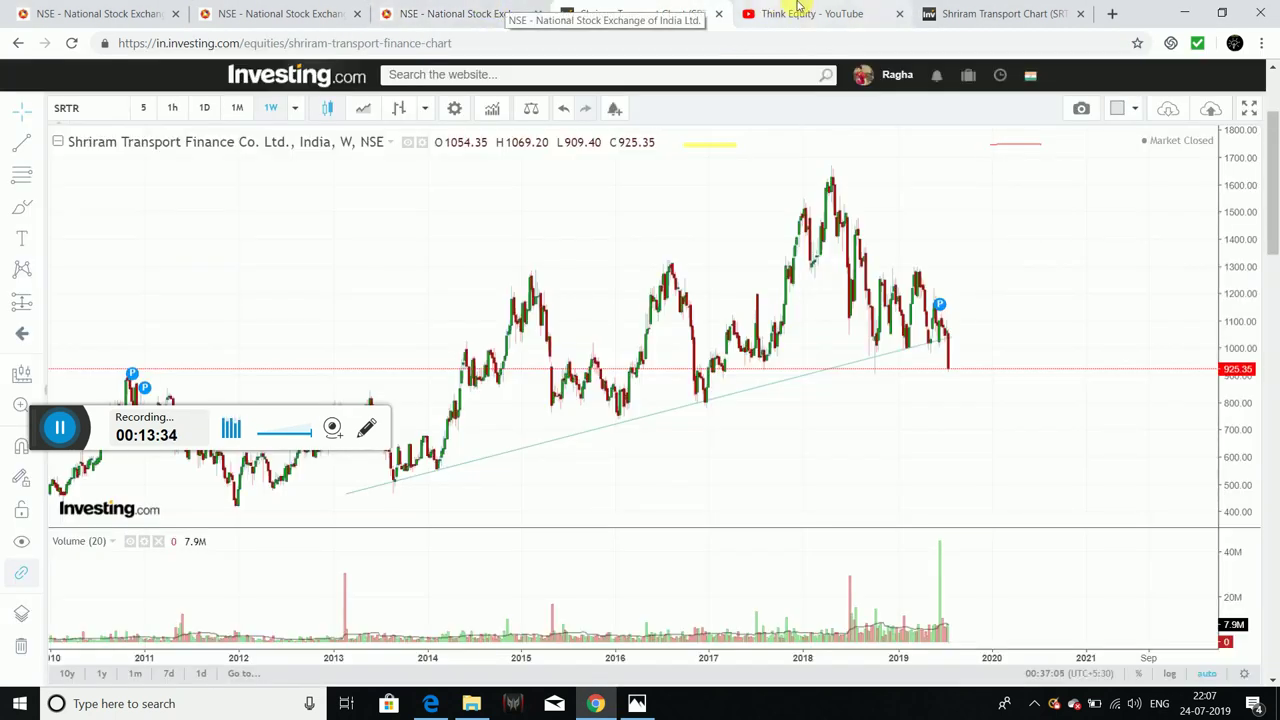
click(1000, 13)
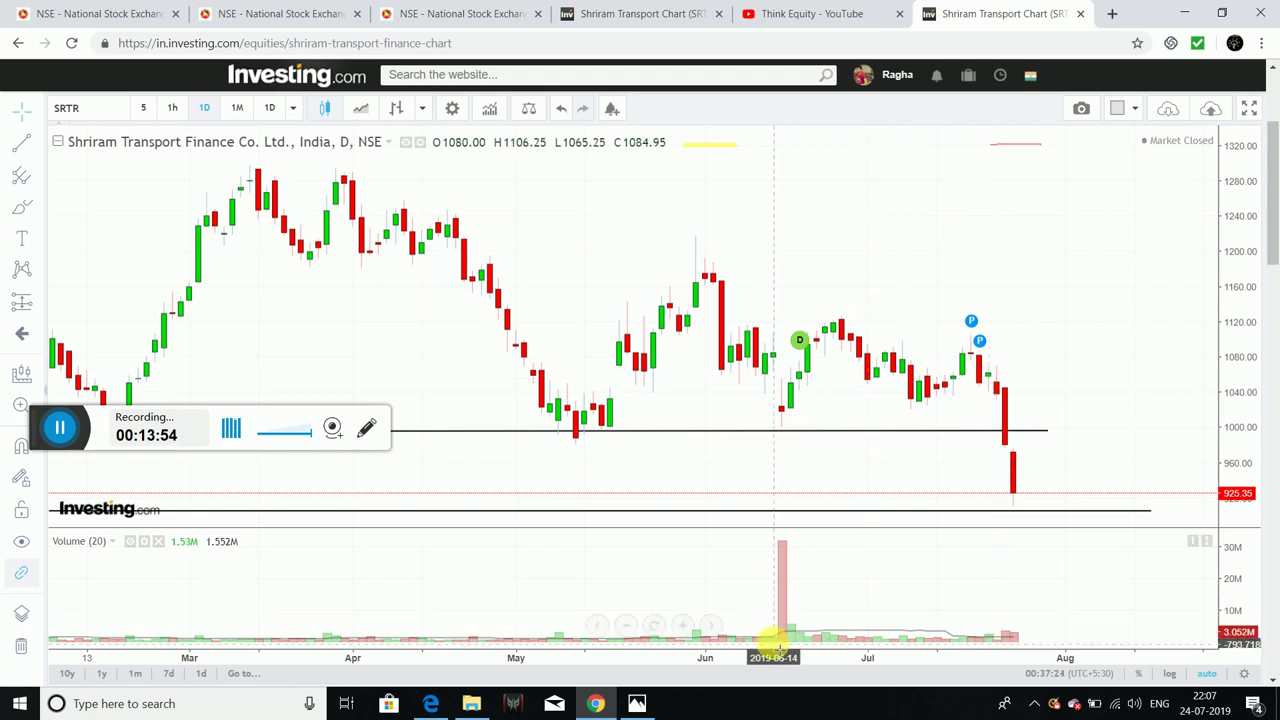
click(682, 626)
click(682, 626)
click(682, 626)
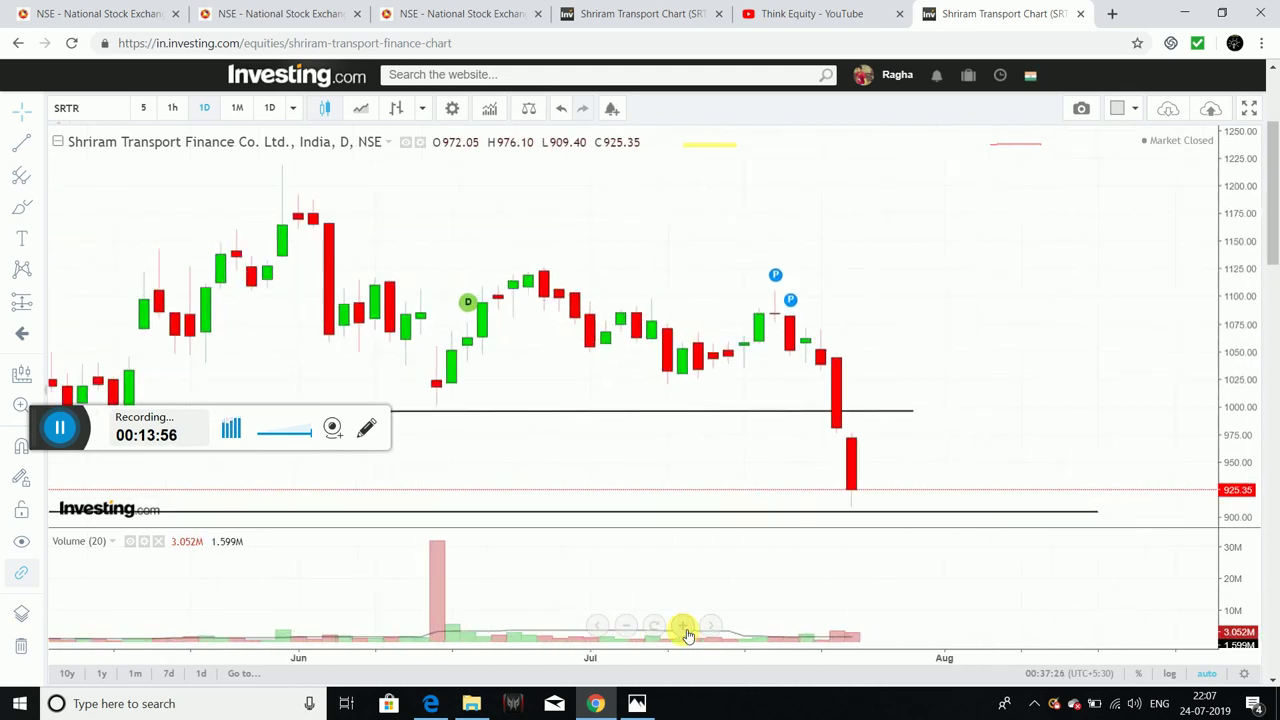
click(682, 626)
scroll(732, 557, left, 3)
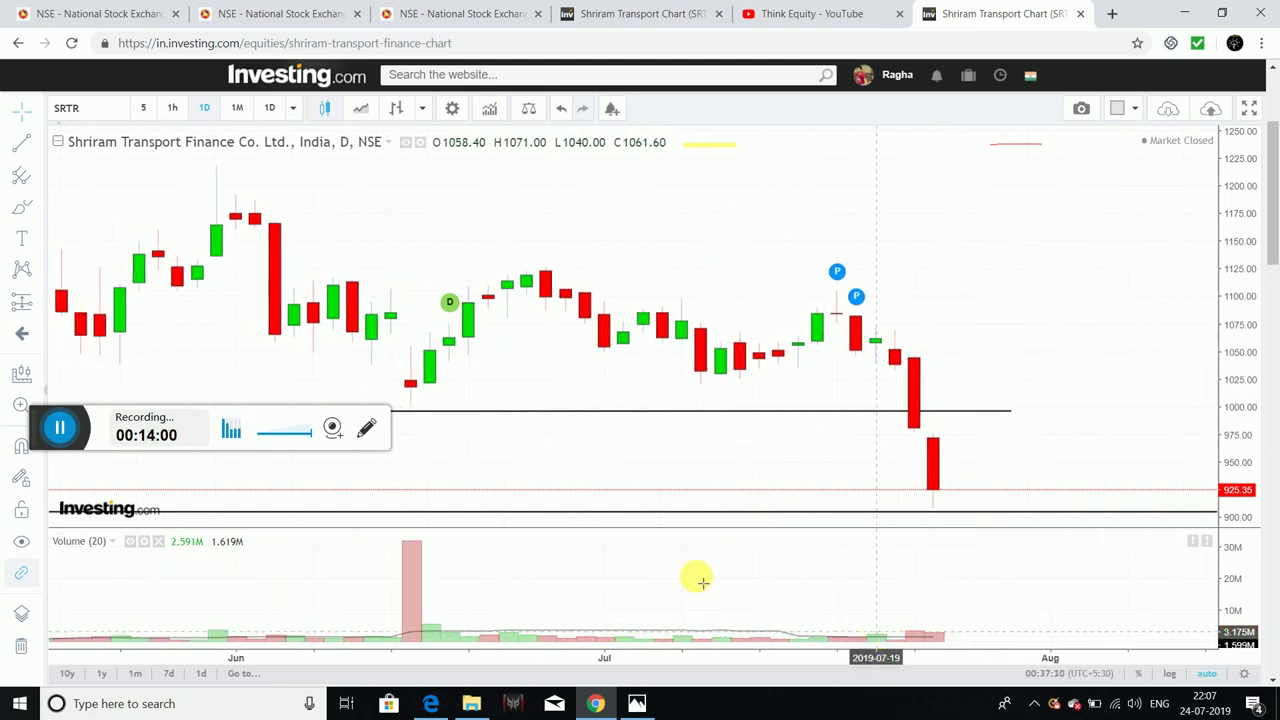
Step: Widen the daily chart back to June 2018 and examine the price action around both horizontal support lines
click(630, 625)
click(630, 625)
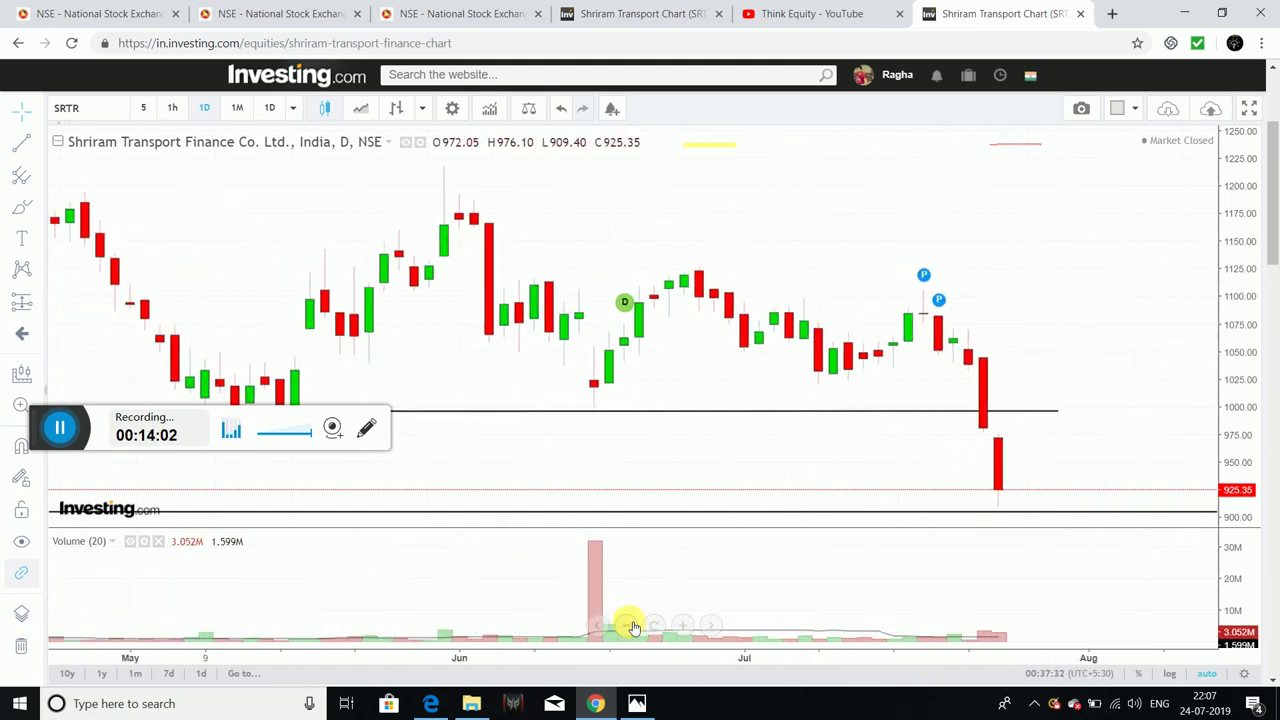
click(630, 625)
click(630, 625)
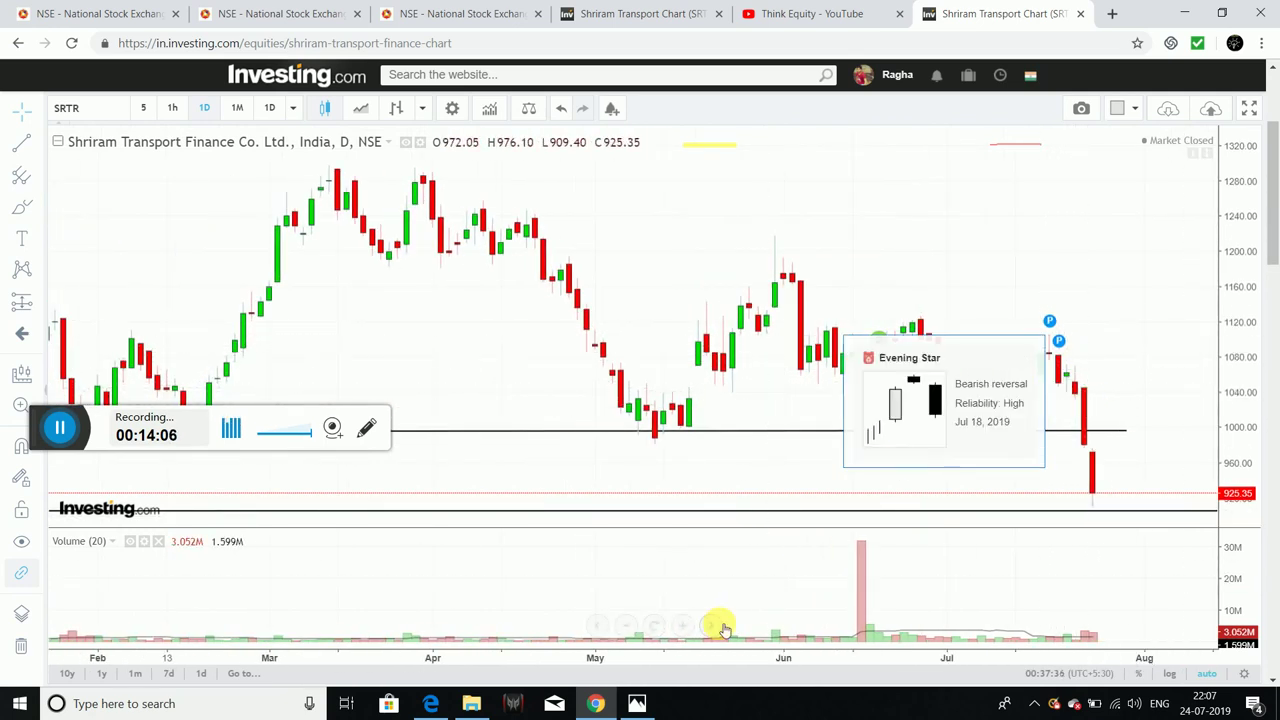
click(628, 626)
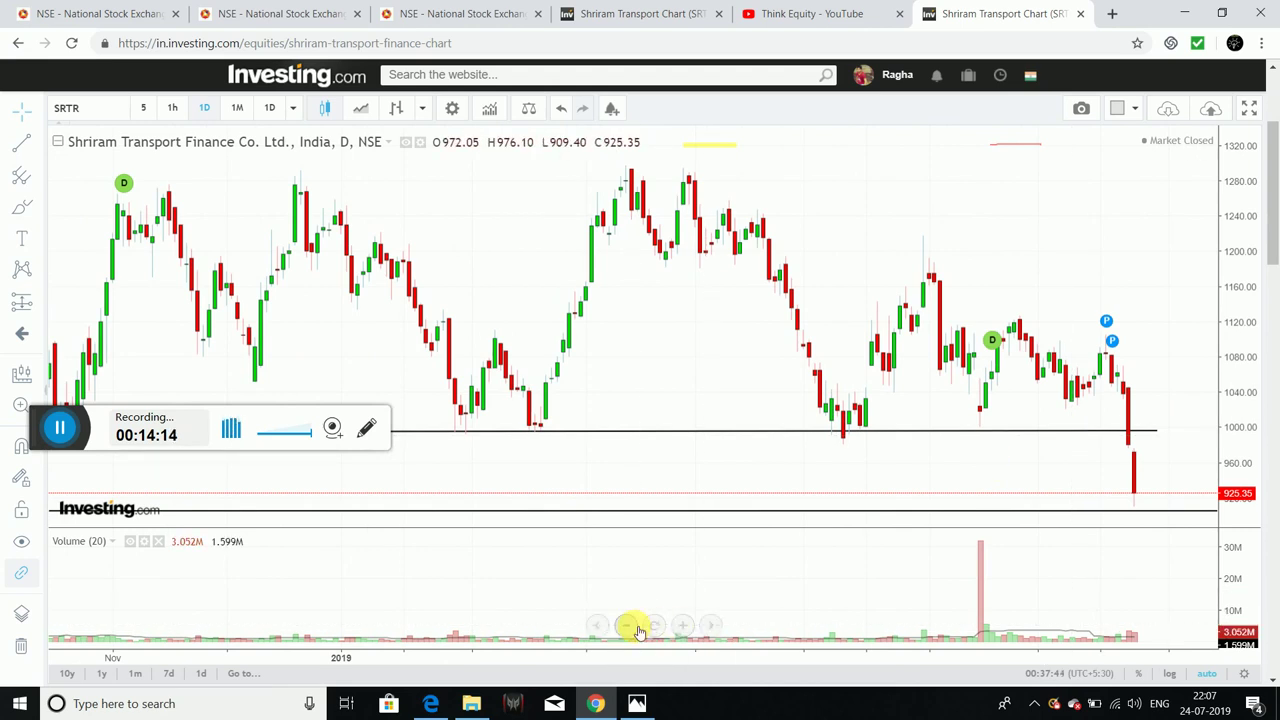
click(636, 627)
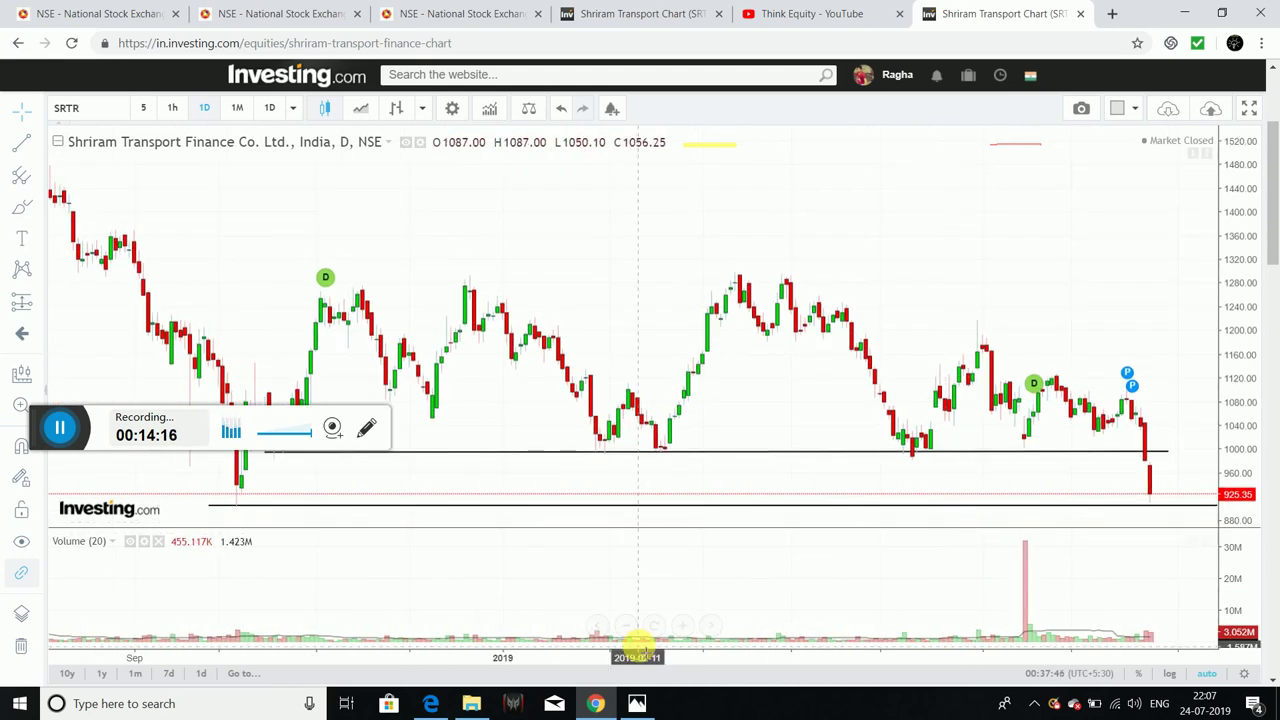
click(629, 634)
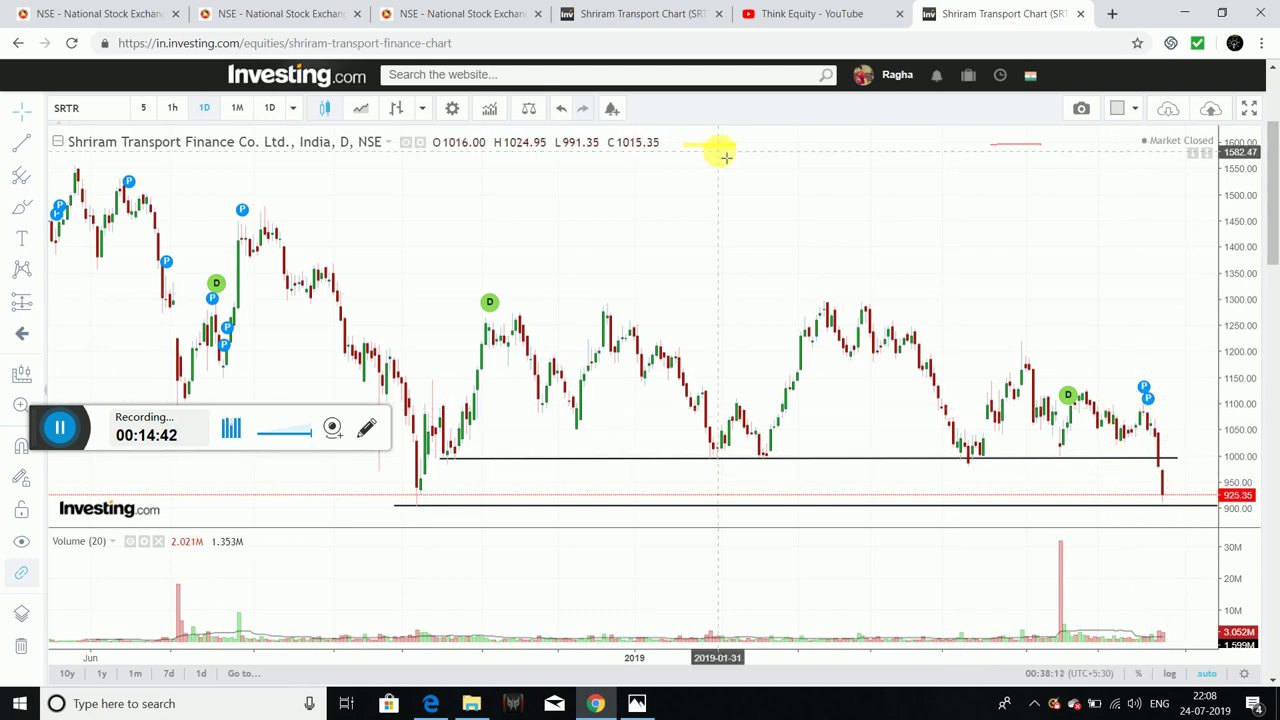
Step: Recheck the July delivery figures in the SRTRANSFIN archive table against the daily chart's breakdown
click(296, 8)
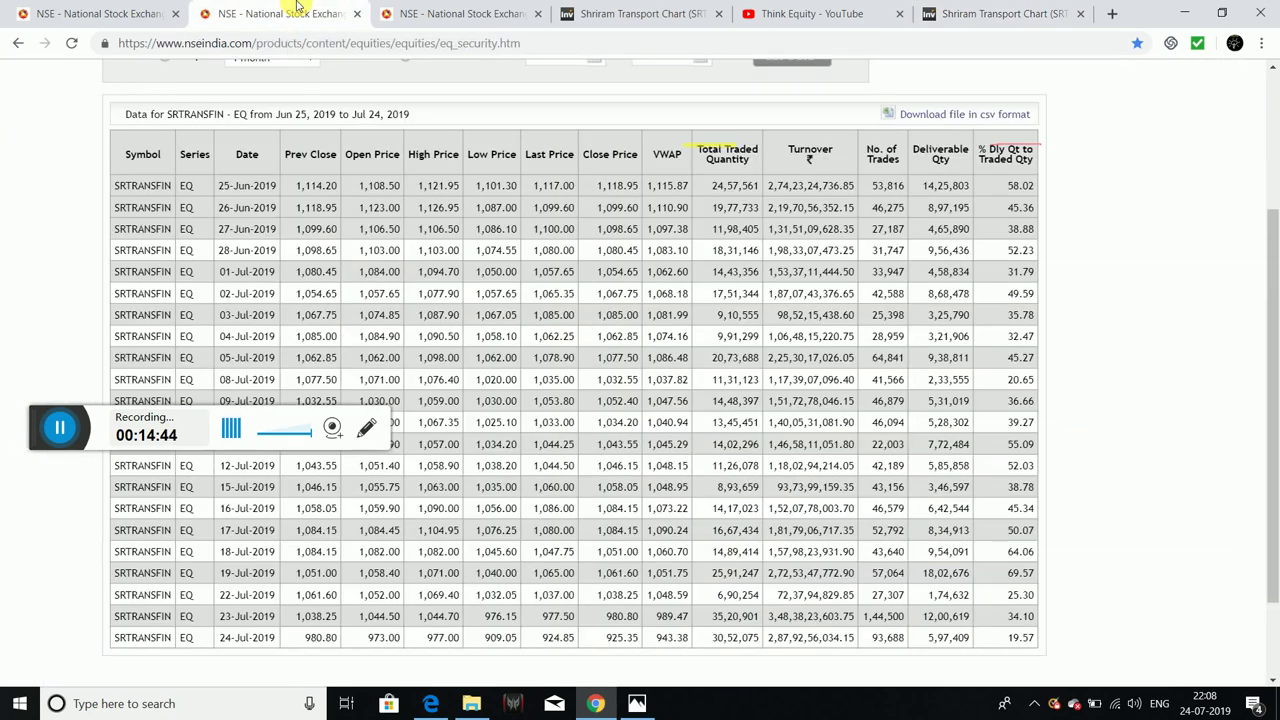
scroll(1010, 520, down, 2)
scroll(1010, 520, up, 1)
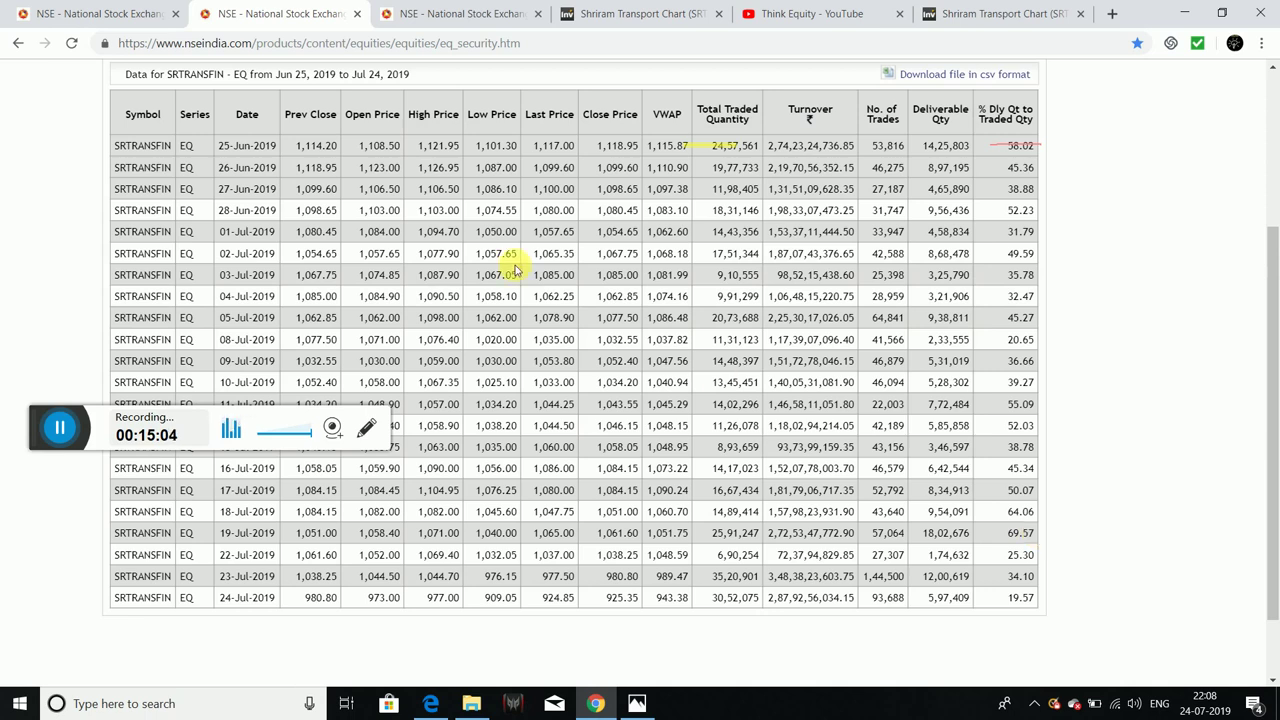
Step: Switch to the BERGEPAINT option chain for the 29AUG2019 expiry and review the calls and puts across its strikes
click(490, 13)
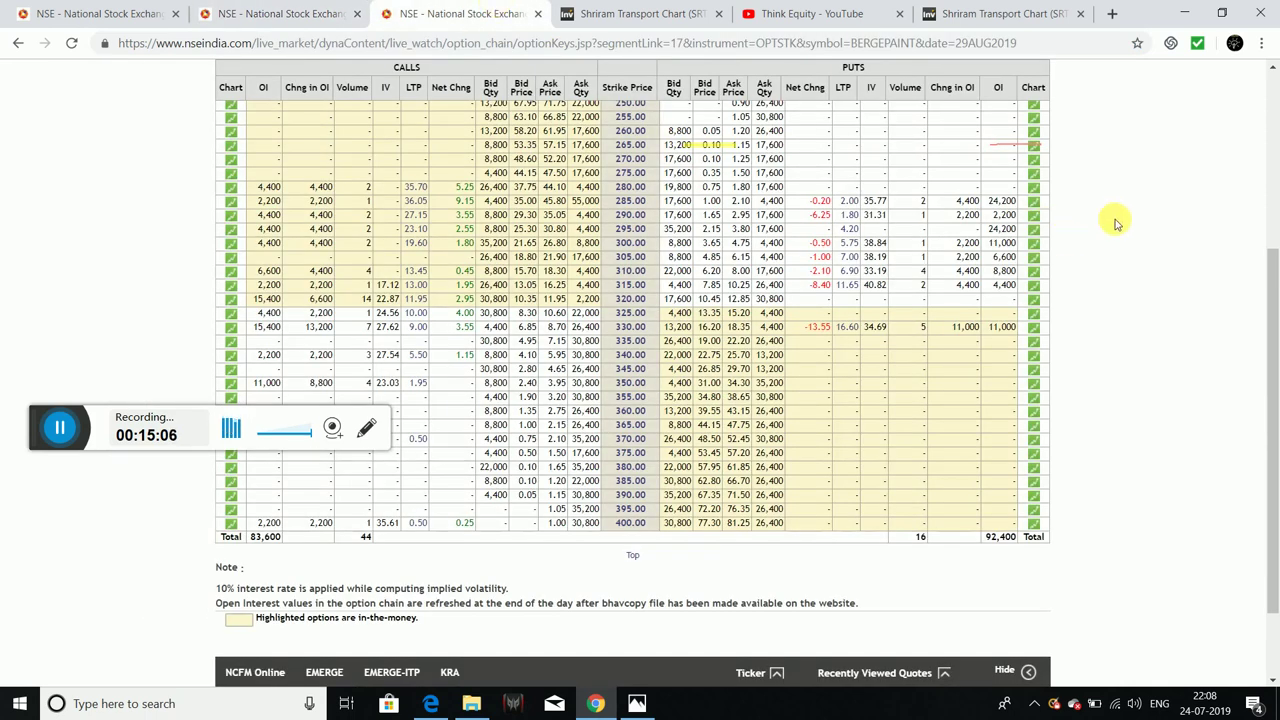
scroll(1116, 223, up, 2)
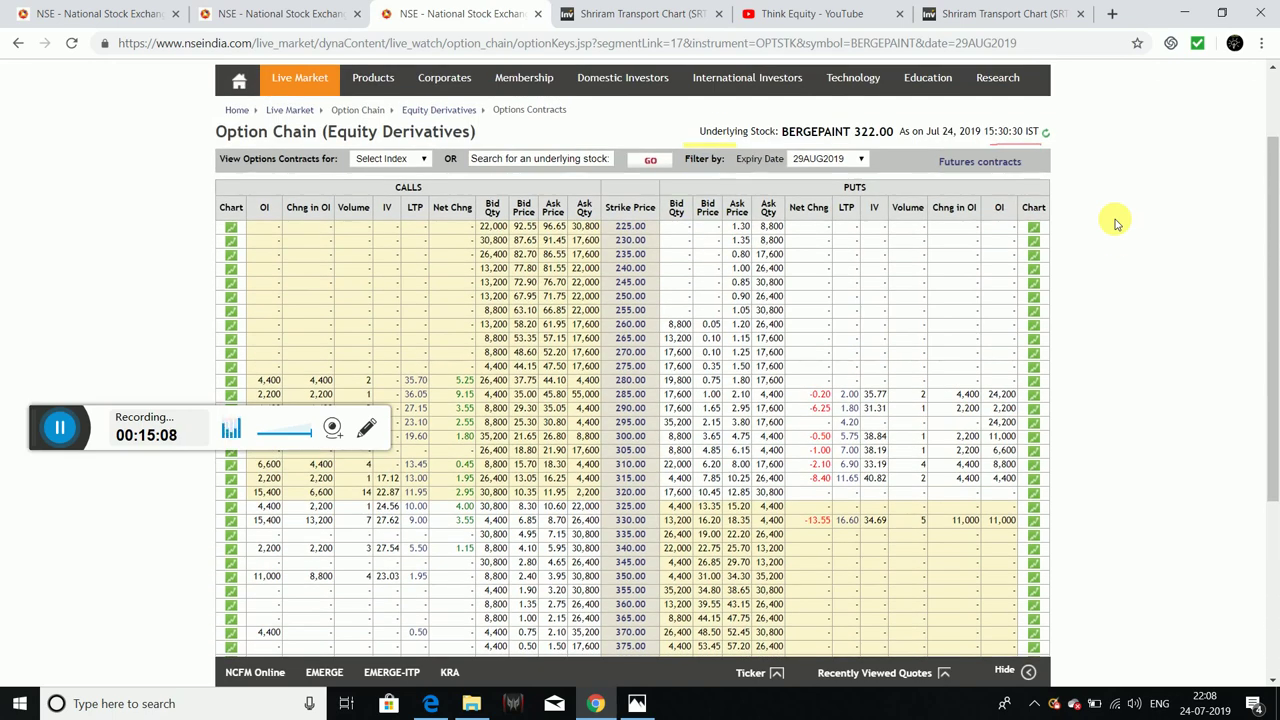
scroll(1116, 223, down, 1)
scroll(1116, 223, up, 1)
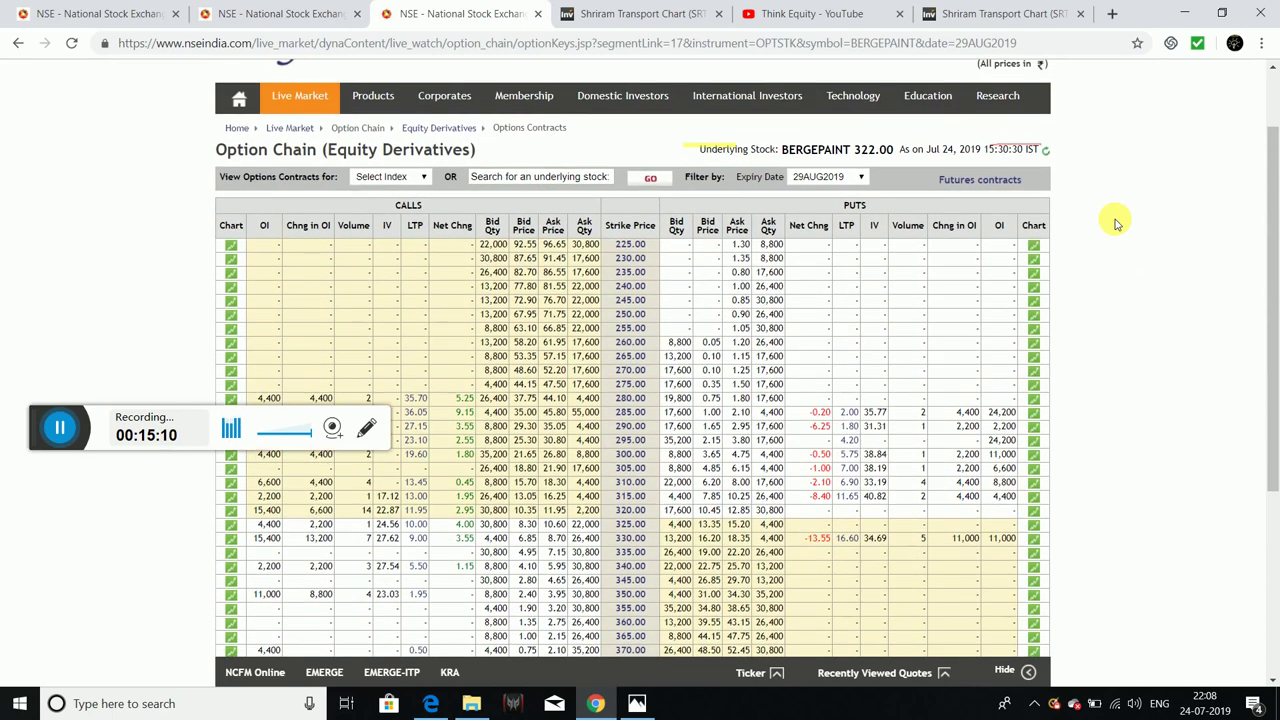
scroll(1117, 223, up, 1)
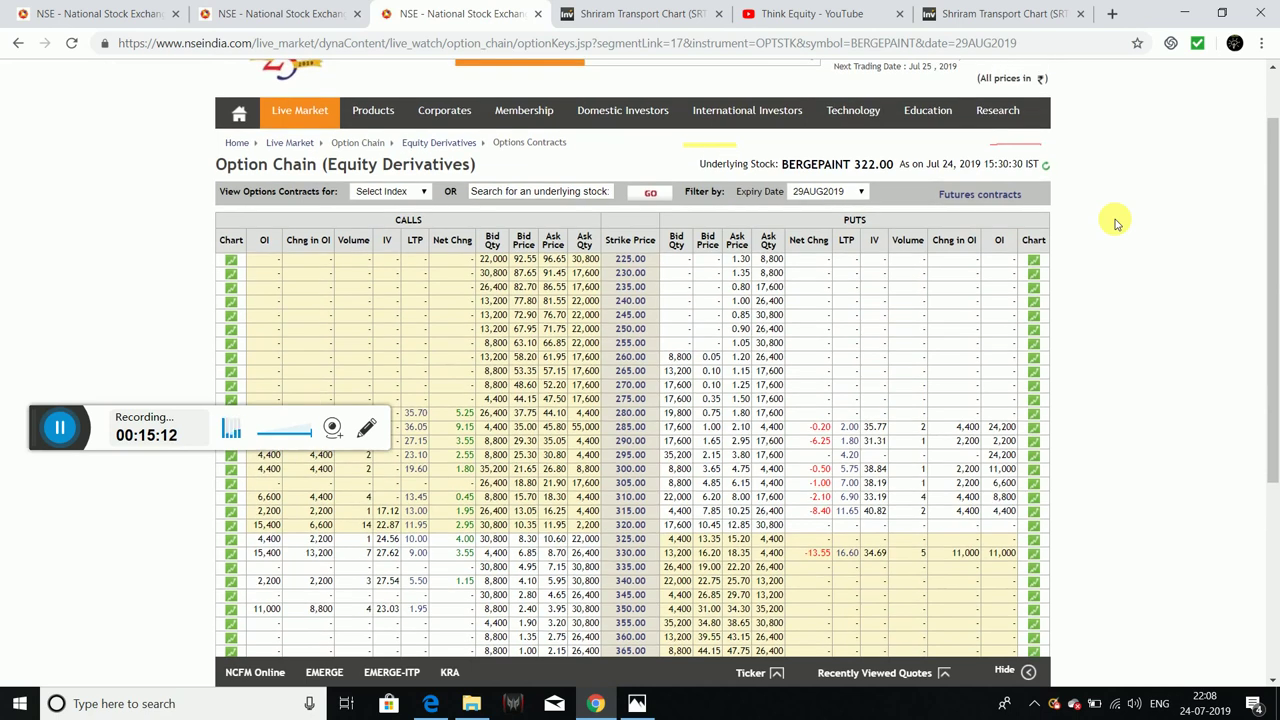
Step: Open facebook.com separately, go to the Think Equity - Learn- Invest- Earn group and enlarge its 12 July Berger Paints chart
click(1113, 14)
text(facebook.com)
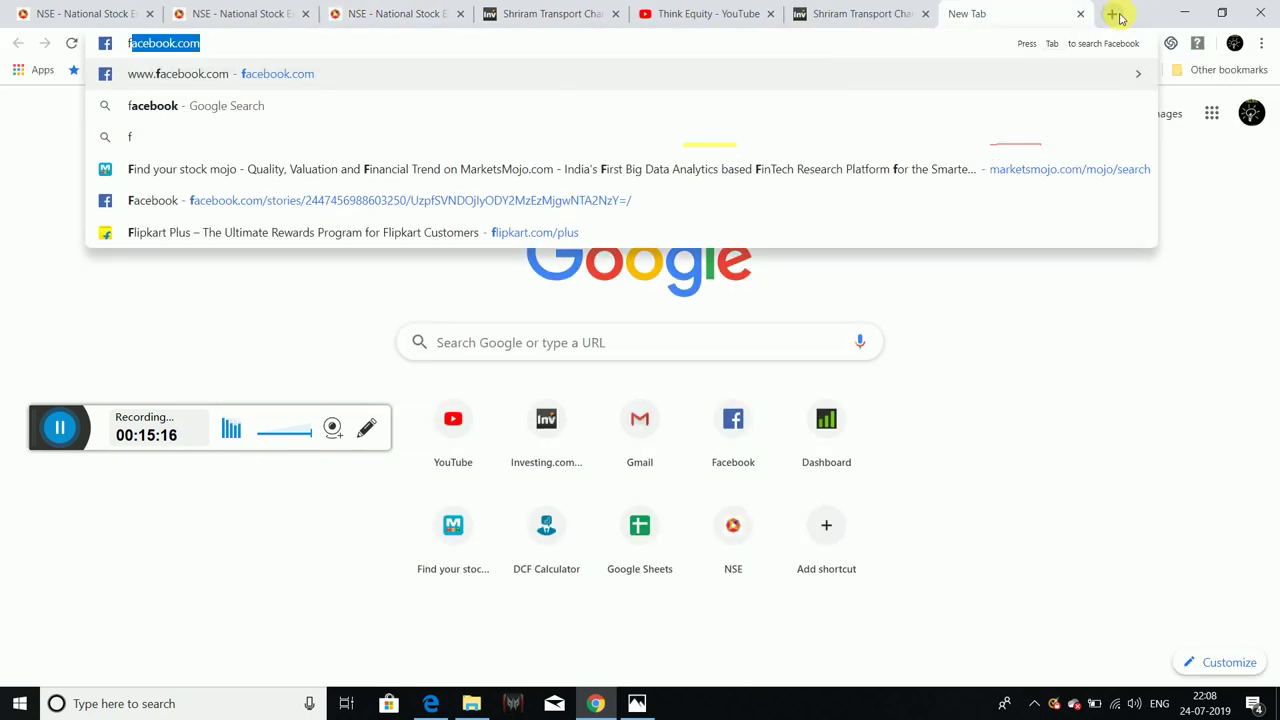
key(Return)
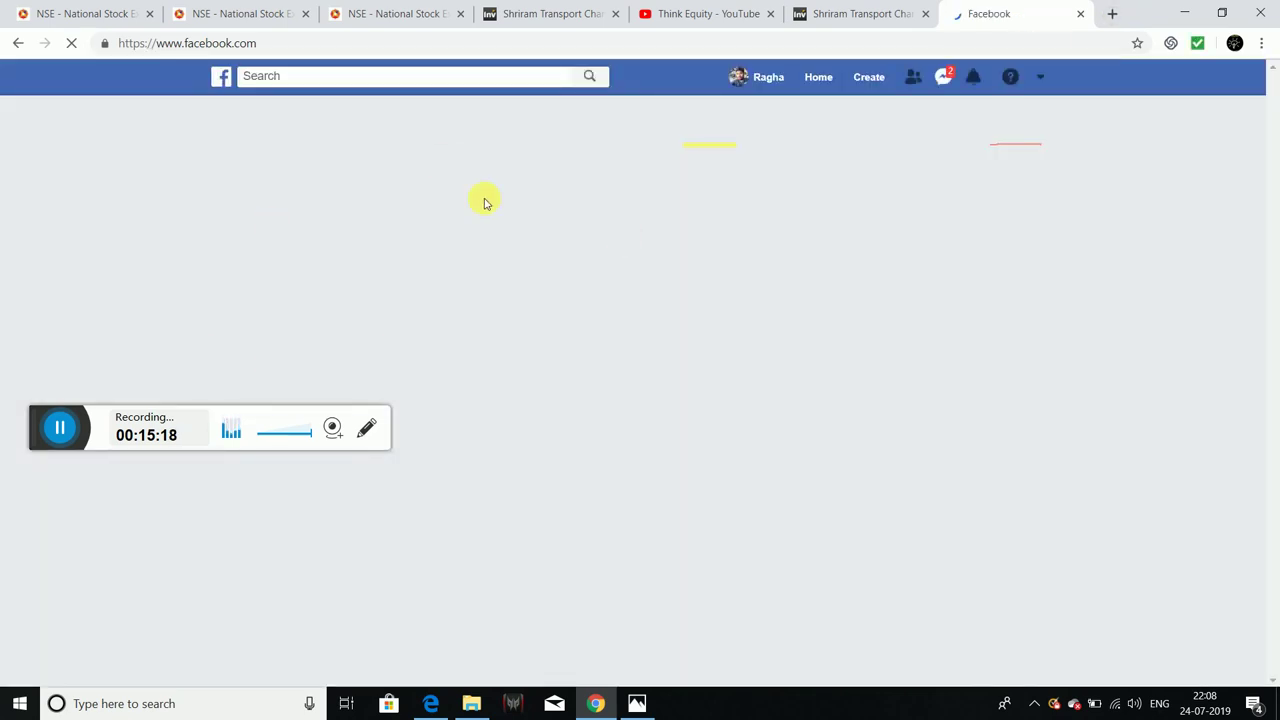
click(67, 416)
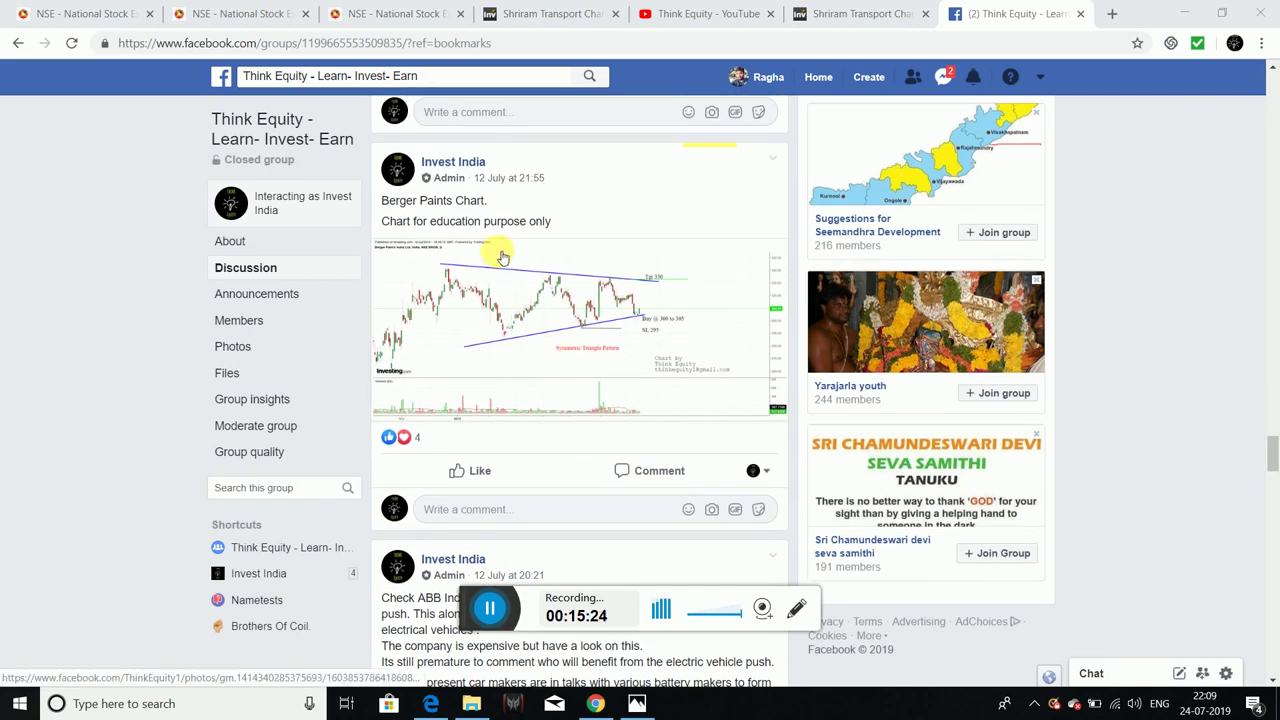
click(520, 335)
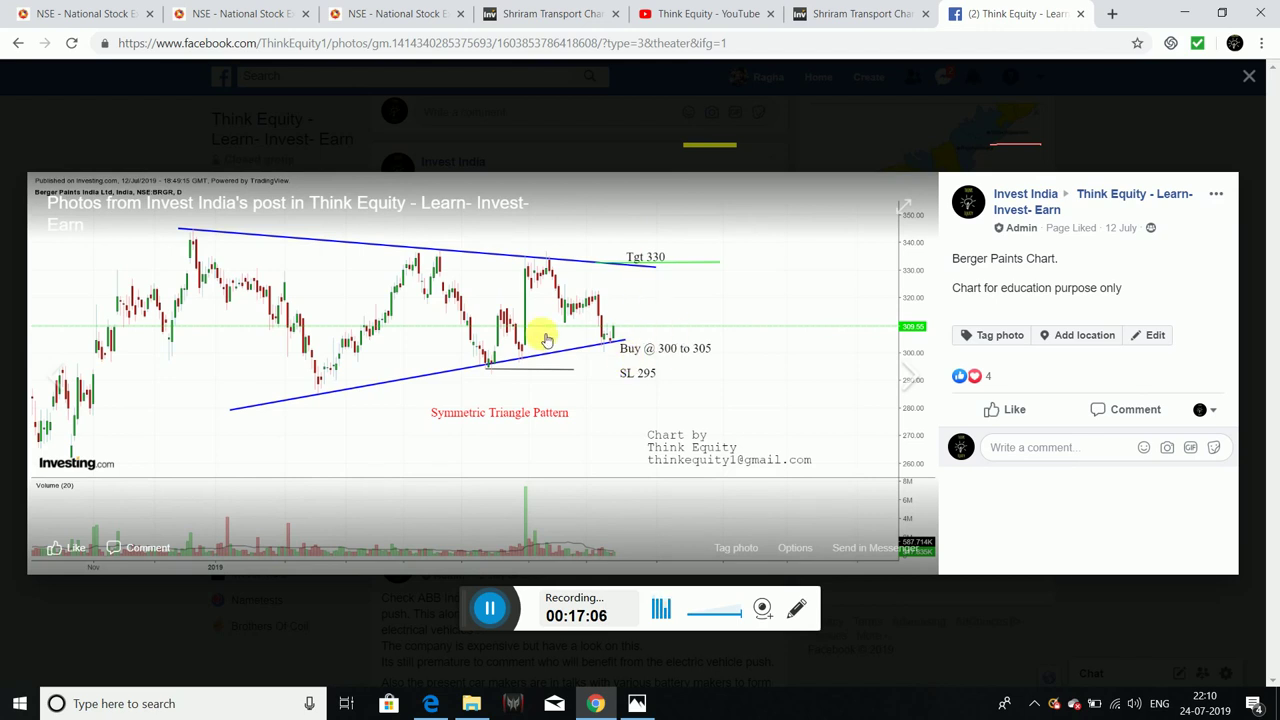
Step: Compare the underlying BERGEPAINT price in the option chain with the buy range and target marked on the Facebook chart
click(330, 7)
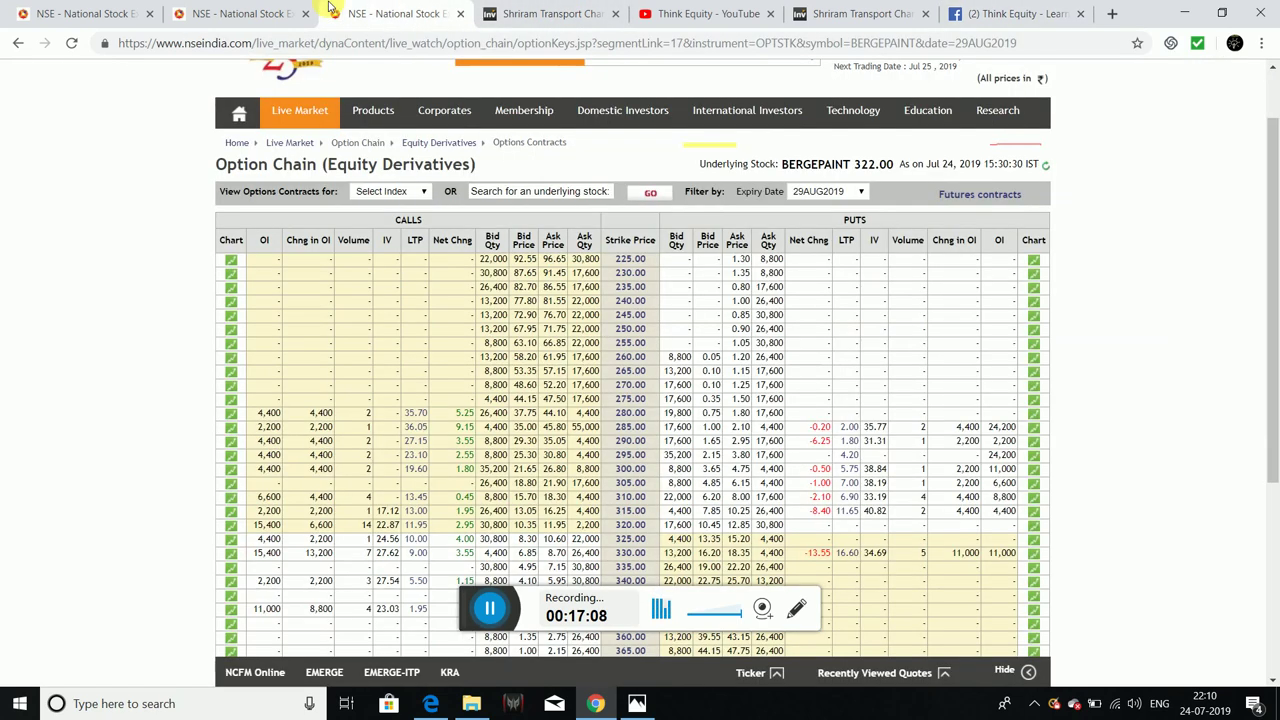
click(1046, 10)
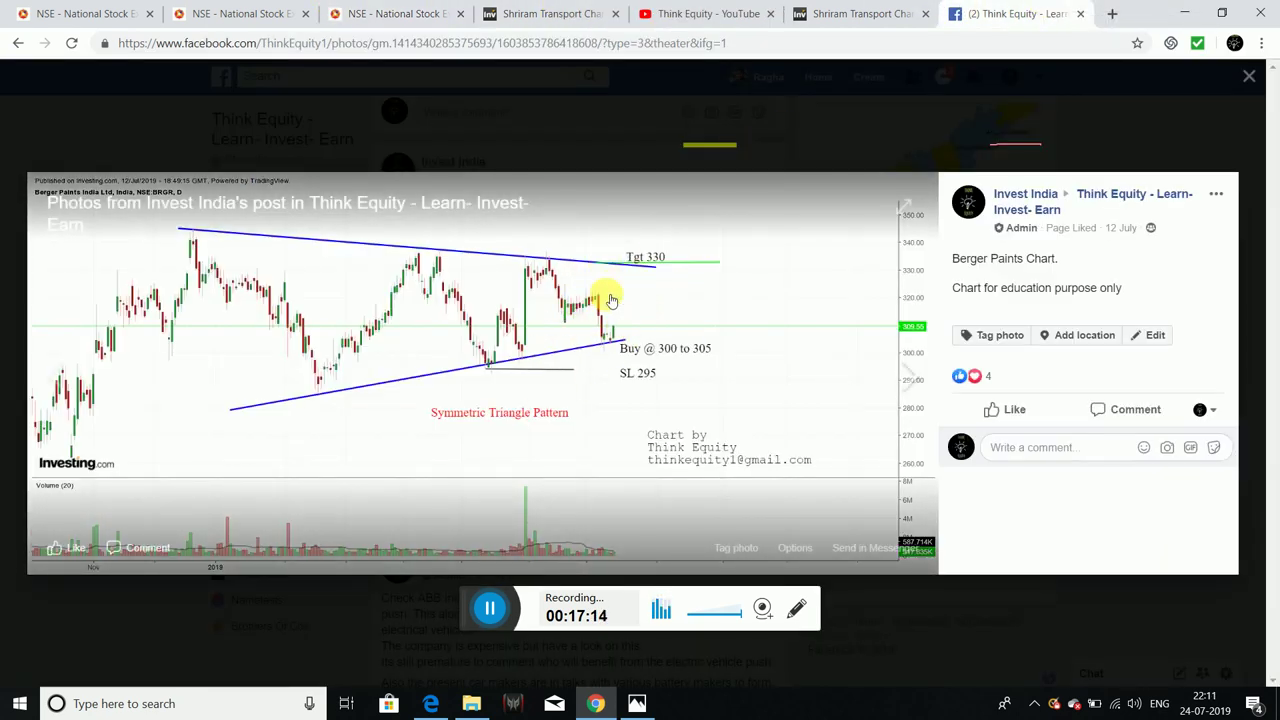
click(420, 13)
scroll(1157, 328, down, 3)
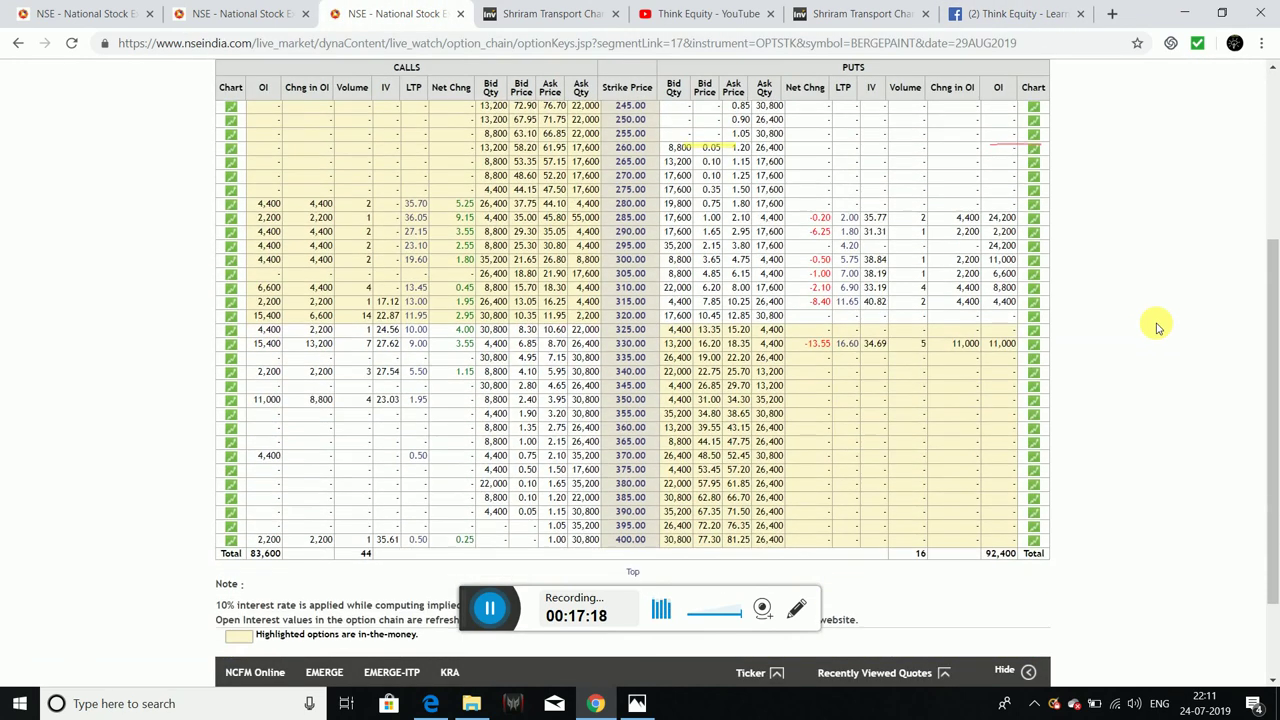
scroll(1157, 328, up, 3)
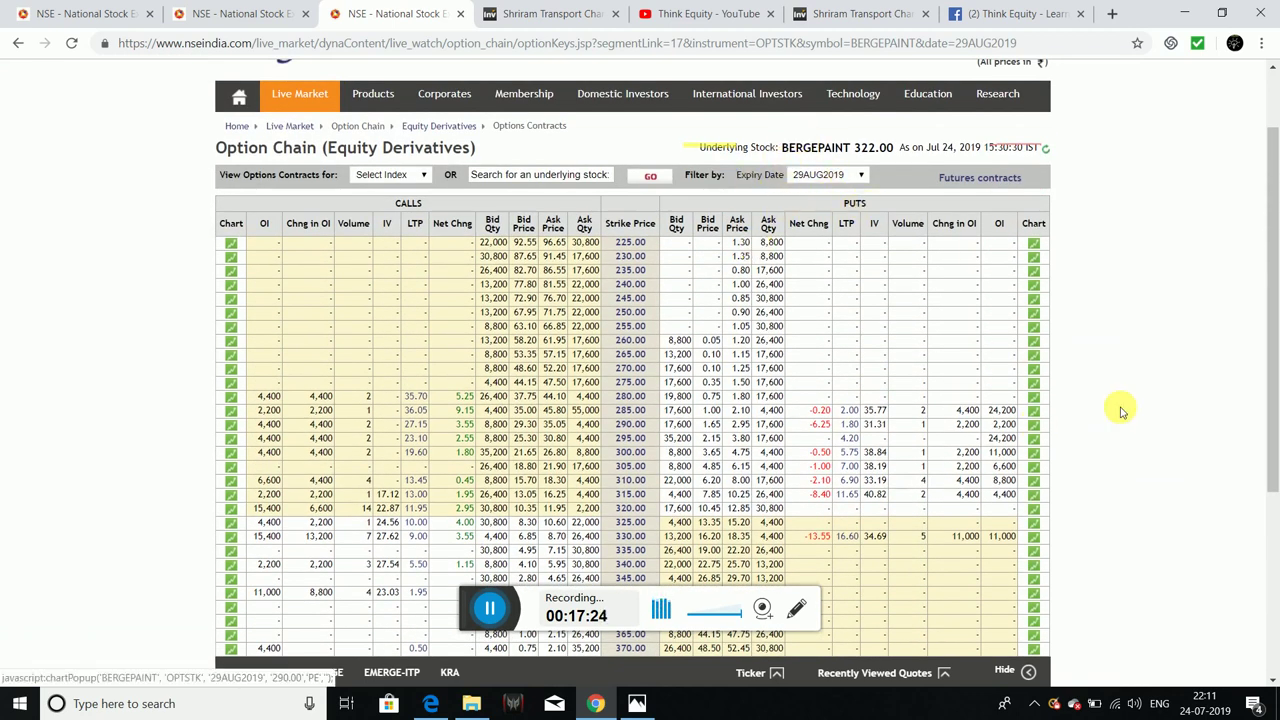
Step: Examine the BERGEPAINT option chain's open interest, change in open interest and volume for calls and puts at each strike
scroll(1123, 406, down, 1)
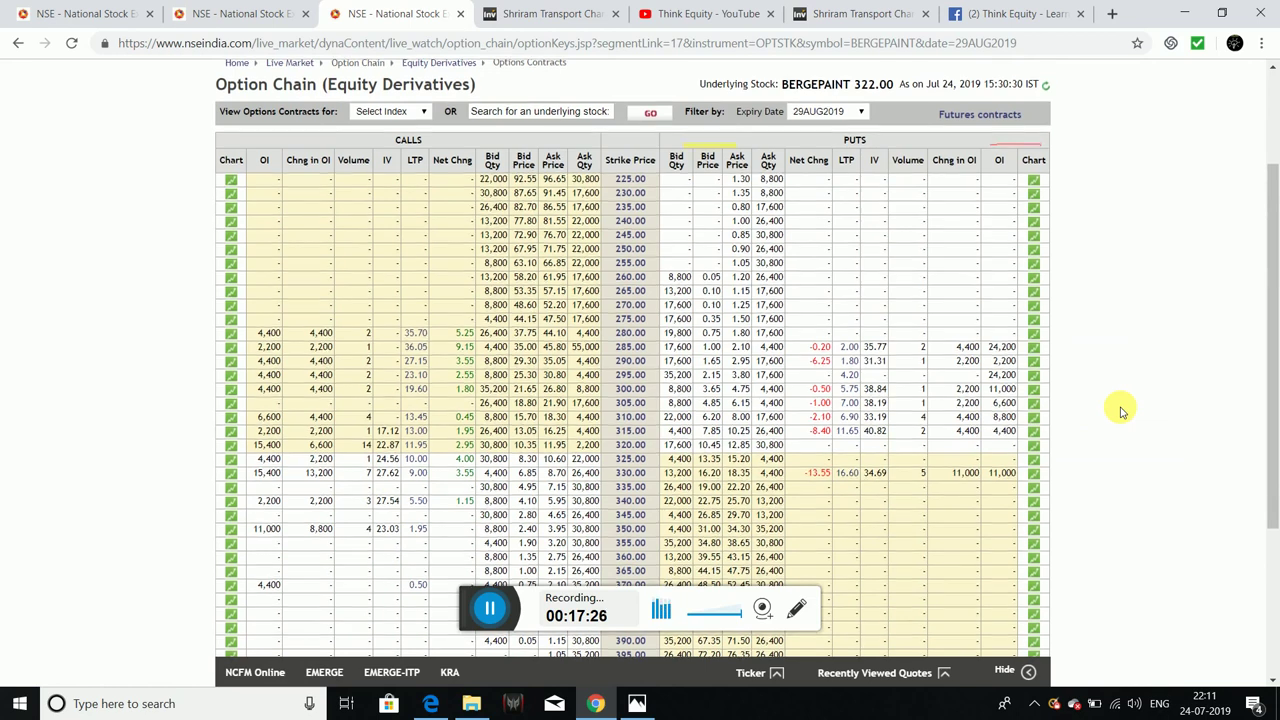
scroll(1121, 411, down, 1)
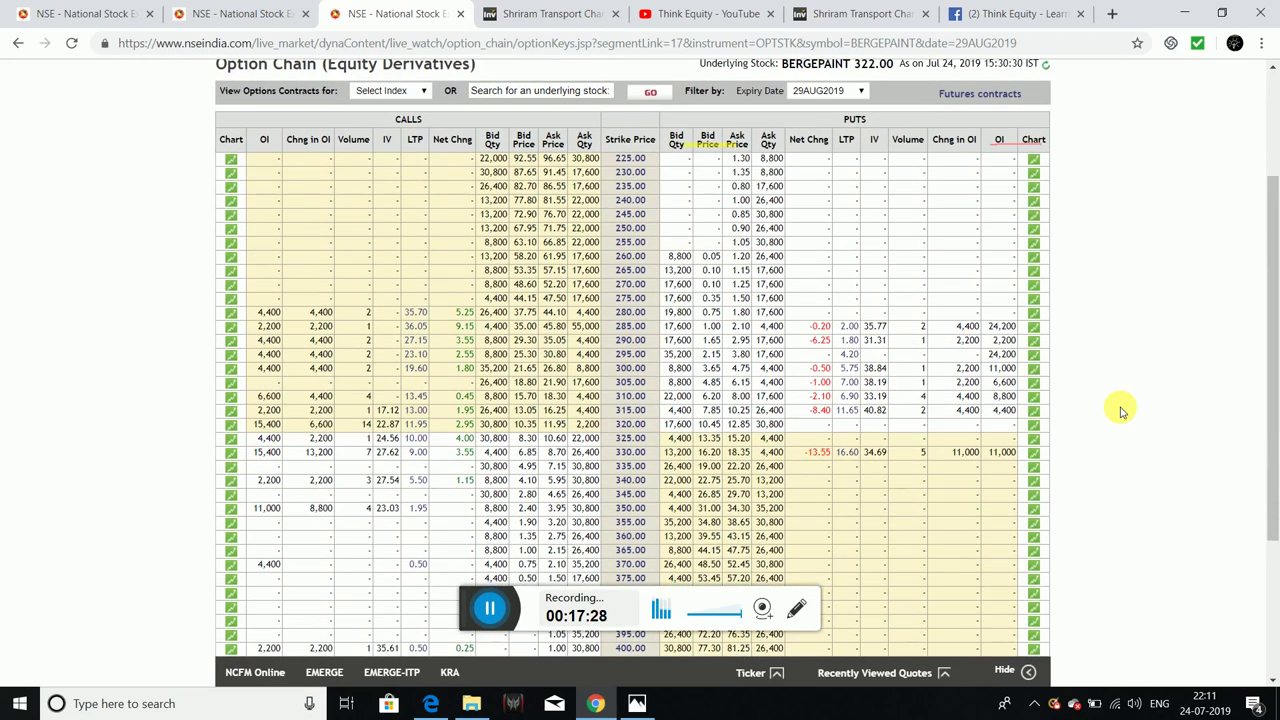
scroll(1121, 411, down, 2)
scroll(1121, 408, up, 1)
scroll(1121, 408, down, 1)
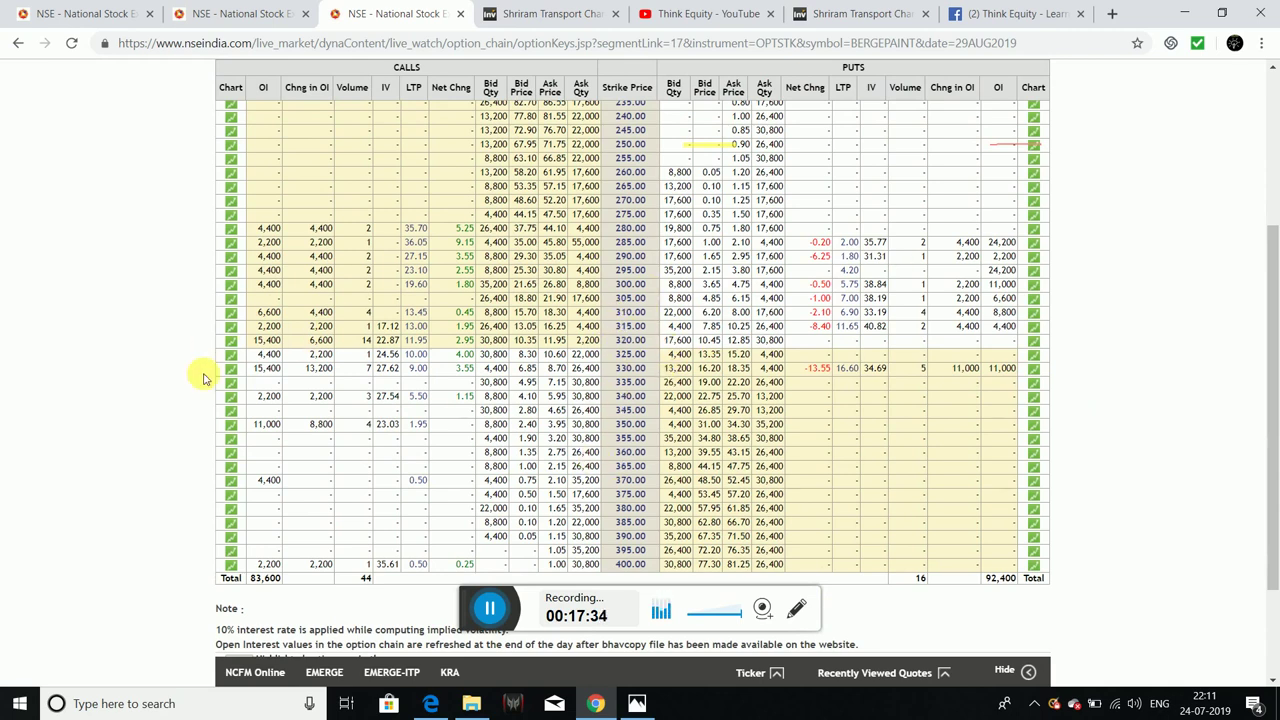
scroll(265, 310, up, 1)
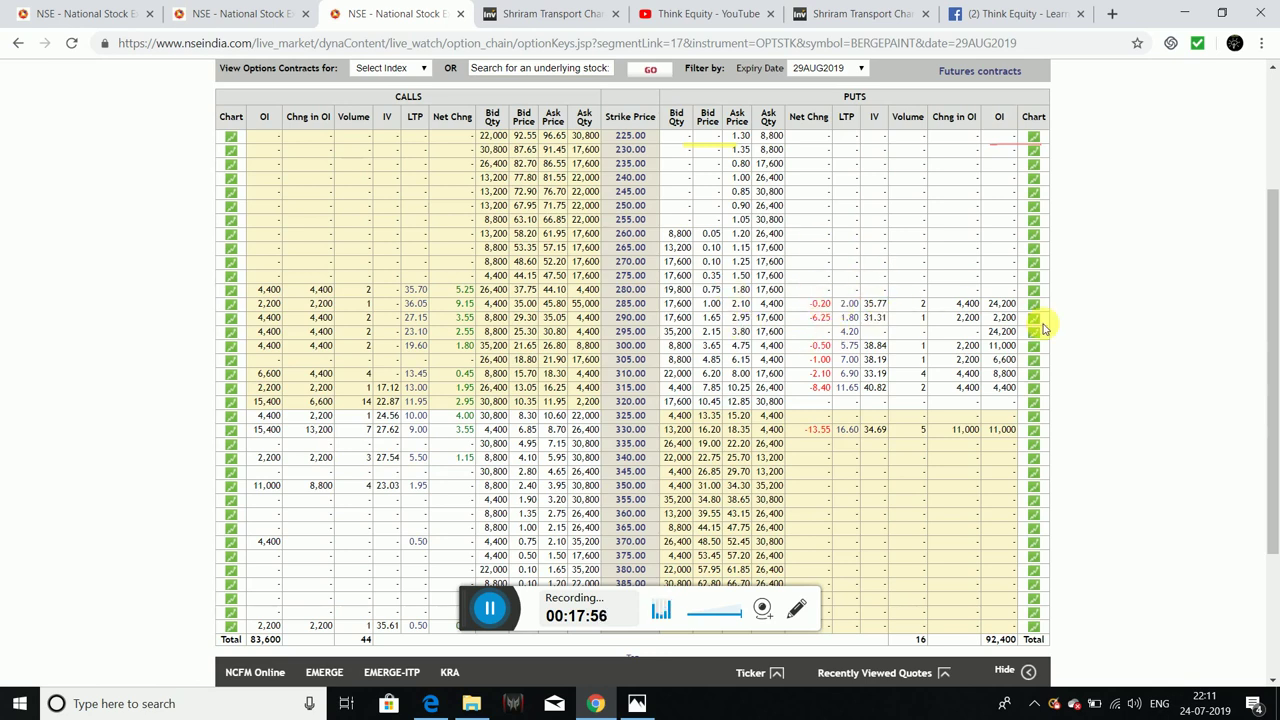
scroll(1043, 328, down, 1)
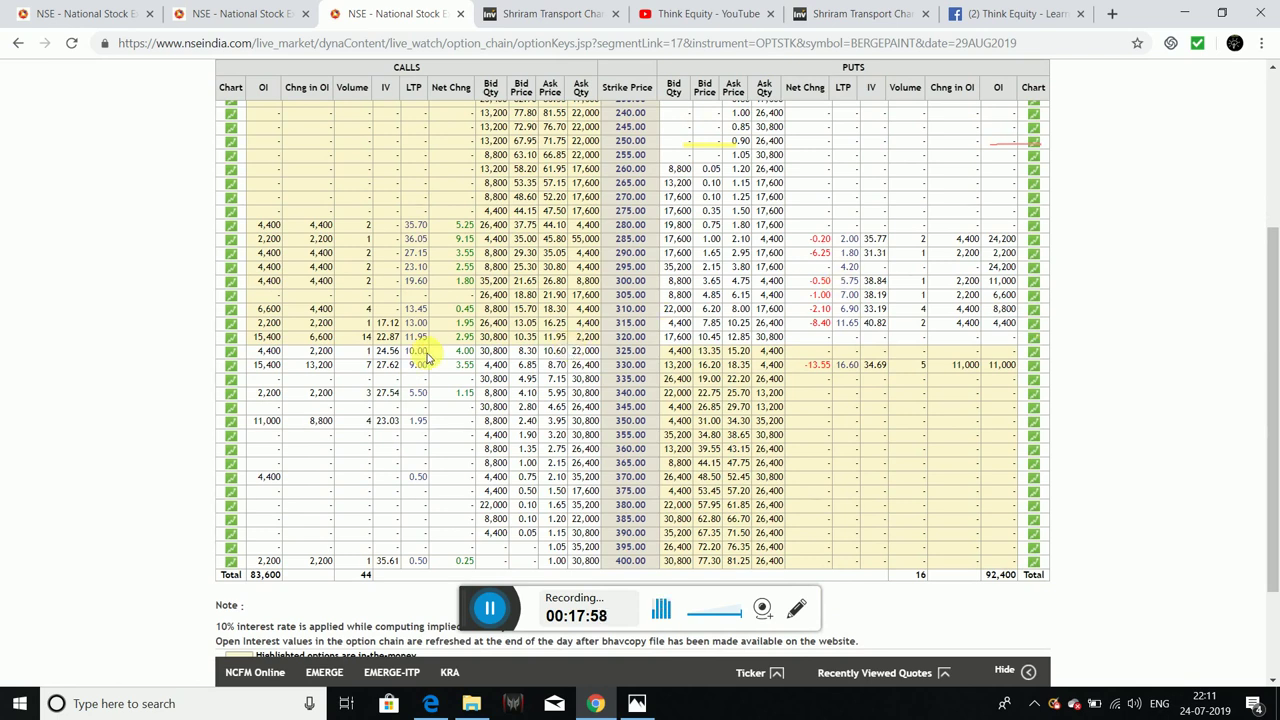
scroll(330, 272, up, 1)
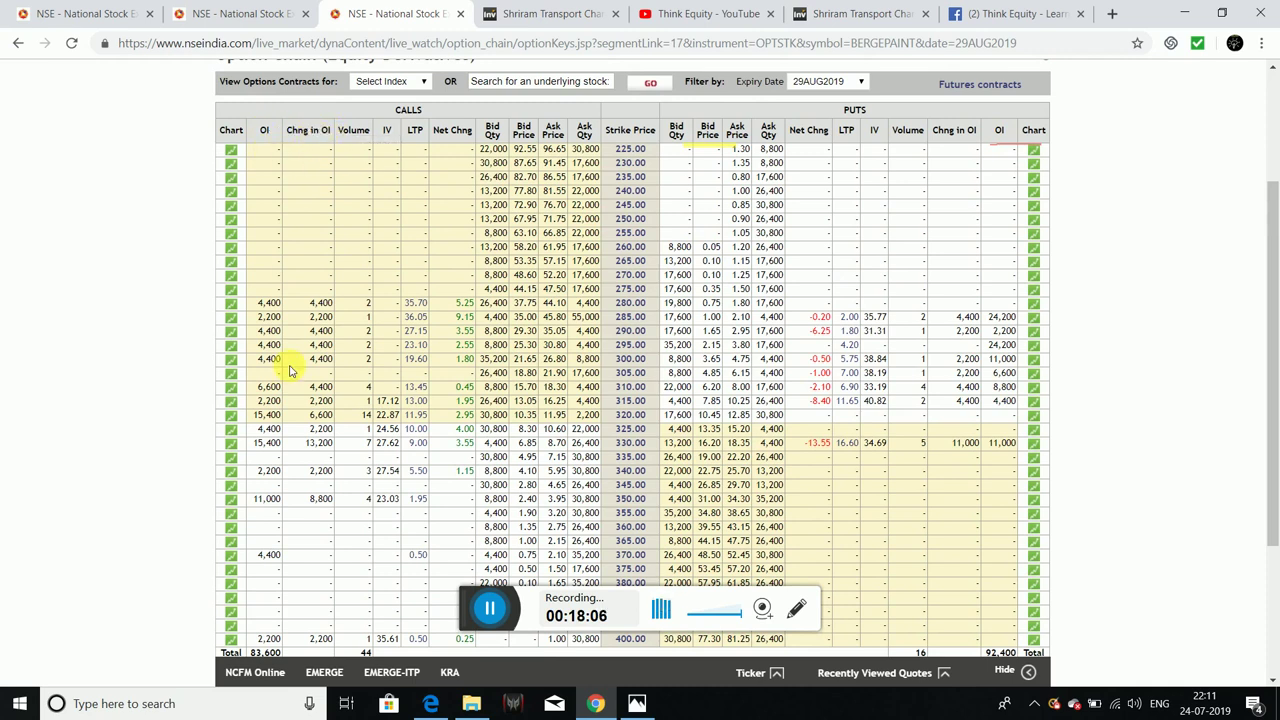
scroll(249, 471, down, 2)
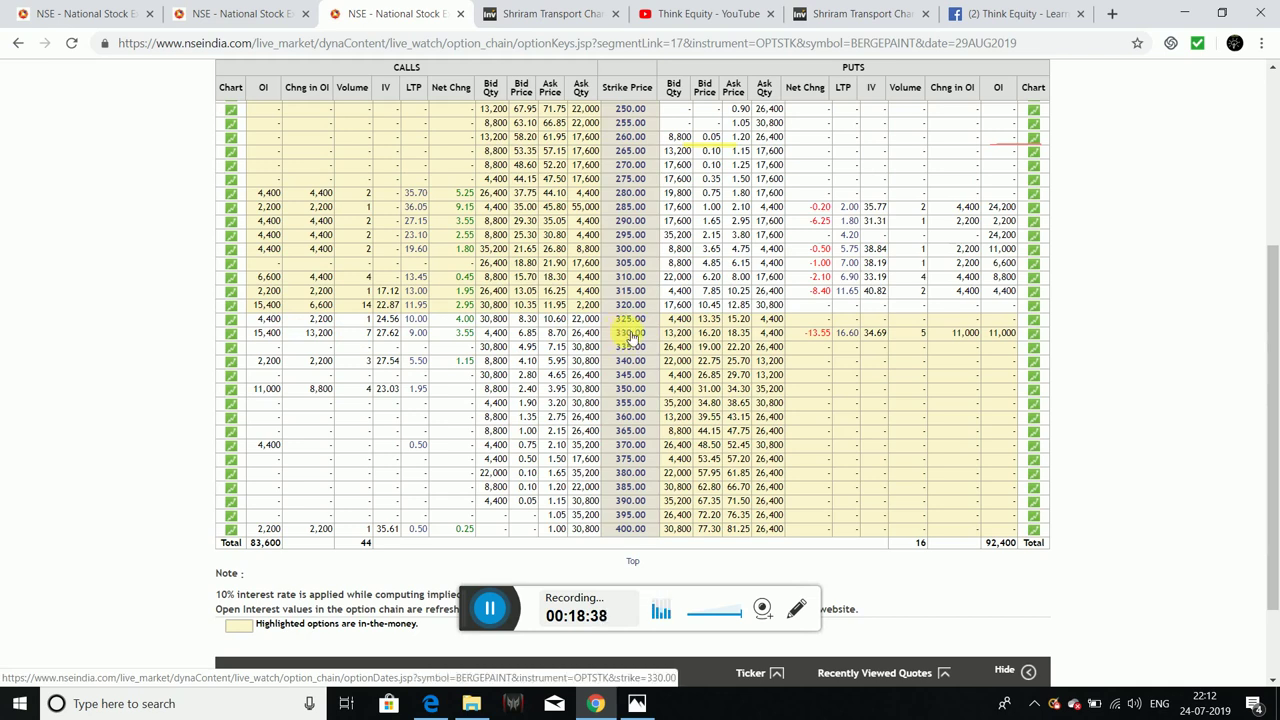
Step: Cross-check the Berger Paints chart's target and stop-loss levels against the corresponding strikes in the BERGEPAINT option chain
click(1020, 12)
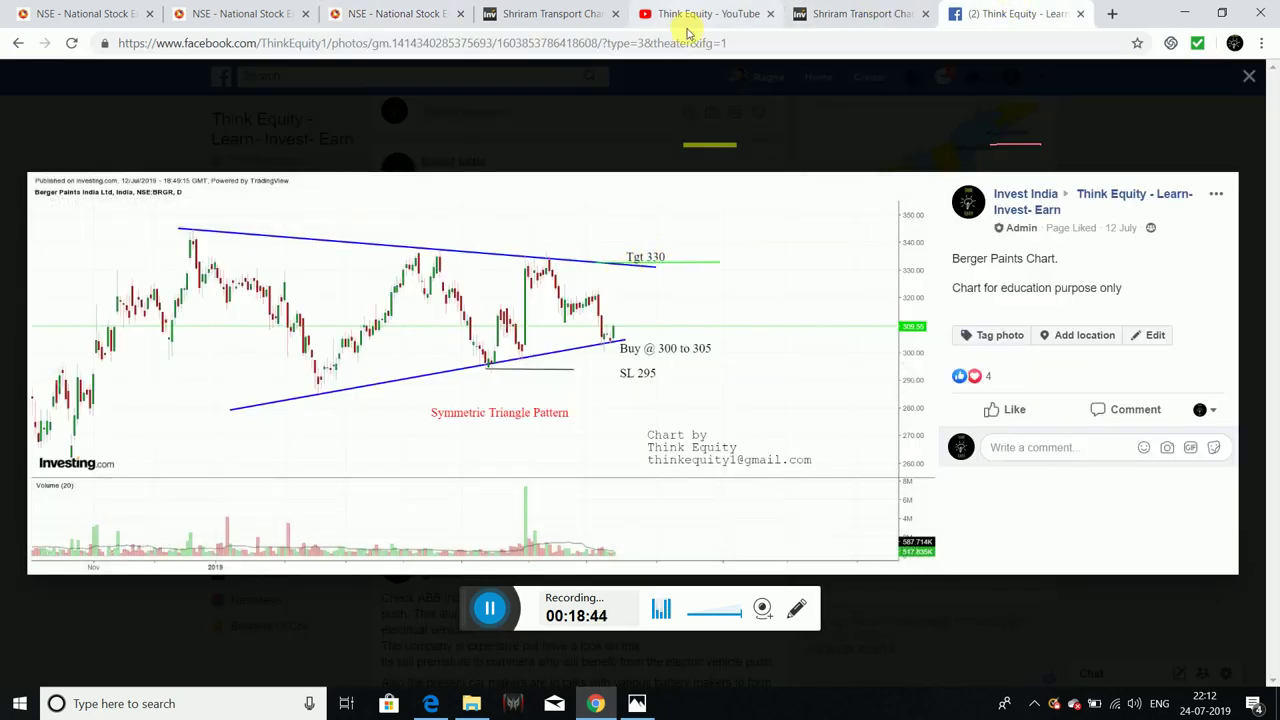
click(409, 8)
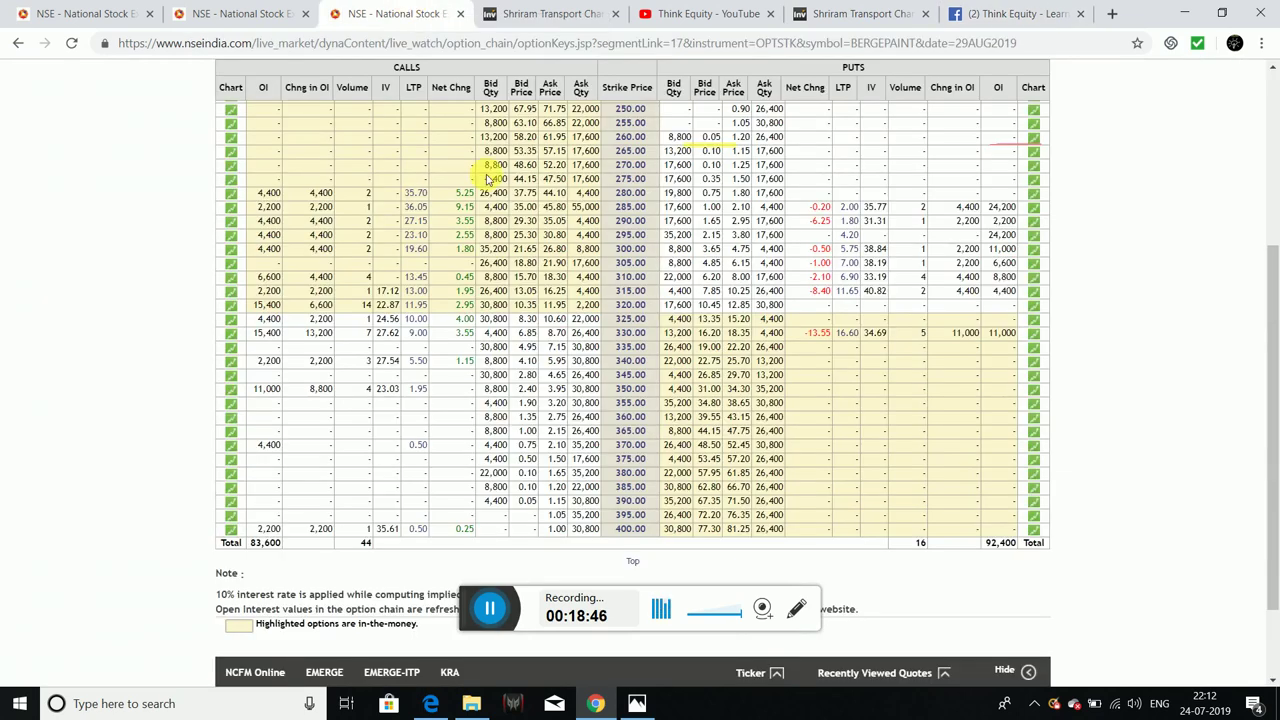
click(1012, 13)
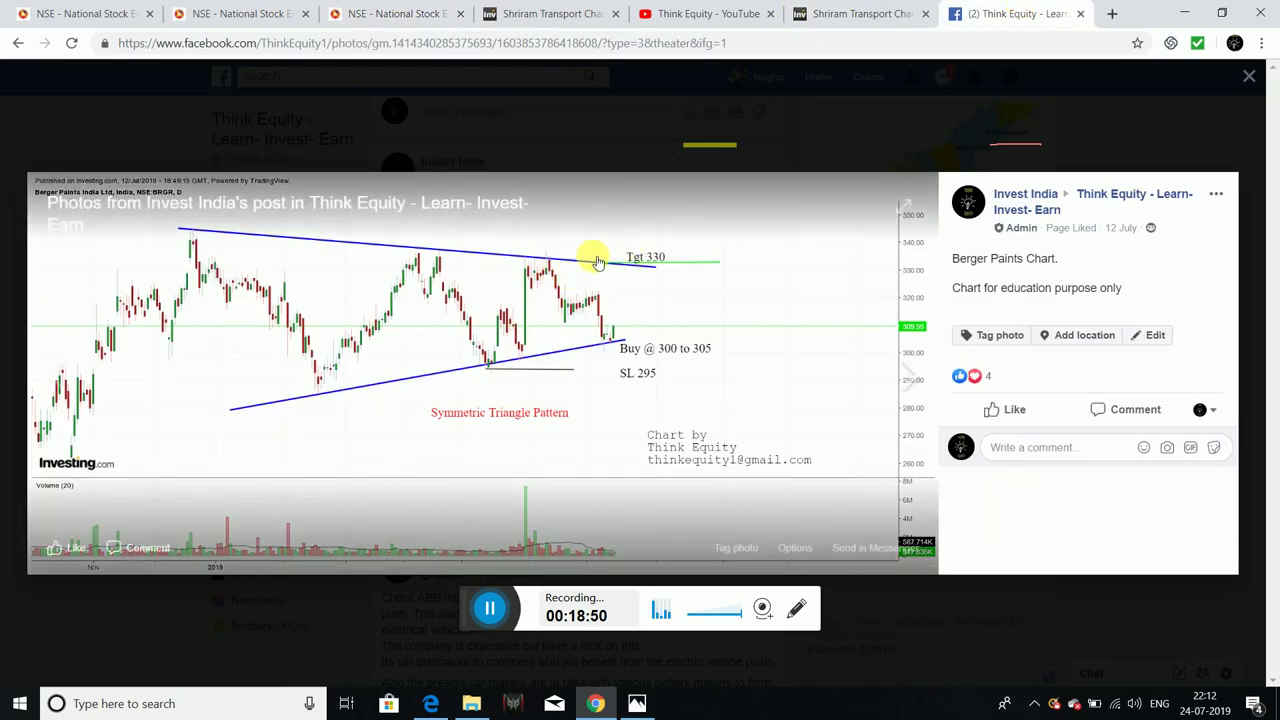
click(420, 9)
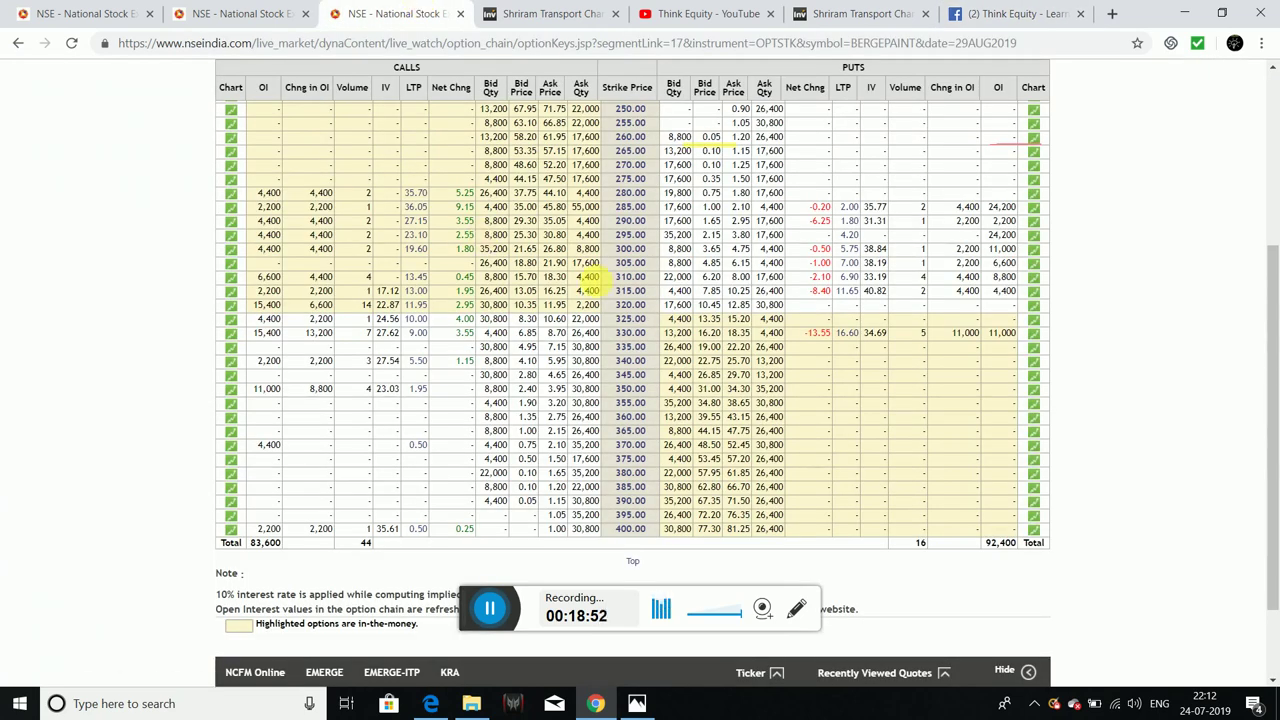
scroll(1000, 229, up, 1)
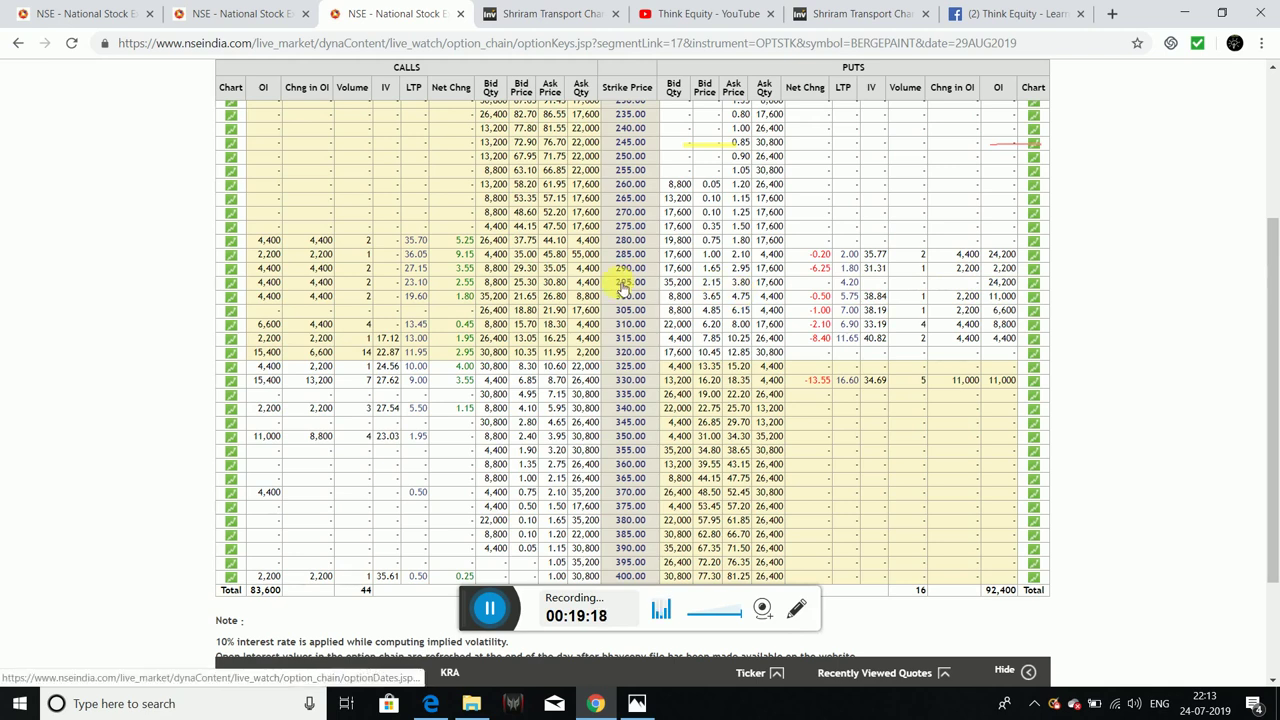
click(1015, 13)
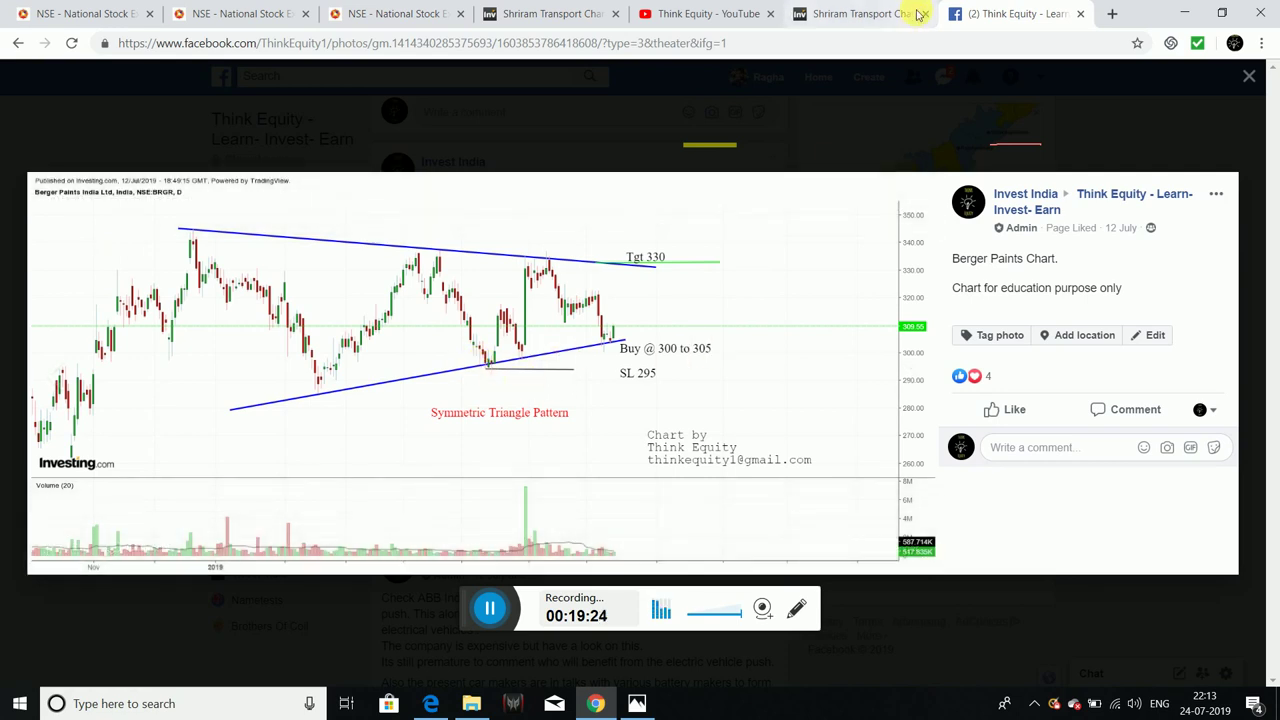
Step: Search the option chain's underlying stocks for "shriram" and open the contracts for SRTRANSFIN
click(397, 13)
scroll(1196, 160, up, 3)
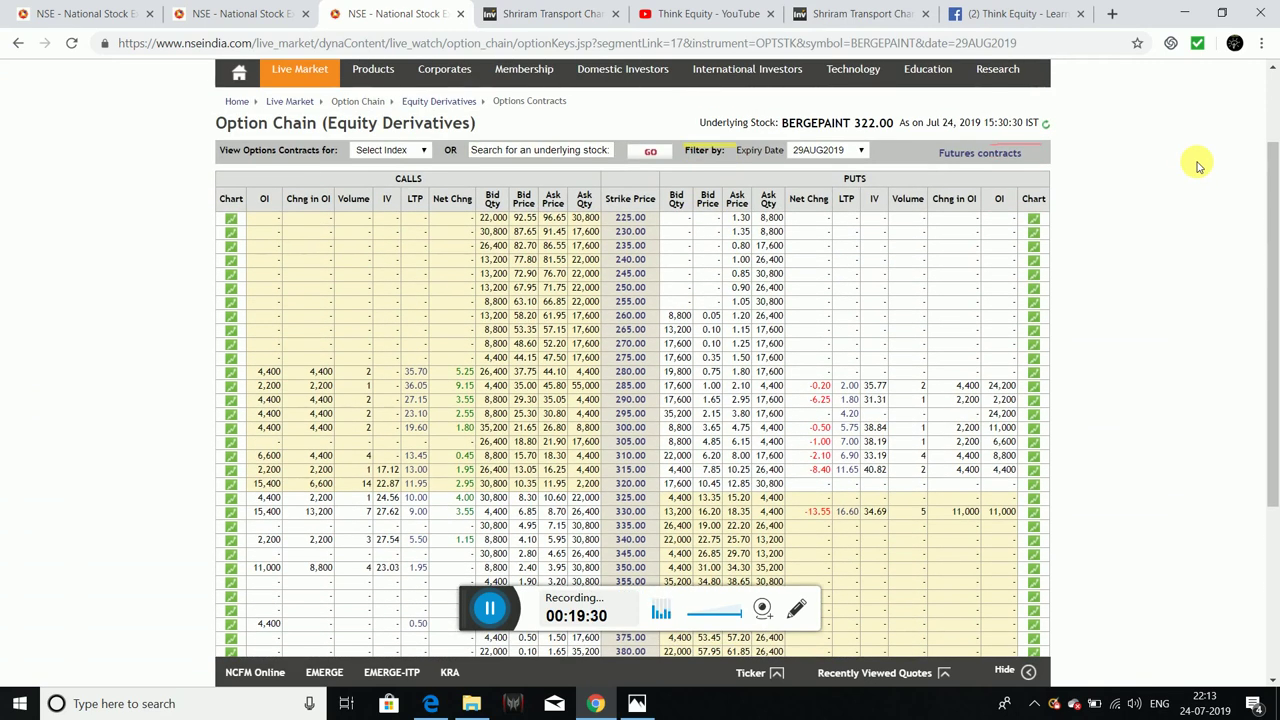
click(553, 153)
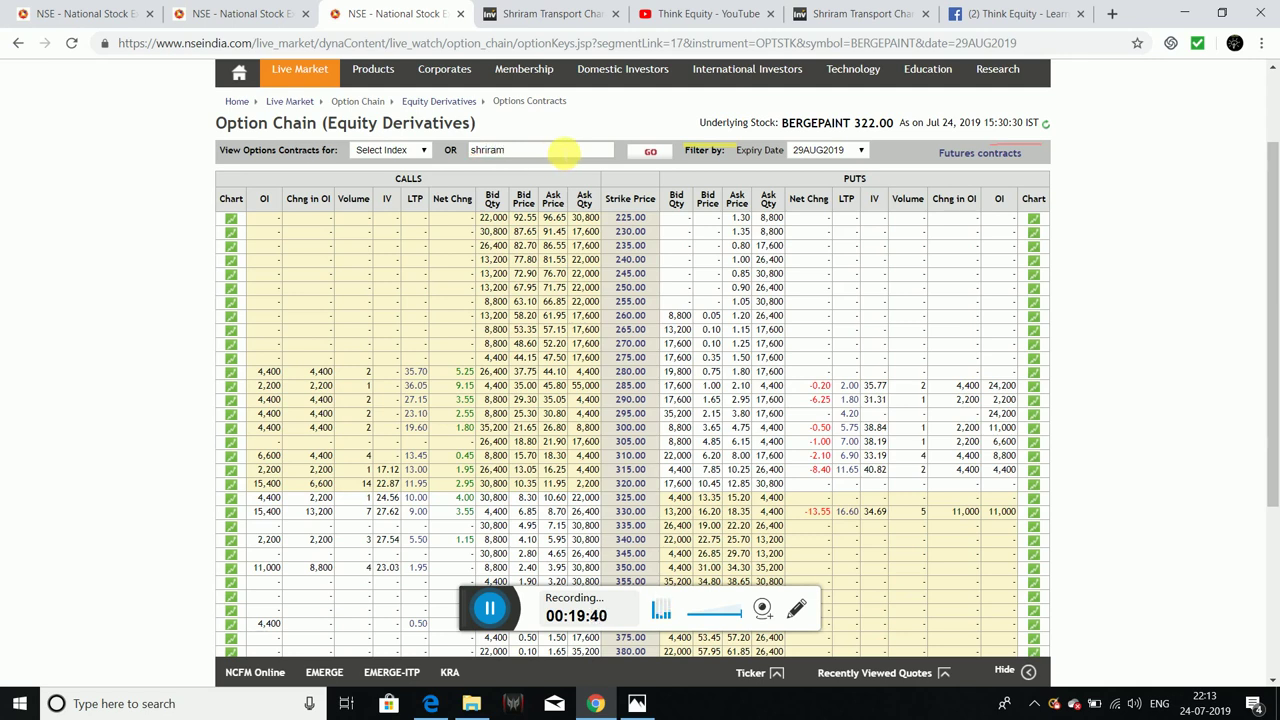
click(650, 155)
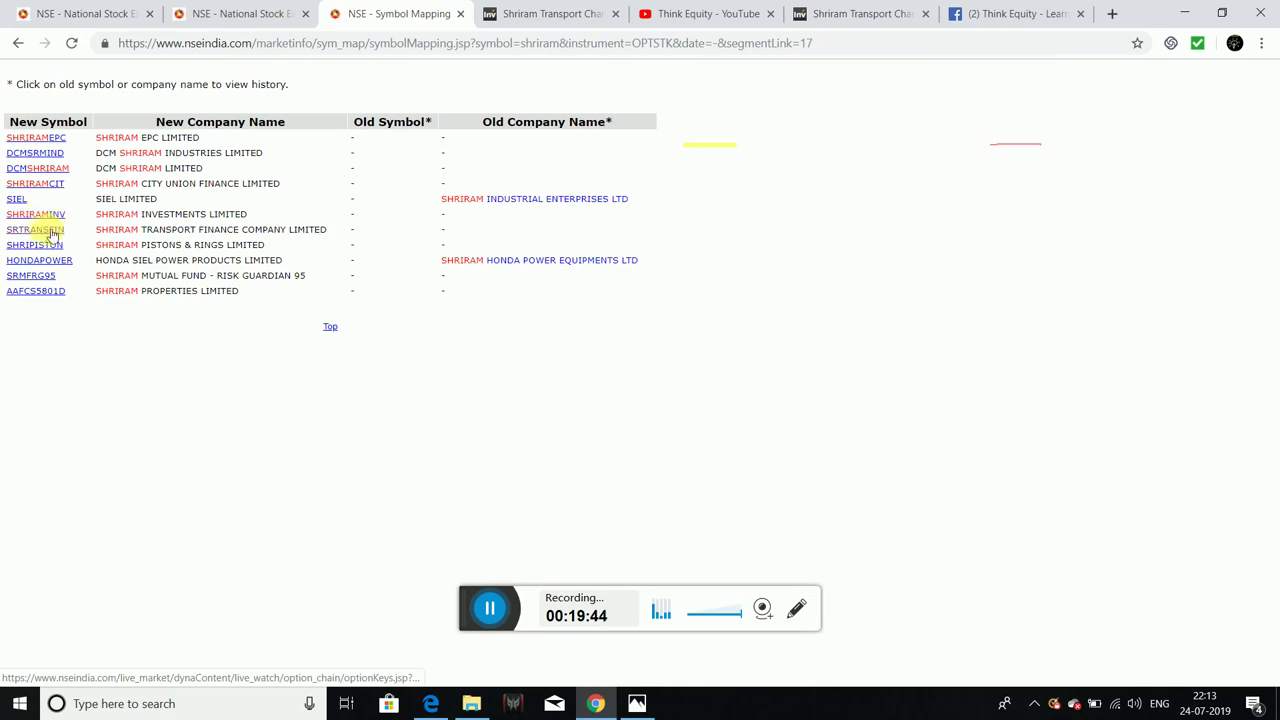
click(48, 233)
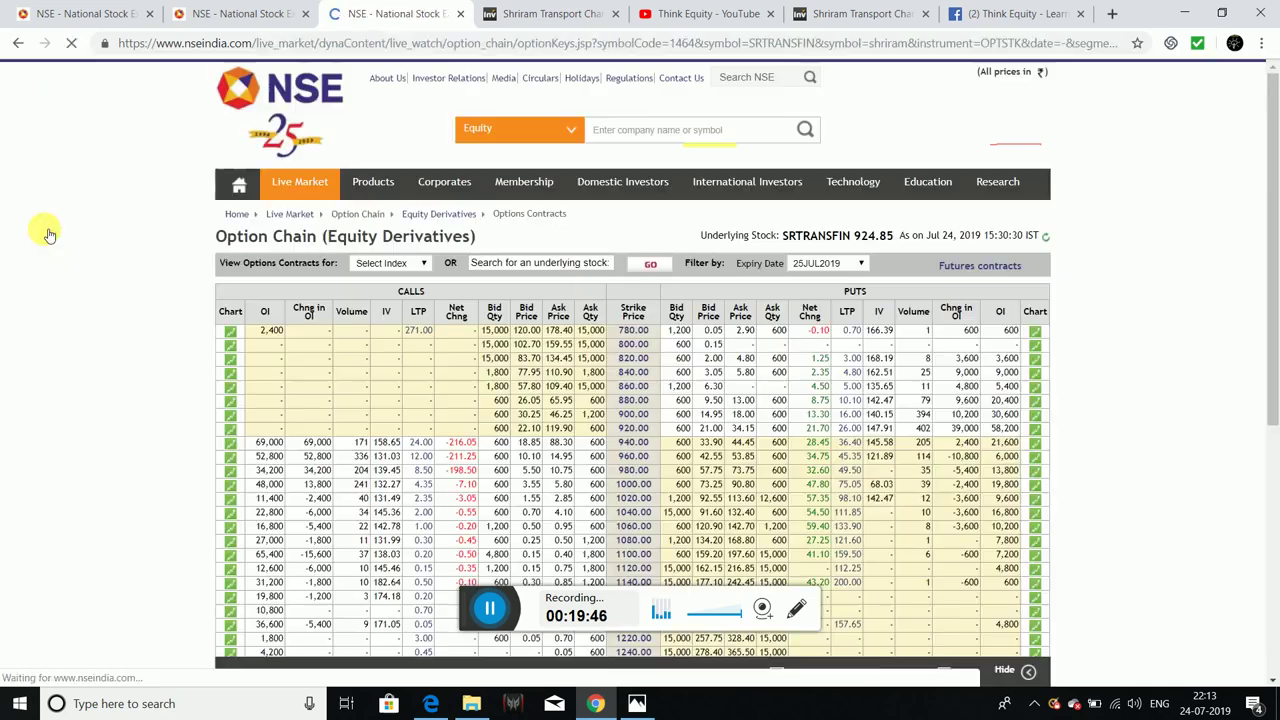
Step: Filter the SRTRANSFIN option chain to the 29AUG2019 expiry
scroll(1092, 353, down, 1)
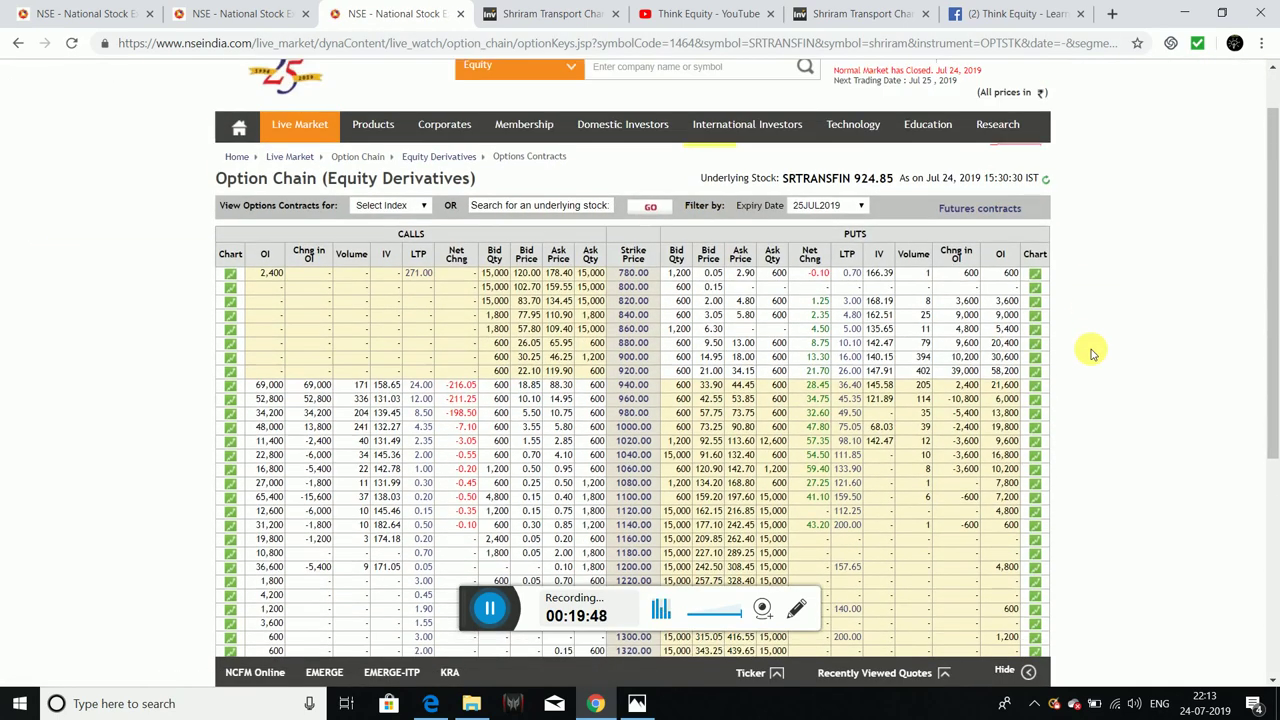
click(824, 219)
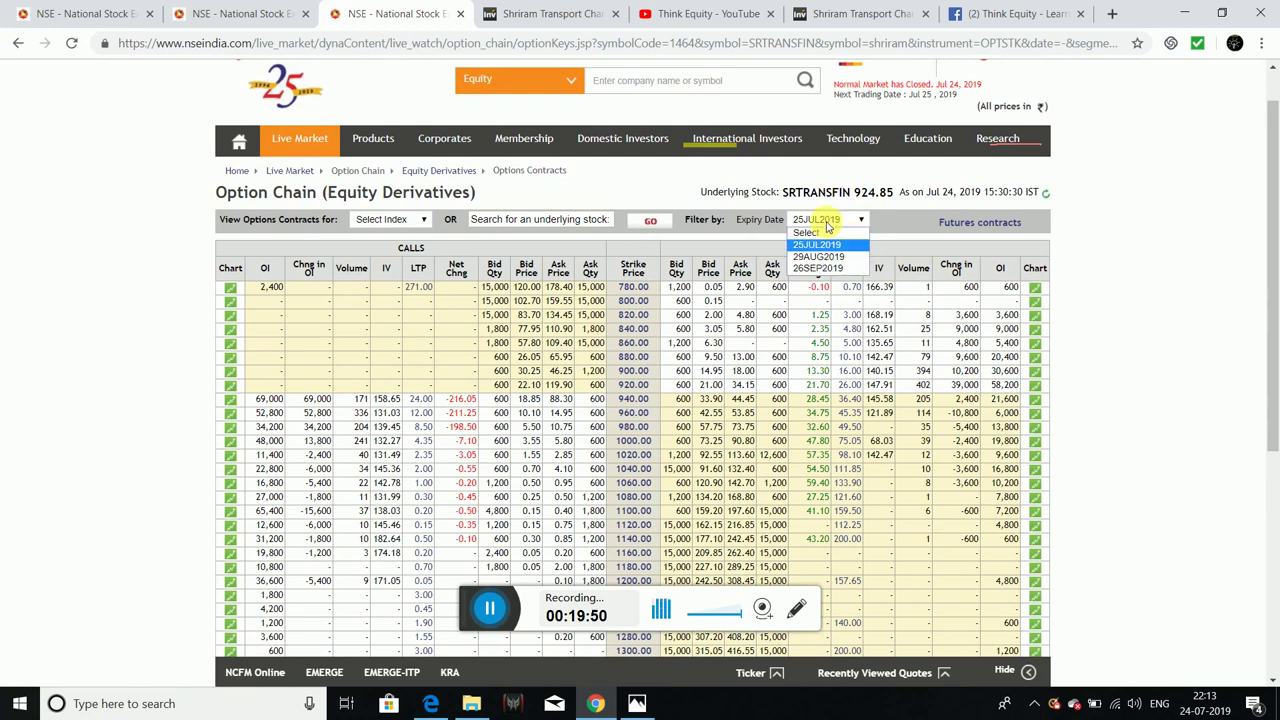
click(818, 258)
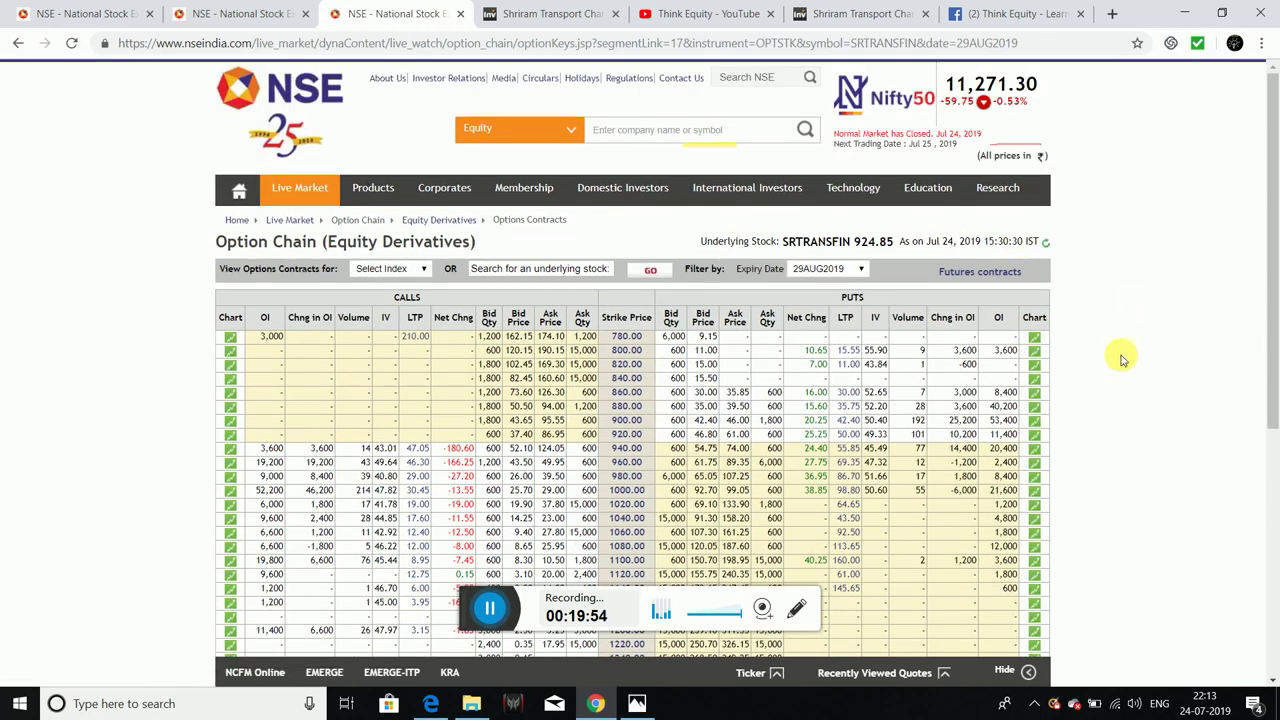
Step: Examine the SRTRANSFIN call and put open interest by strike, and compare it with the support lines on the daily Shriram Transport chart
scroll(1100, 268, down, 5)
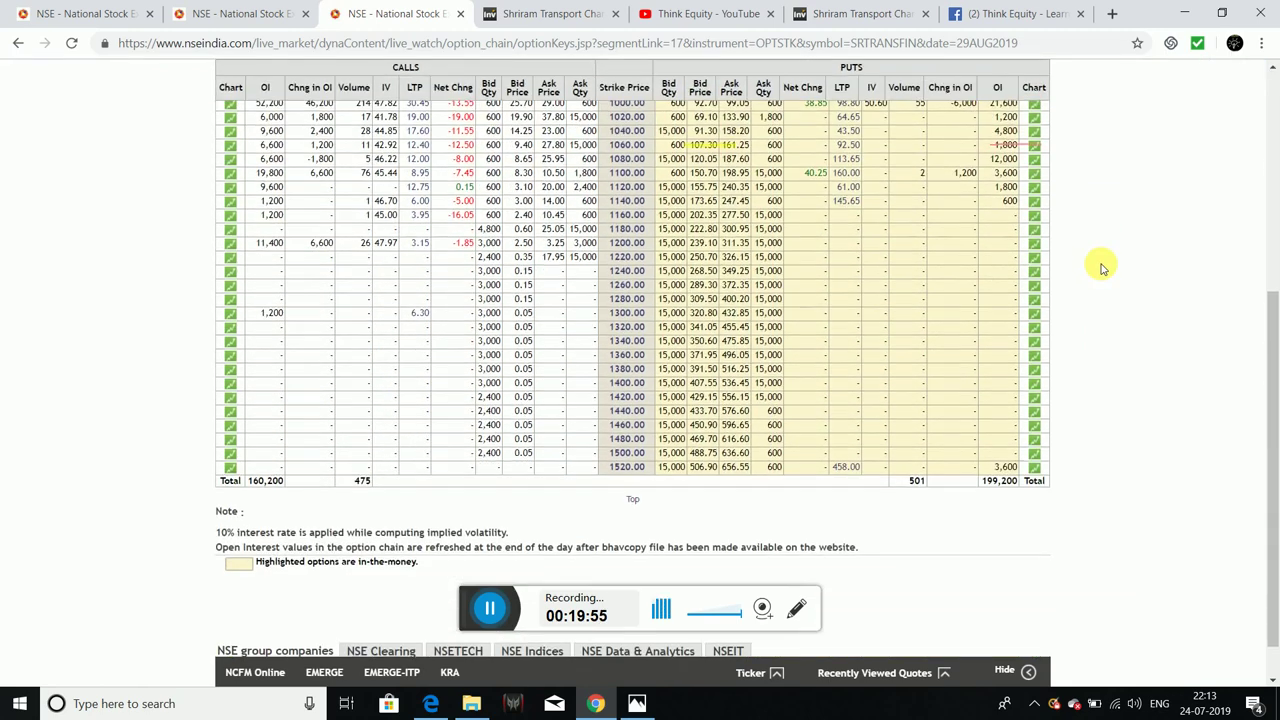
scroll(1100, 268, up, 2)
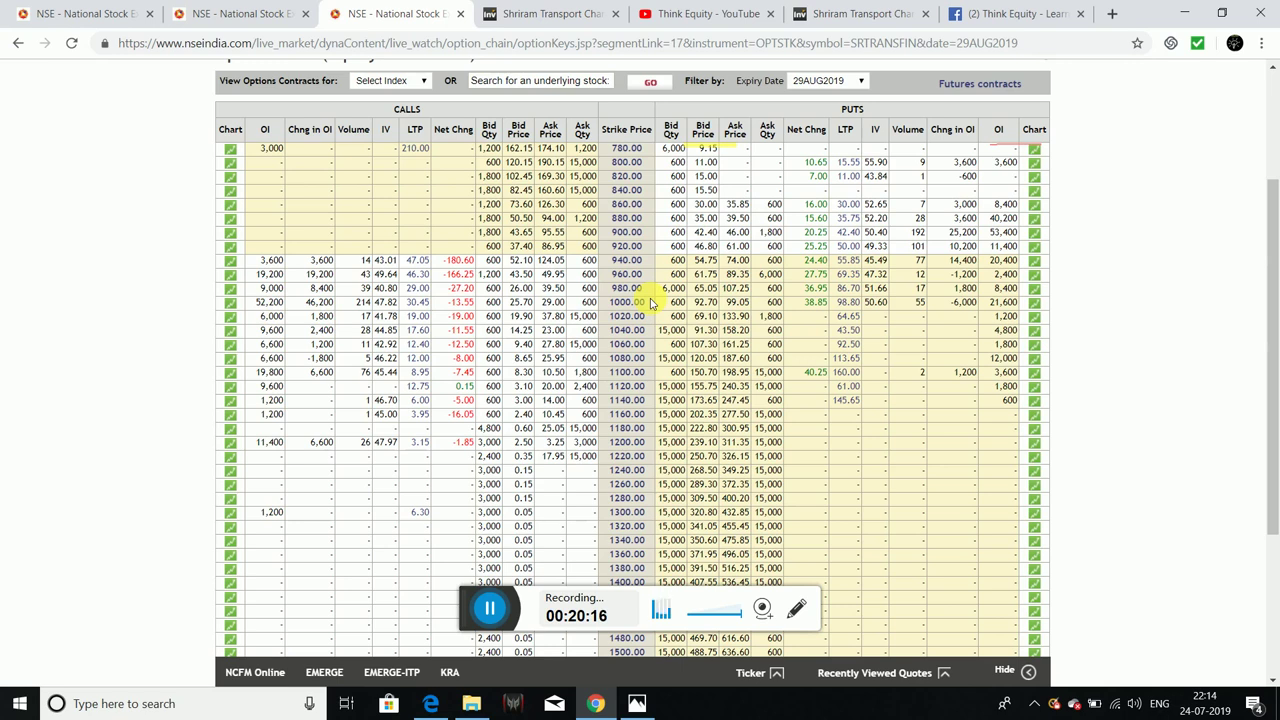
click(858, 13)
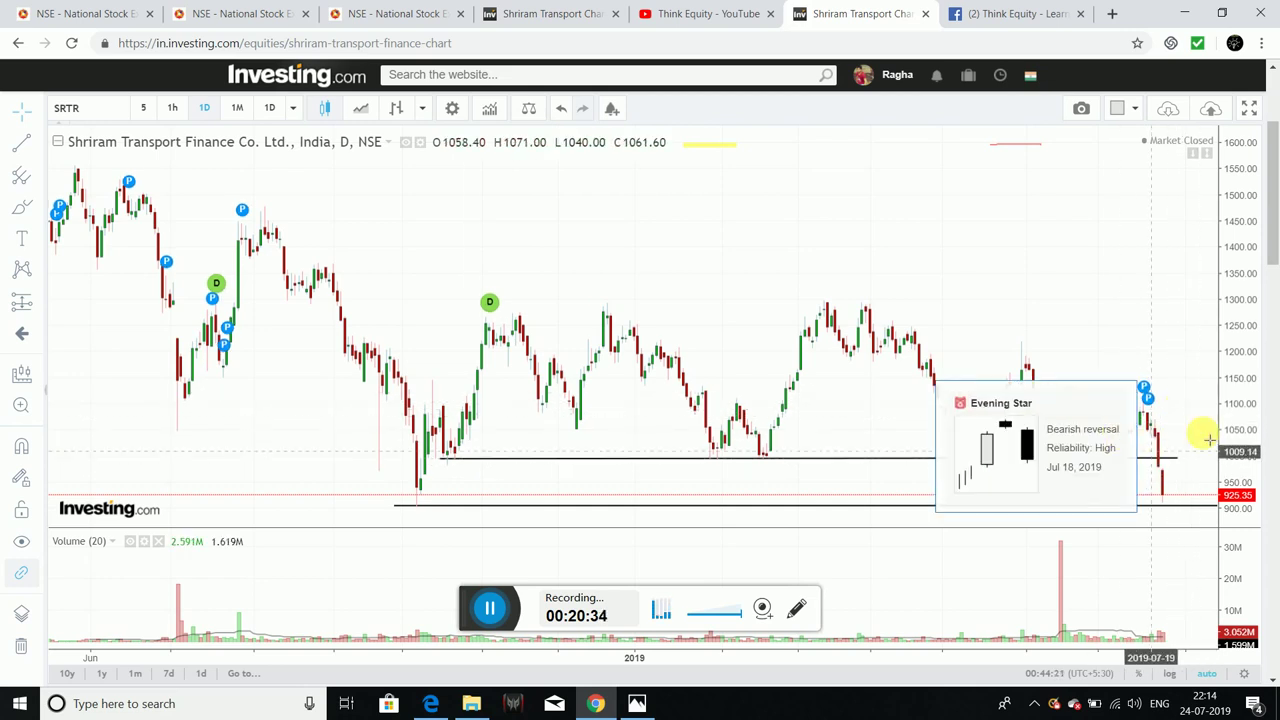
Step: Examine the SRTRANSFIN option chain's call and put open interest around the strikes near the current price
click(545, 13)
click(380, 9)
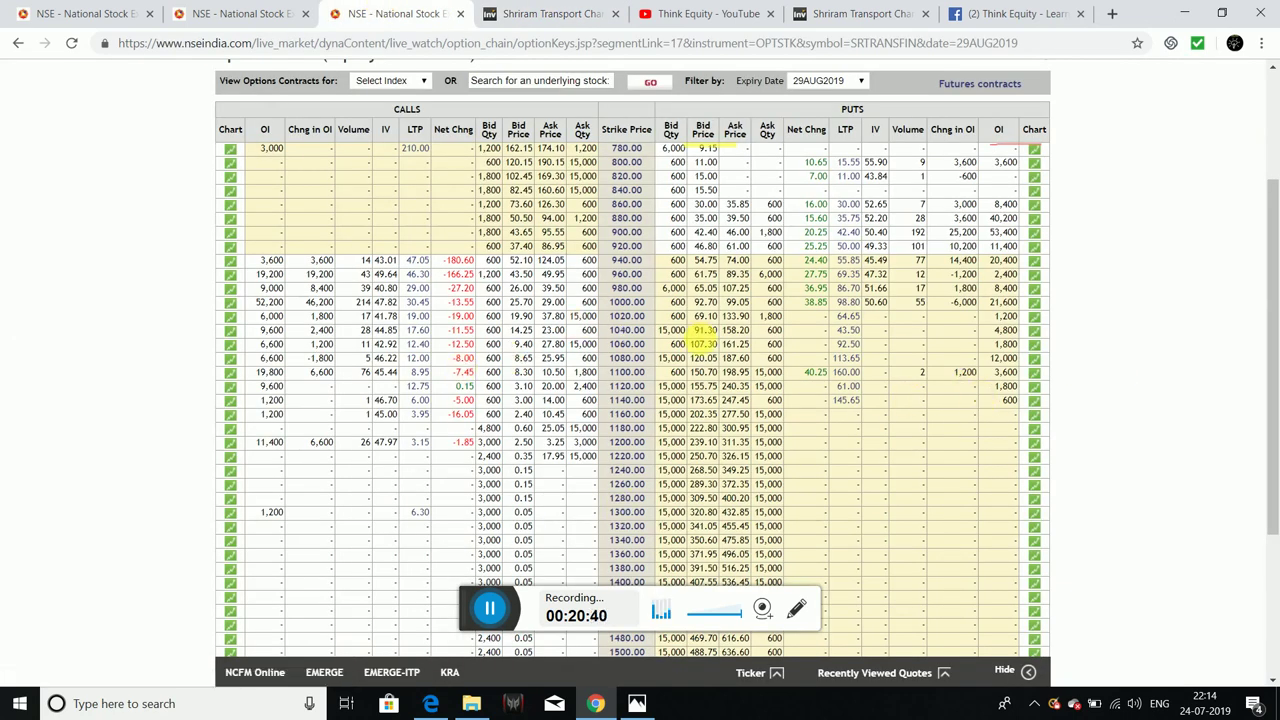
scroll(950, 193, up, 1)
scroll(950, 193, up, 1)
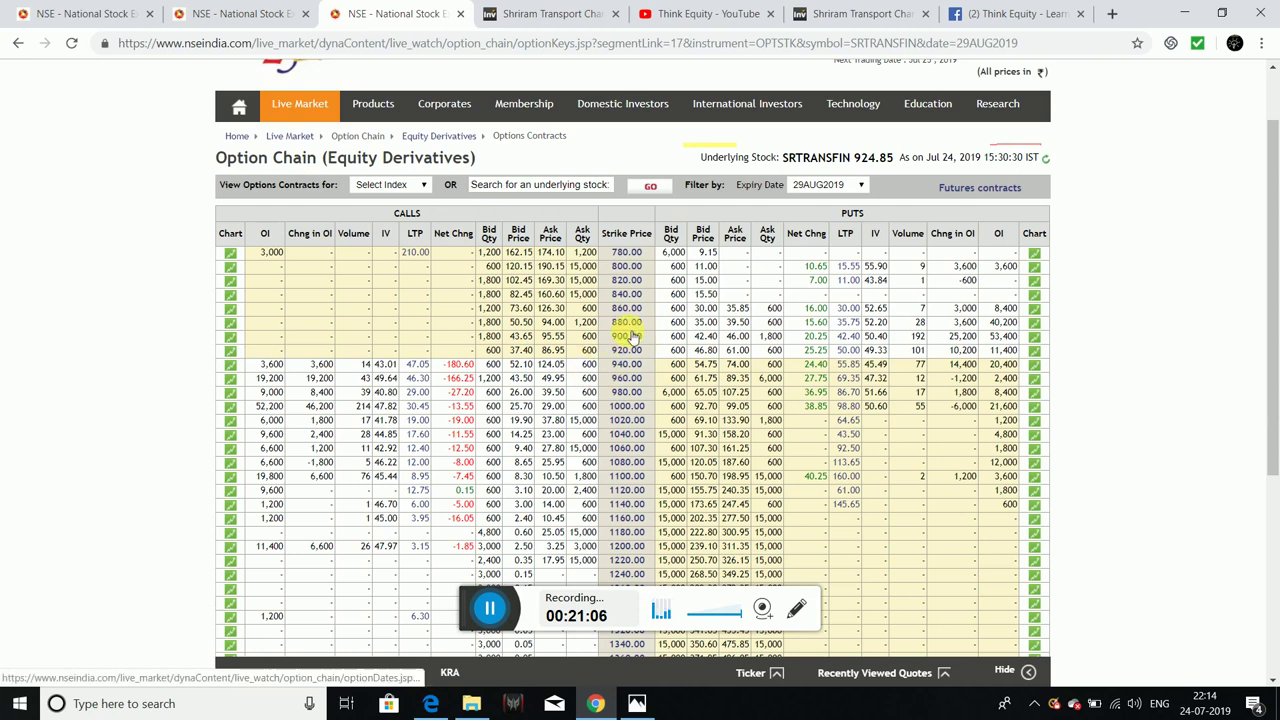
Step: Review the SRTRANSFIN delivery data, then compare it with the weekly trendline and the daily chart's support lines
click(232, 16)
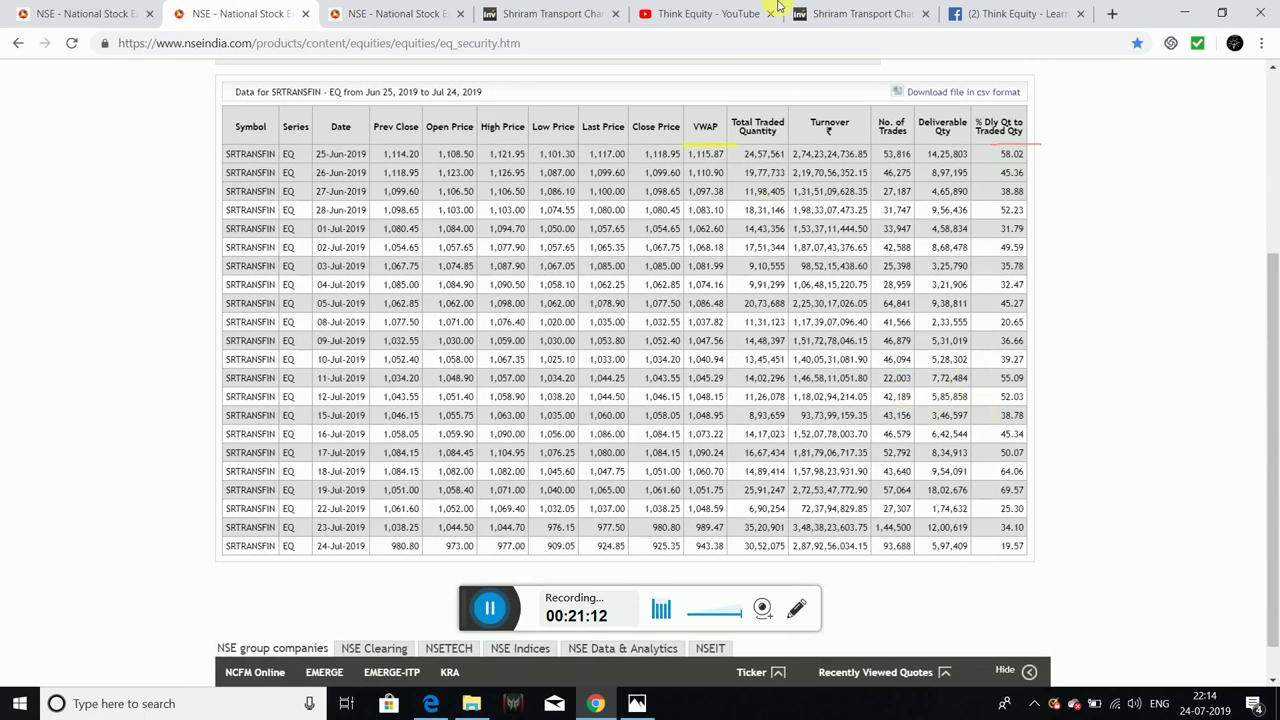
click(577, 10)
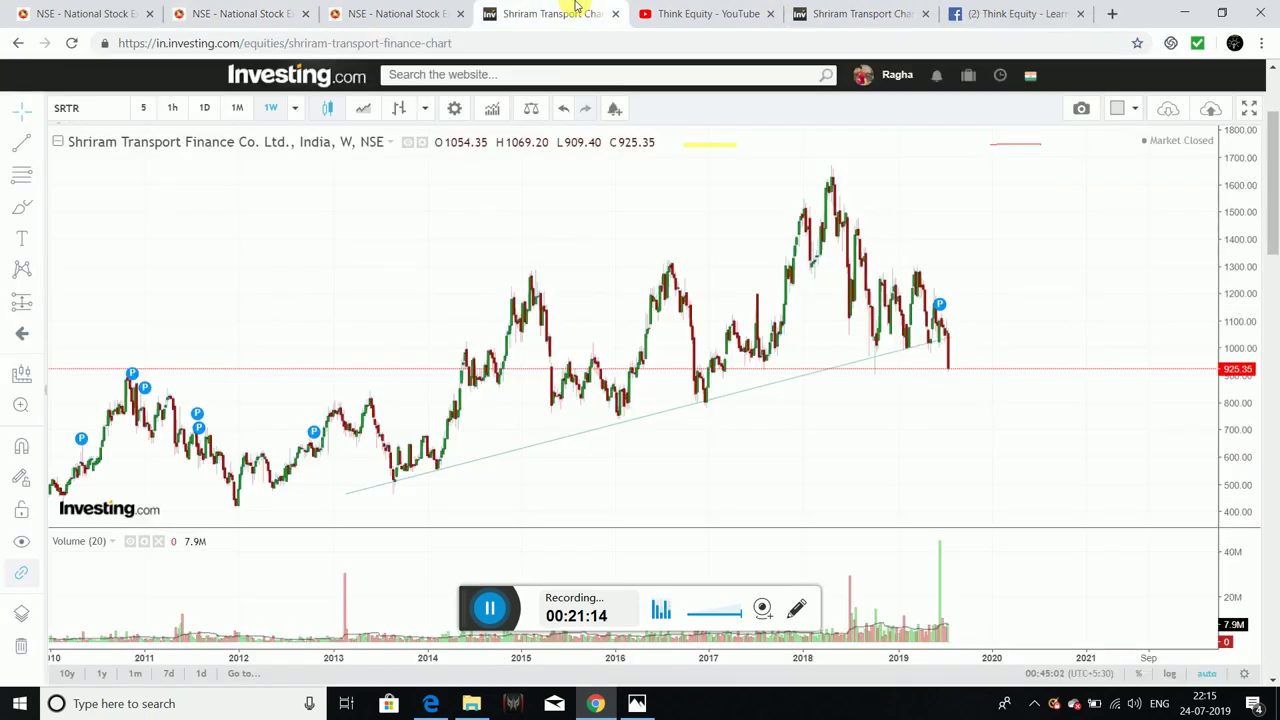
click(845, 13)
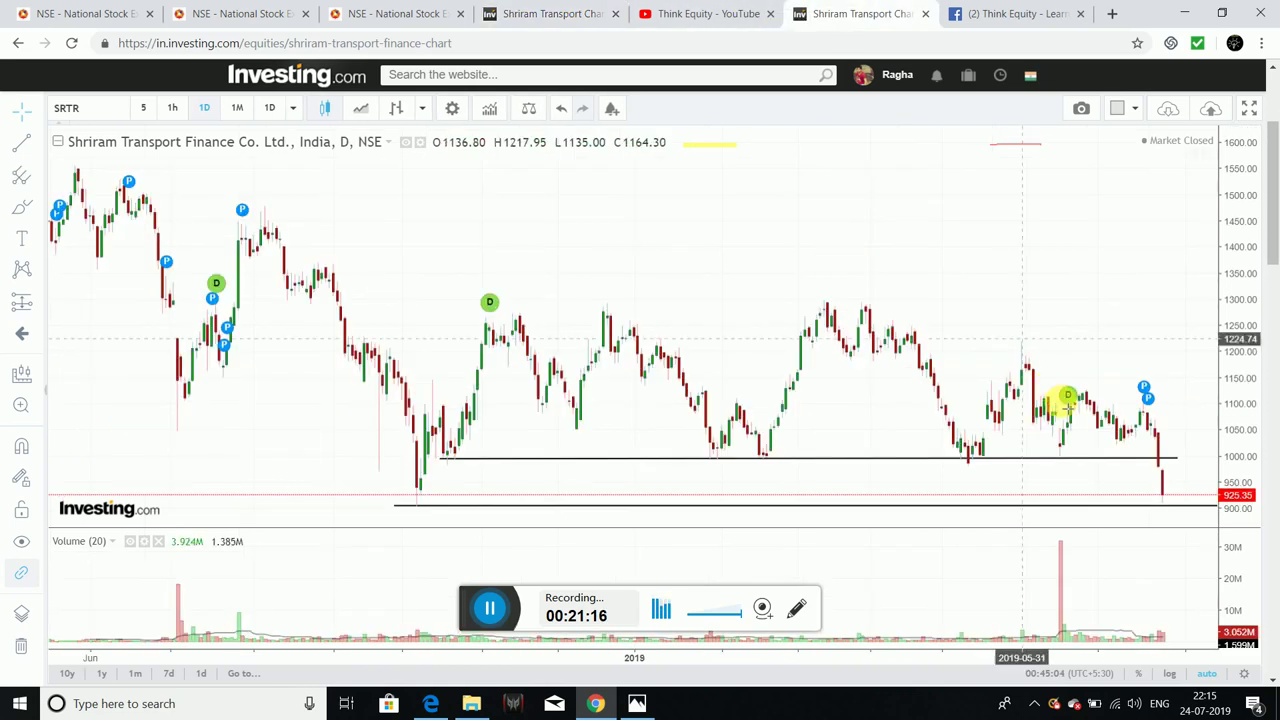
click(1073, 504)
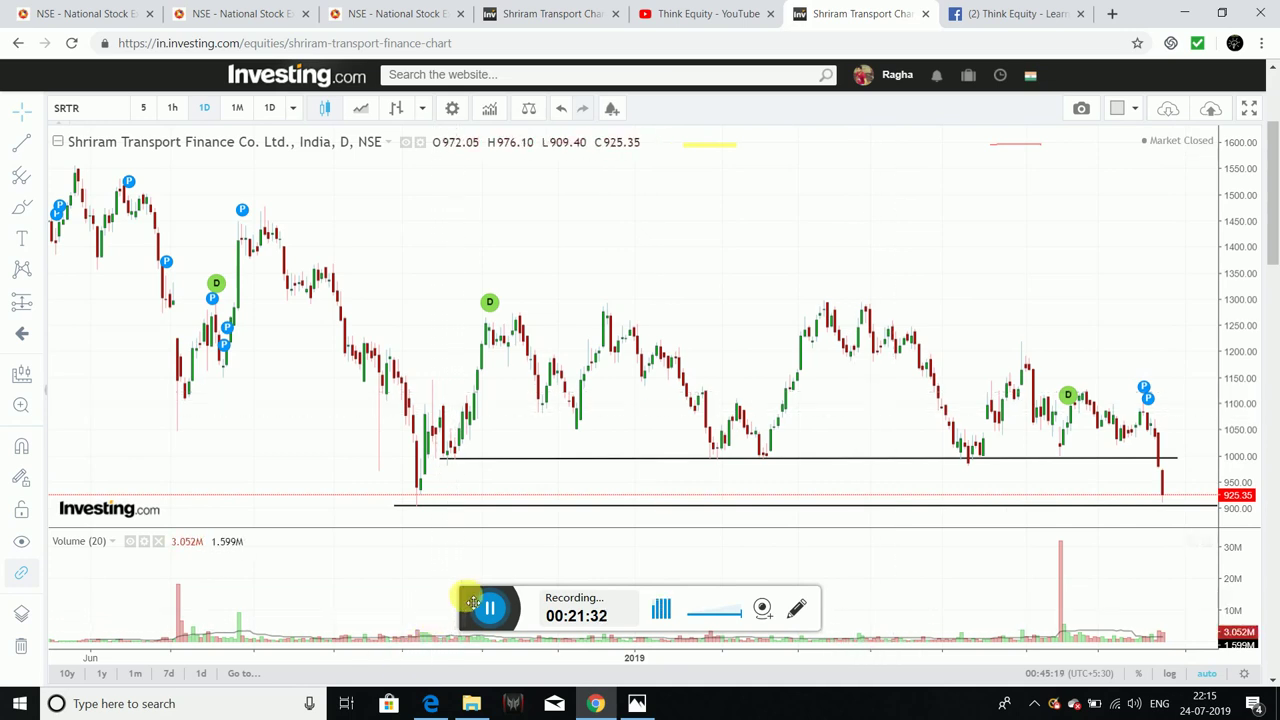
Step: Shift the daily Shriram Transport chart to leave more empty space after the latest candles, and examine the lower support line
drag(466, 596, 258, 574)
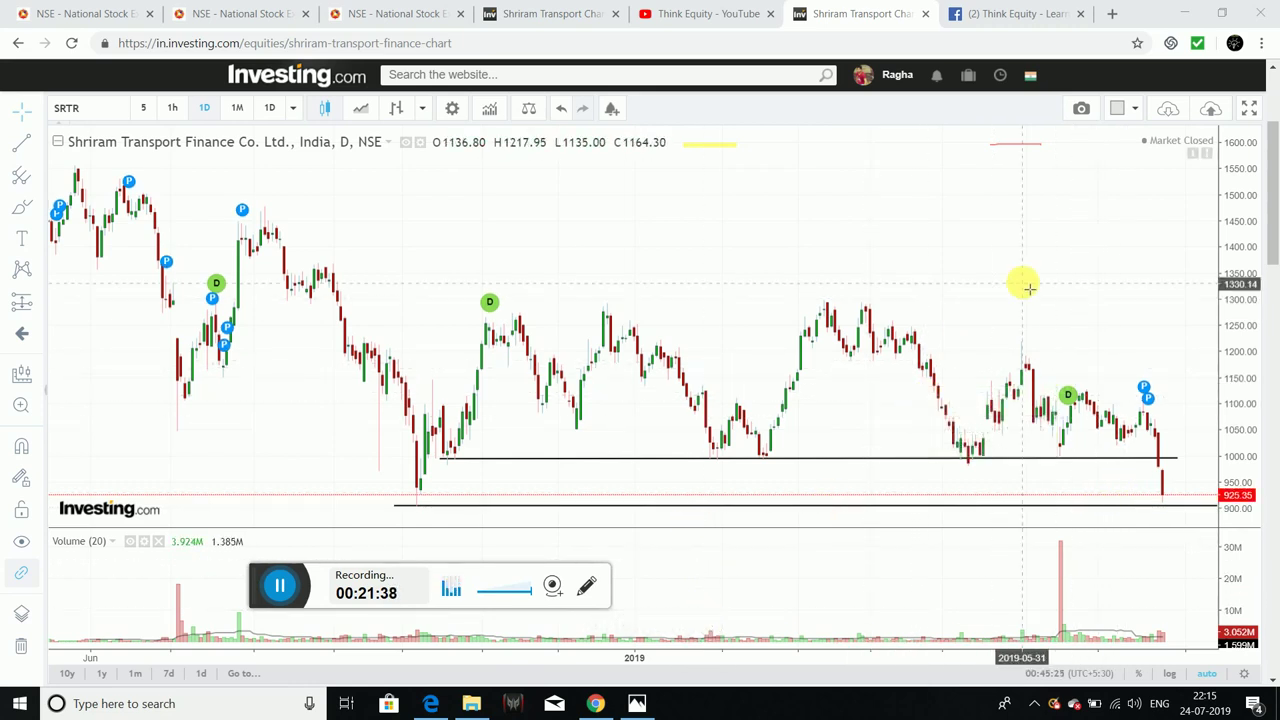
key(Right)
key(Right)
key(Right)
key(Right)
key(Right)
key(Right)
key(Right)
key(Right)
key(Right)
key(Right)
key(Right)
key(Right)
key(Right)
key(Right)
key(Right)
key(Right)
key(Right)
key(Right)
key(Right)
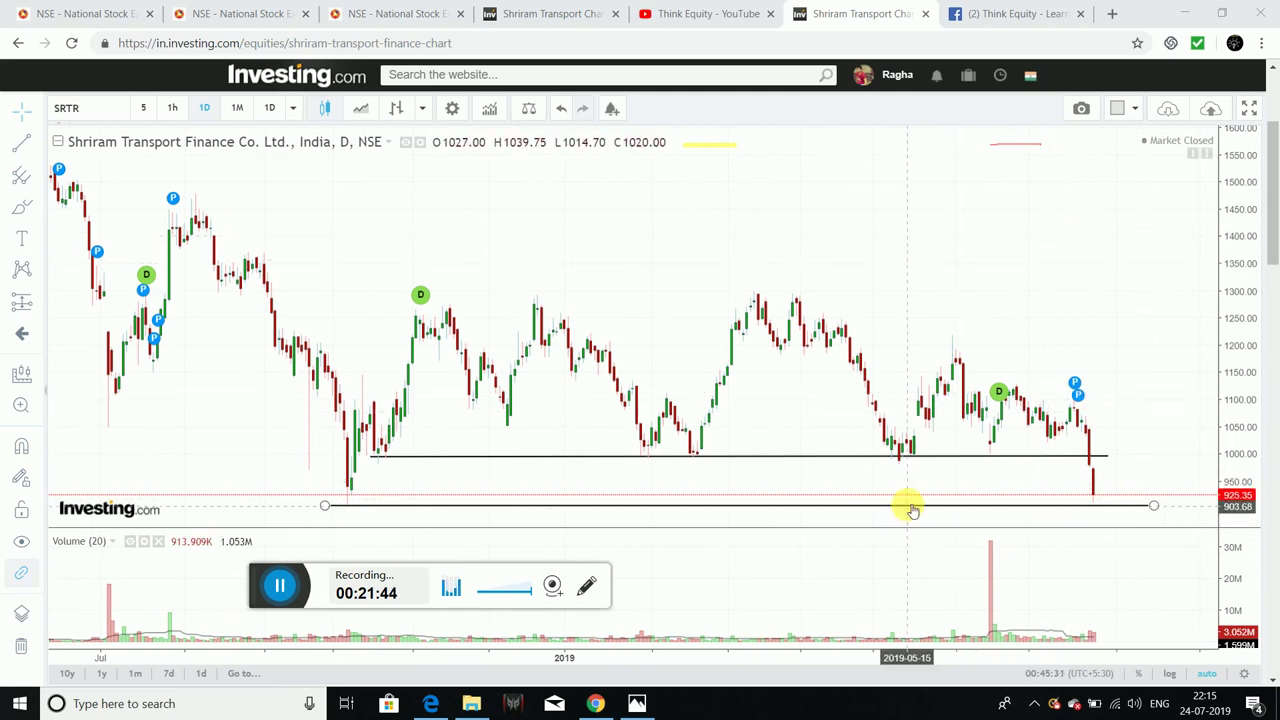
Step: Cross-check the SRTRANSFIN delivery table and August option chain against the lower support line on the daily chart
click(296, 10)
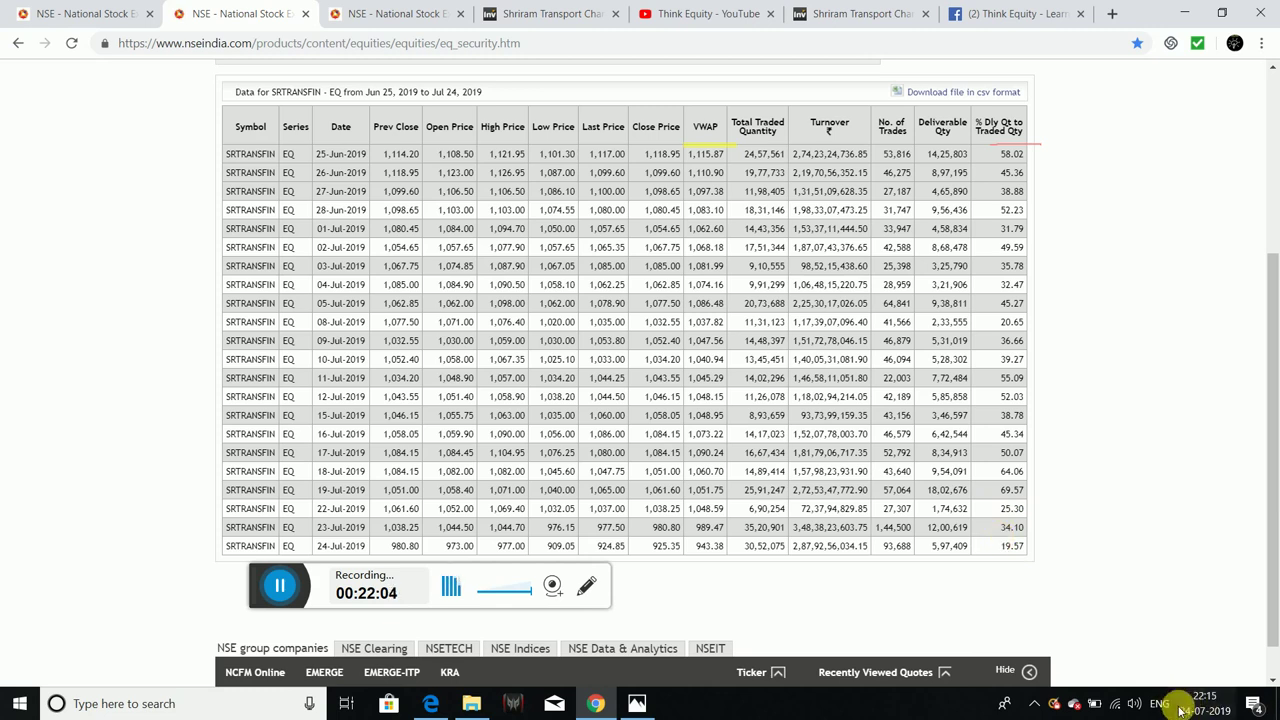
click(390, 10)
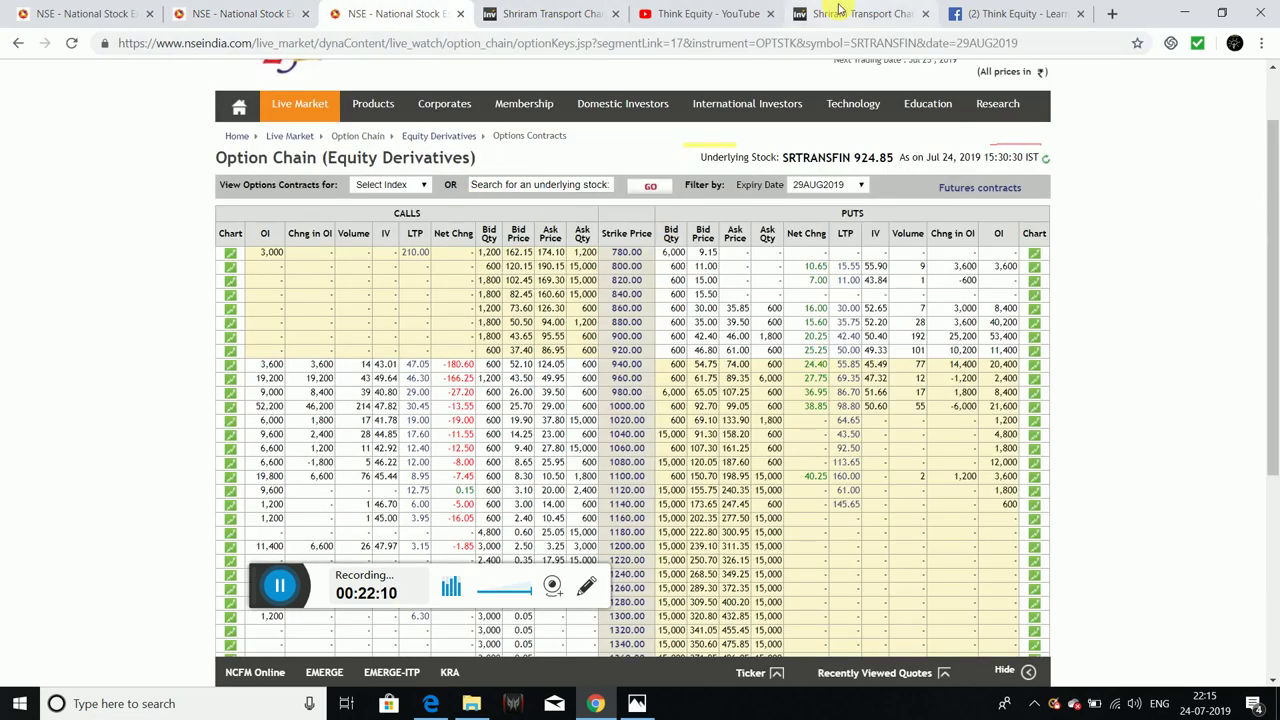
click(868, 13)
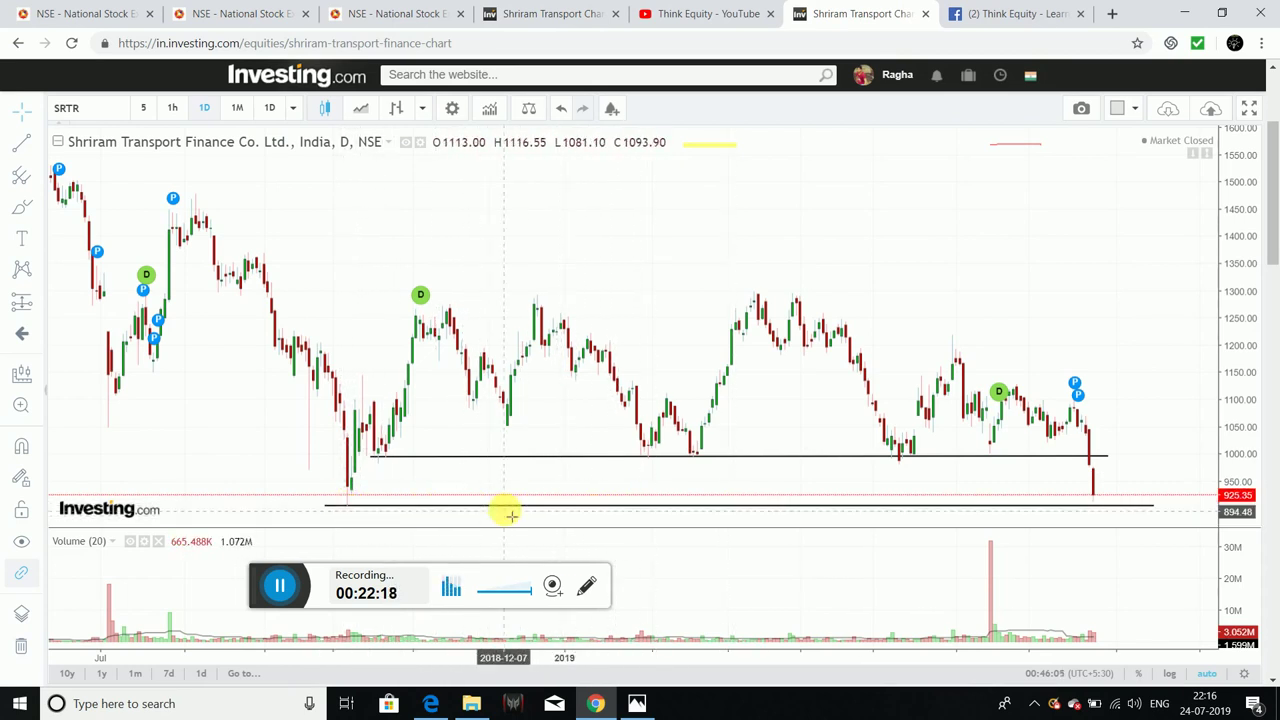
click(338, 505)
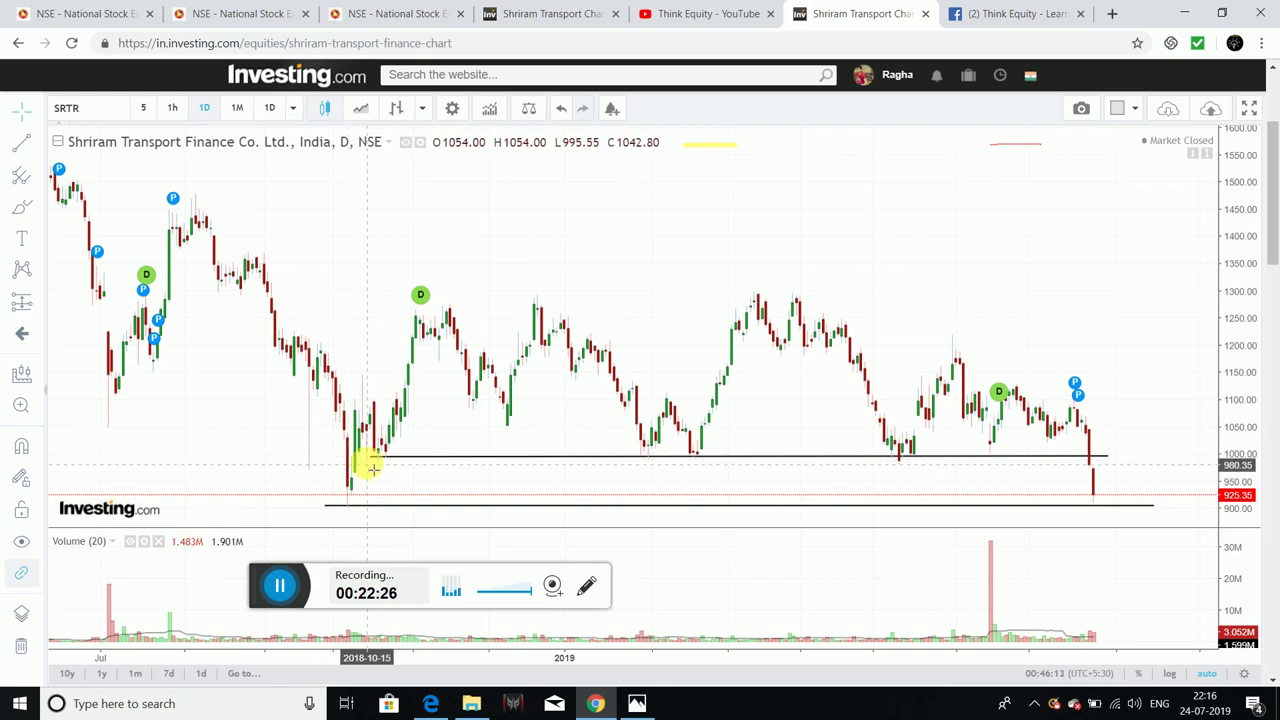
Step: Restyle the rising trendline on the weekly Shriram Transport chart as a black line in the third of the four widths
click(515, 8)
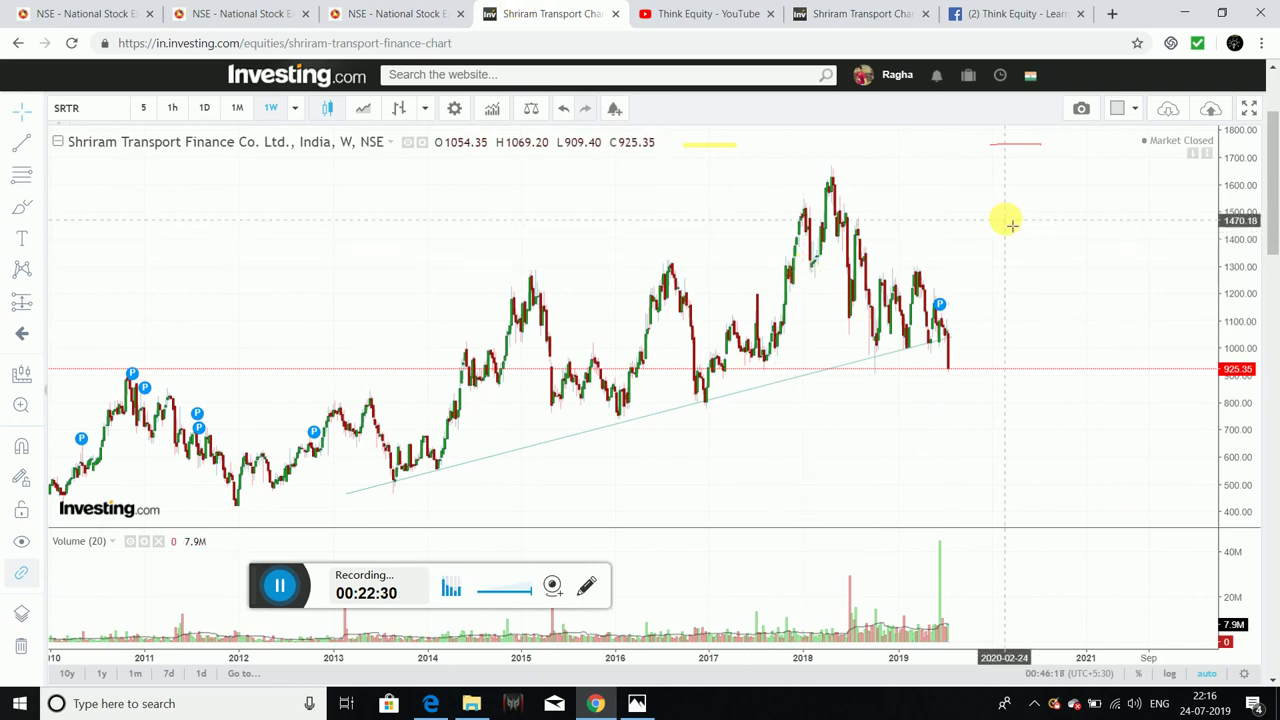
scroll(1006, 220, down, 1)
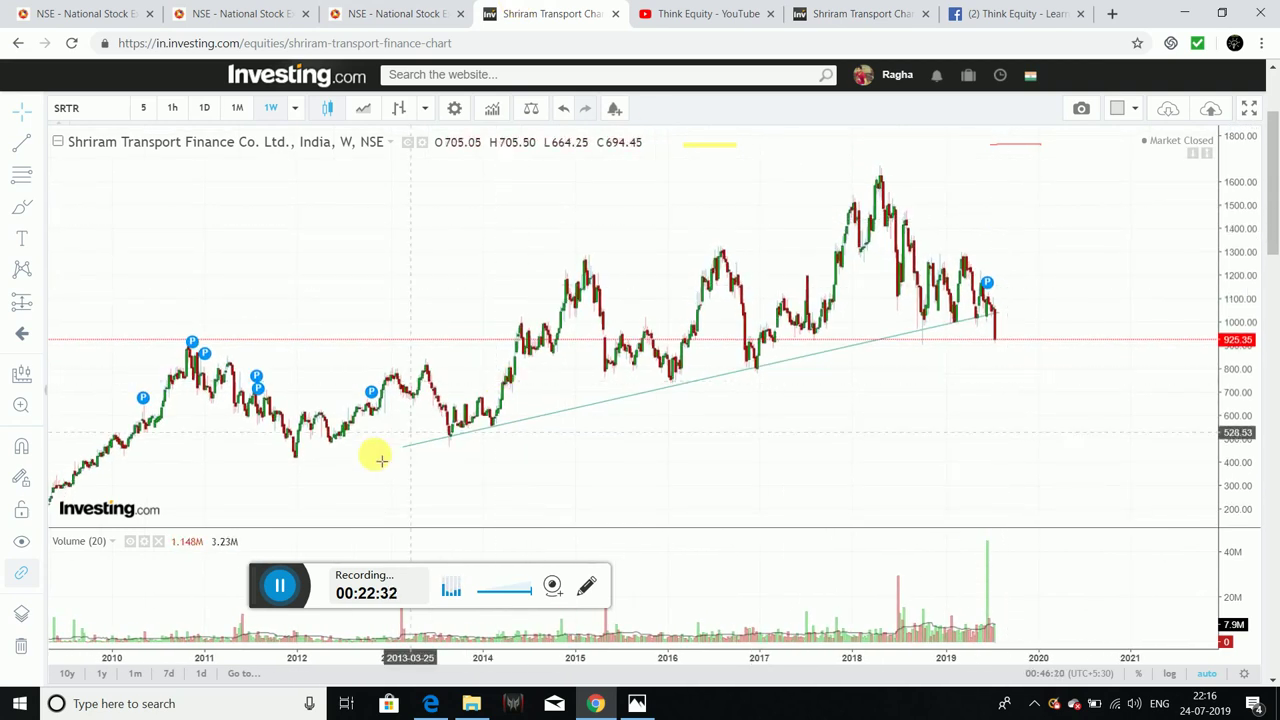
click(607, 401)
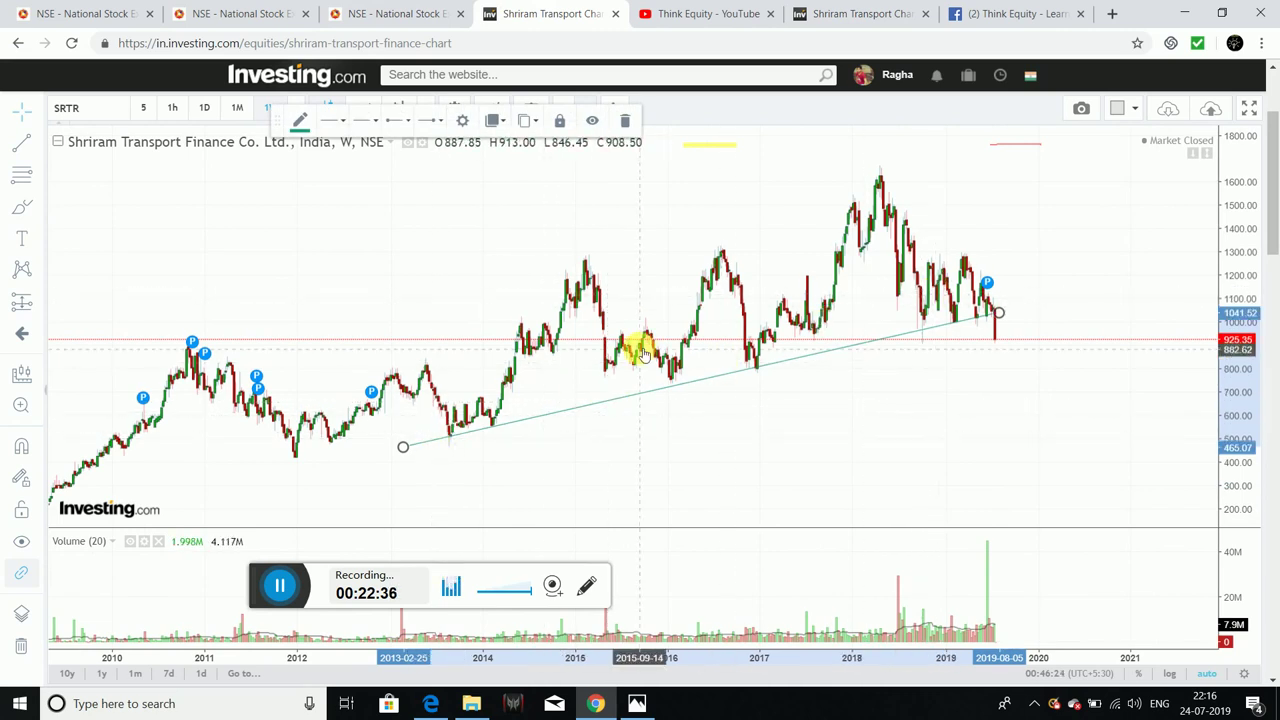
click(333, 120)
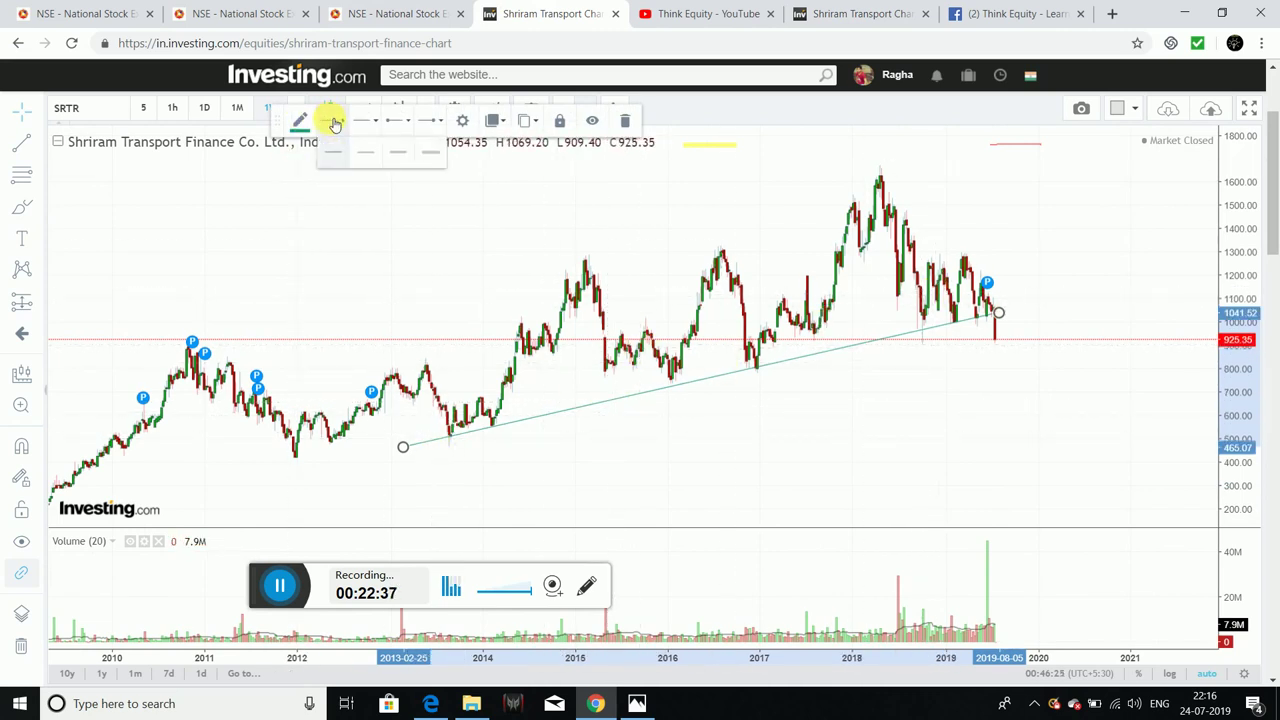
click(400, 160)
click(305, 127)
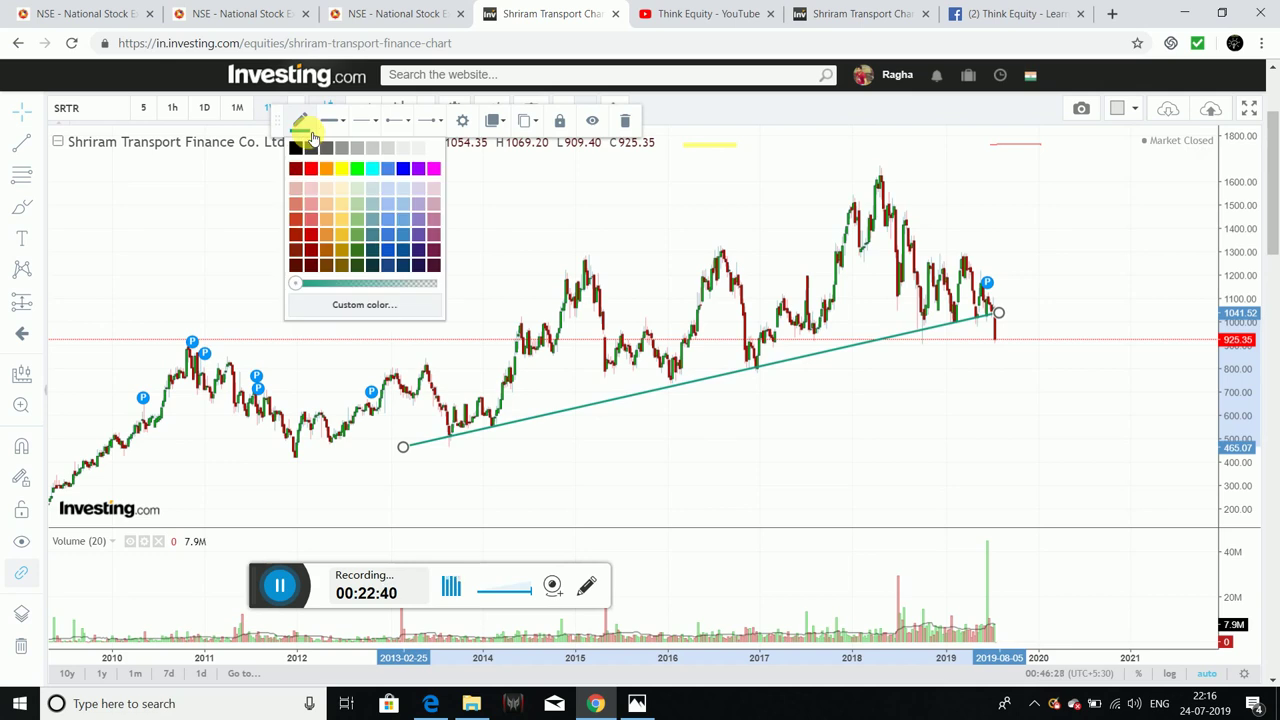
click(302, 148)
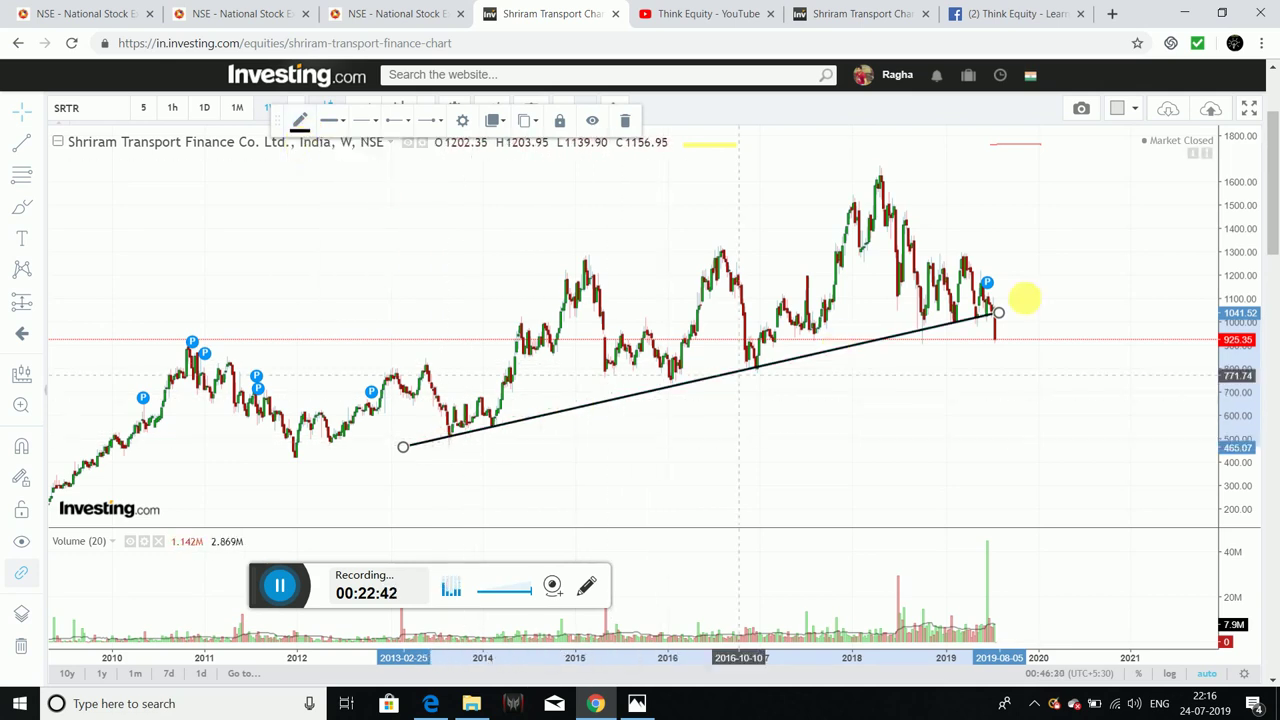
click(1050, 290)
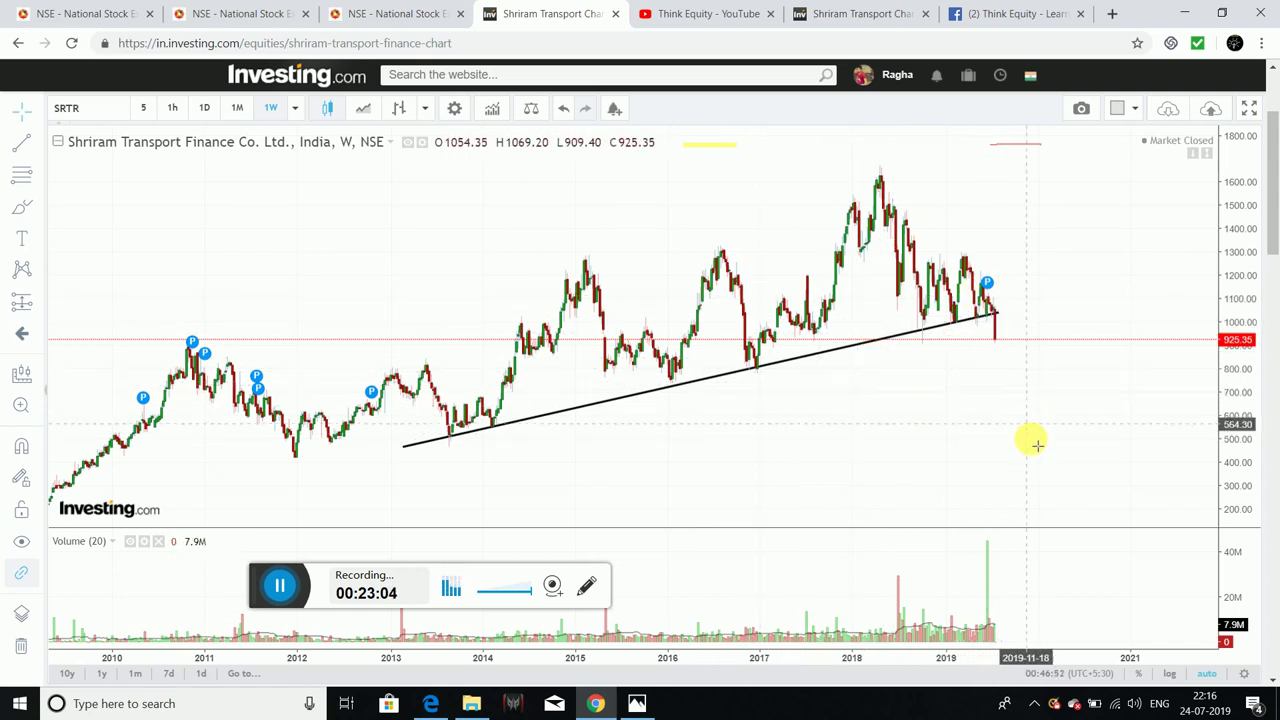
Step: Open the list of available indicators for the weekly Shriram Transport chart
scroll(1036, 443, down, 1)
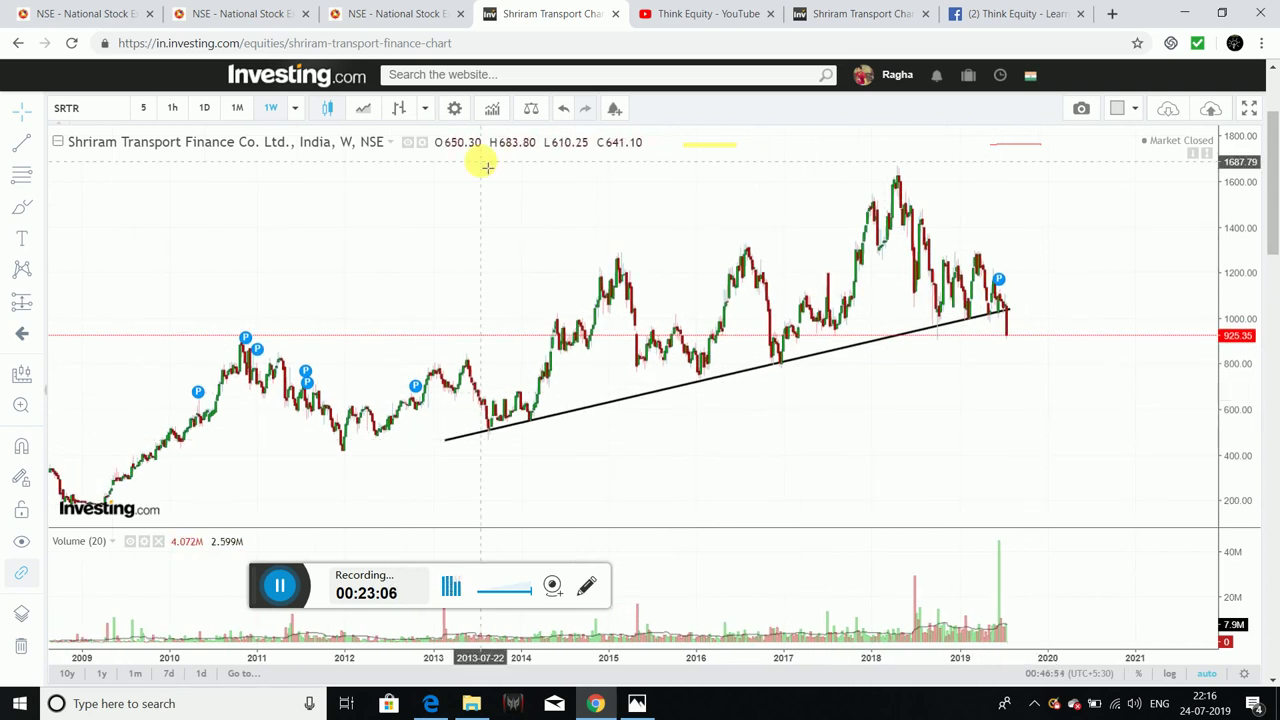
click(490, 110)
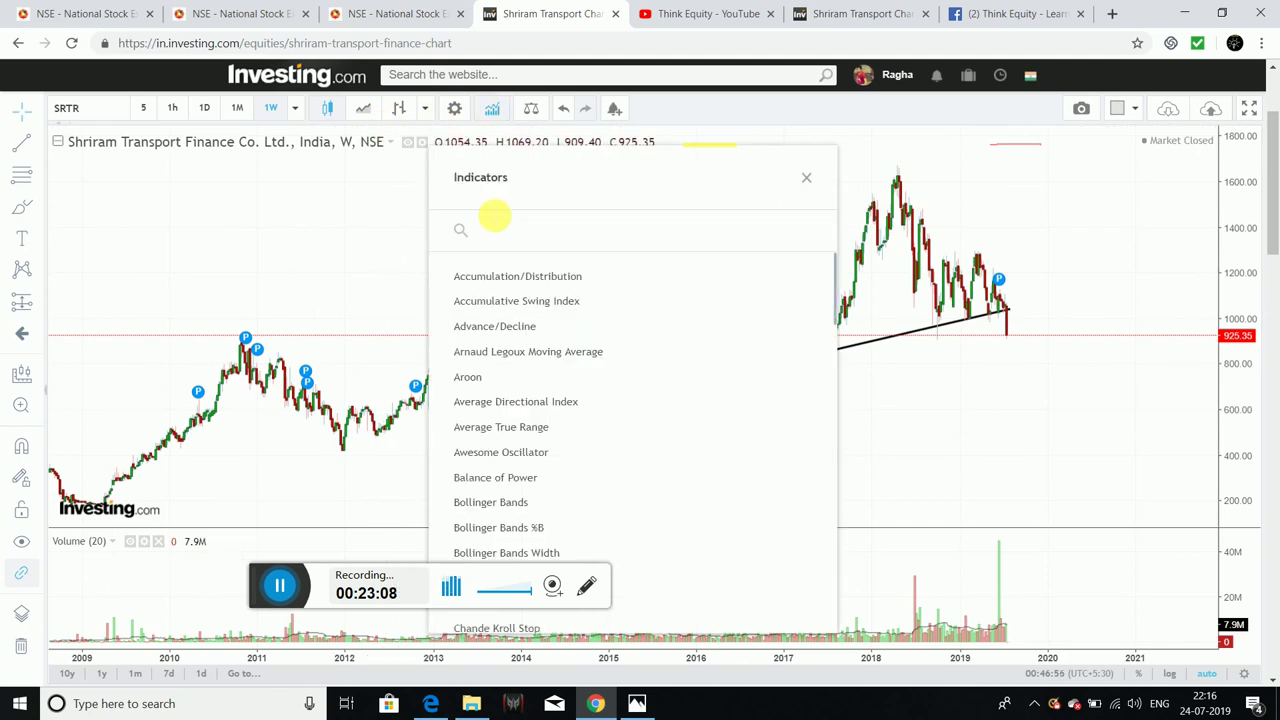